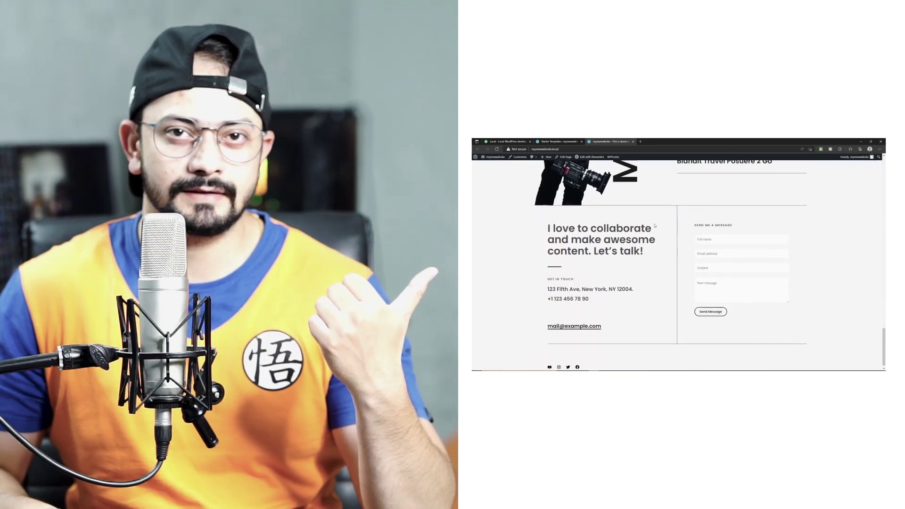
Open the localwp.com 'Local - Local WordPress development made simple' result from the search results.
scroll(654, 226, "up", 10)
scroll(678, 264, "up", 10)
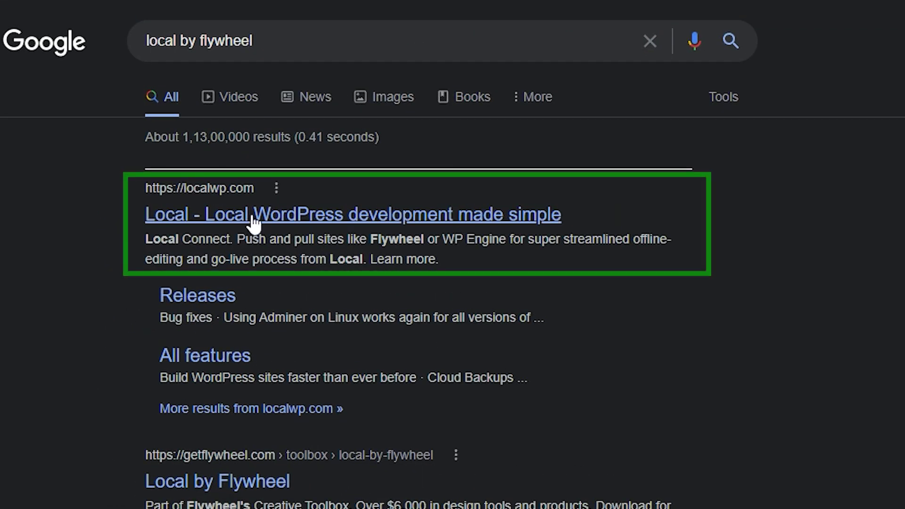
left_click(253, 216)
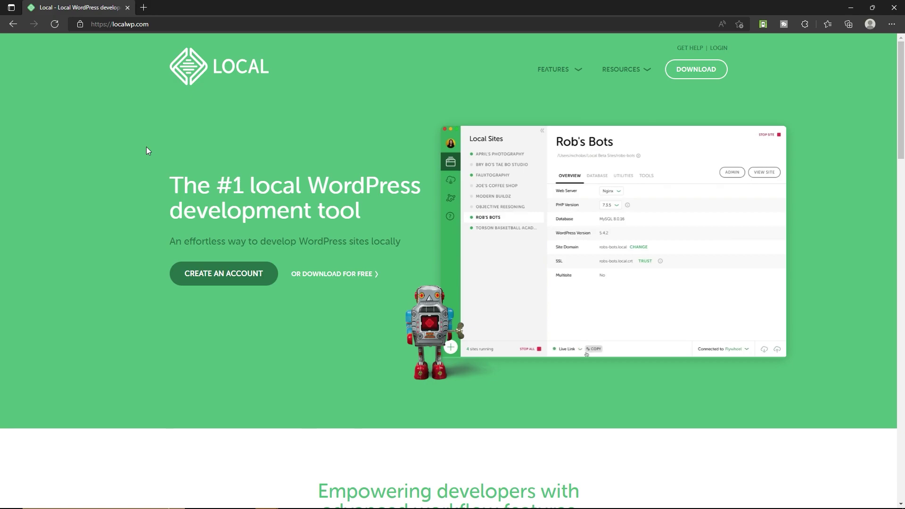
Start the free Local download and choose the Windows platform.
left_click(698, 69)
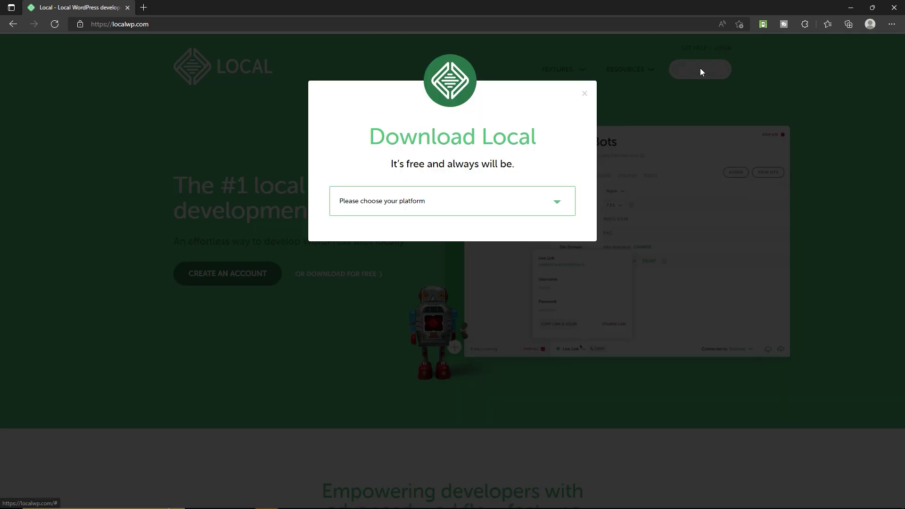
left_click(466, 204)
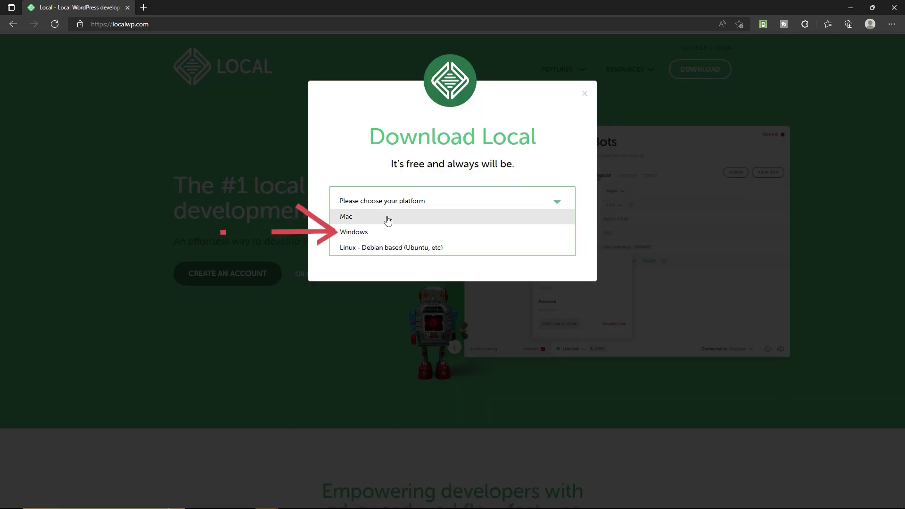
left_click(361, 231)
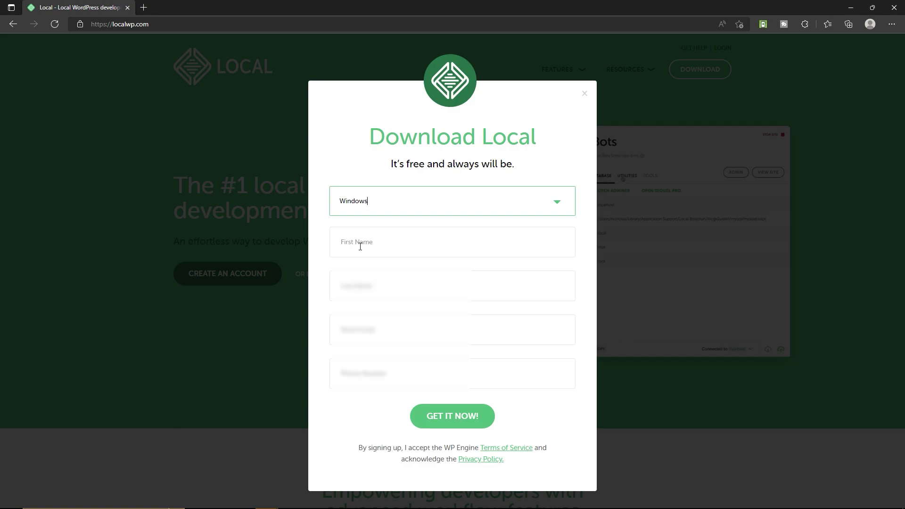
Autofill the name, e-mail and phone fields and submit to download local-6.4.1-windows.exe.
left_click(360, 243)
left_click(366, 277)
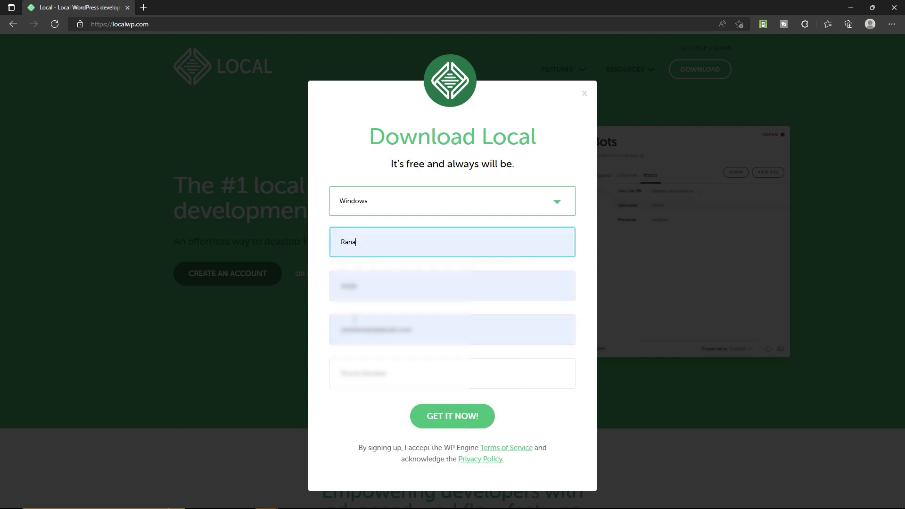
left_click(370, 375)
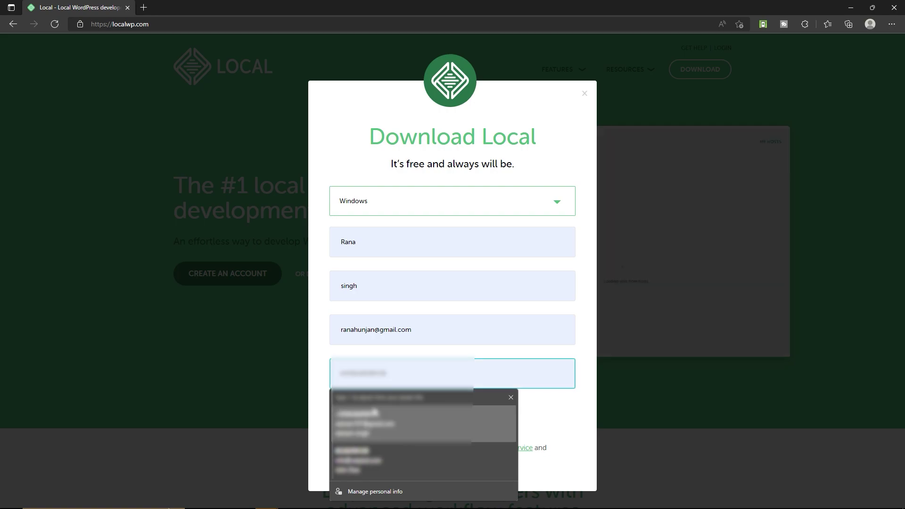
left_click(366, 417)
left_click(452, 416)
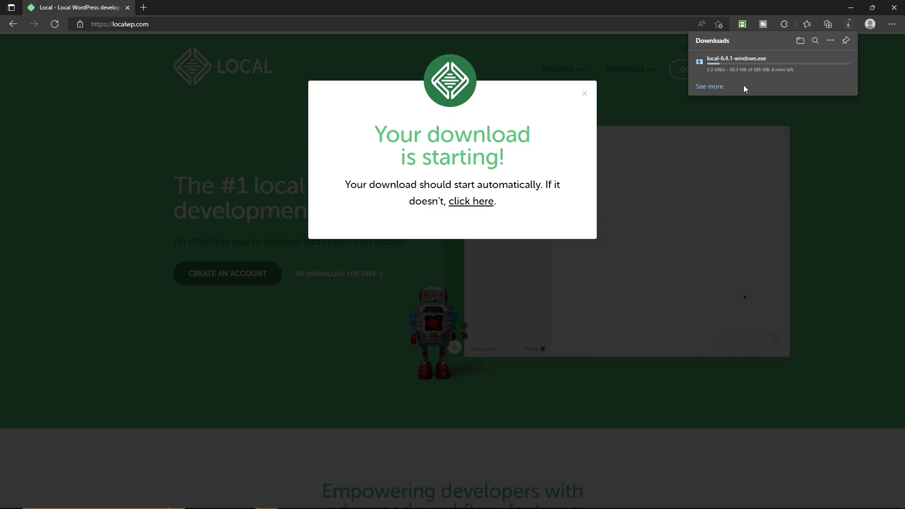
left_click(836, 60)
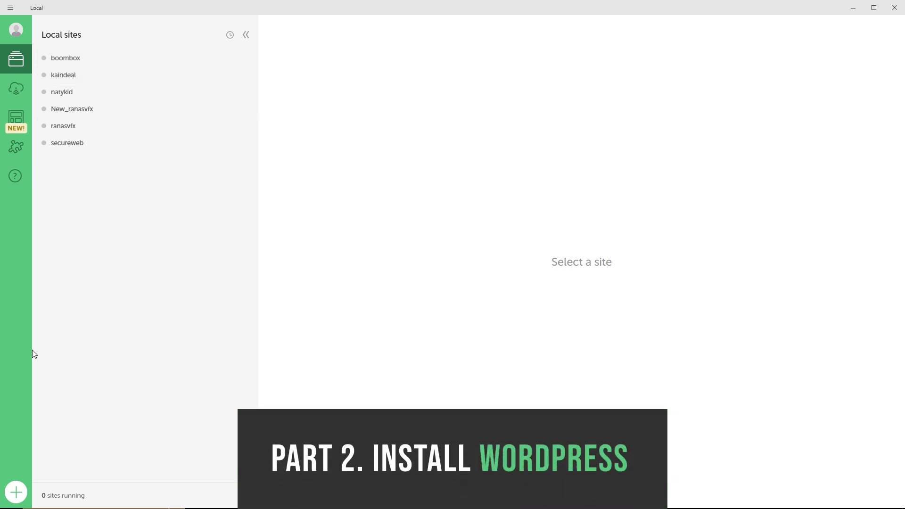
Start a new Local site named freewebsite with the default environment settings.
left_click(15, 493)
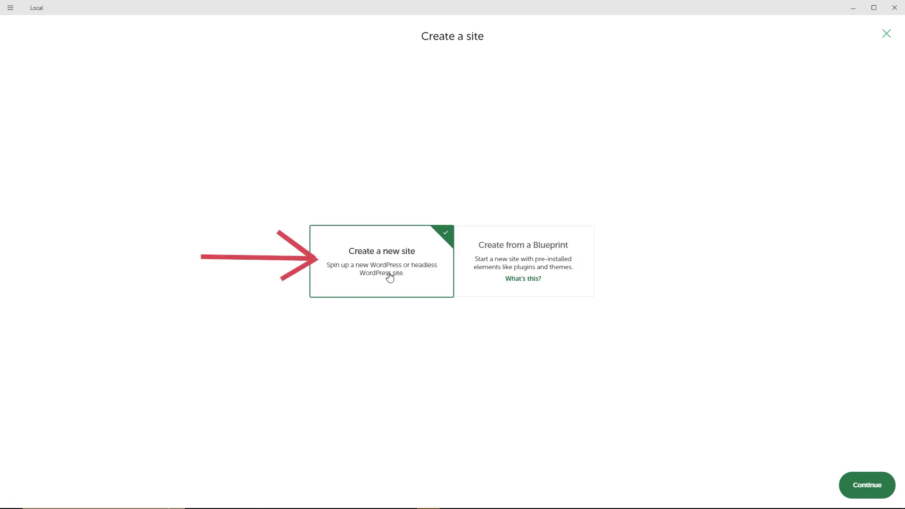
left_click(855, 483)
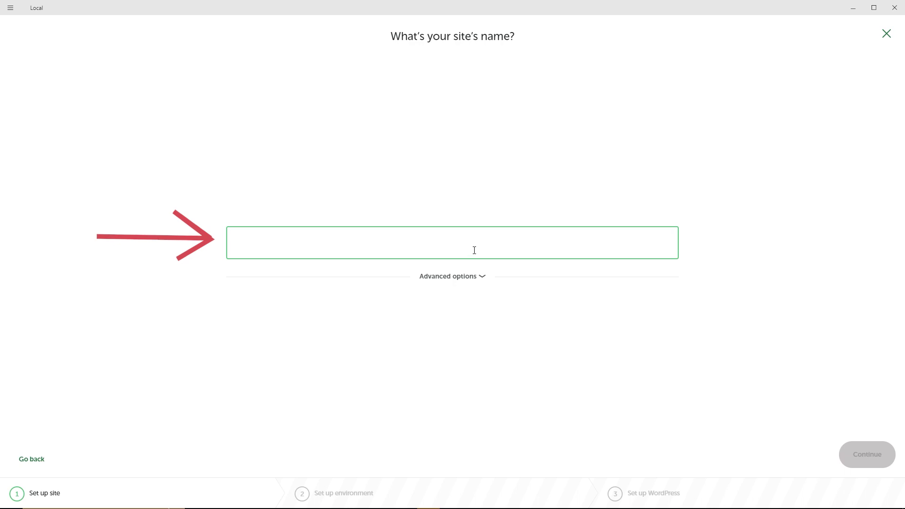
type("freewebsite")
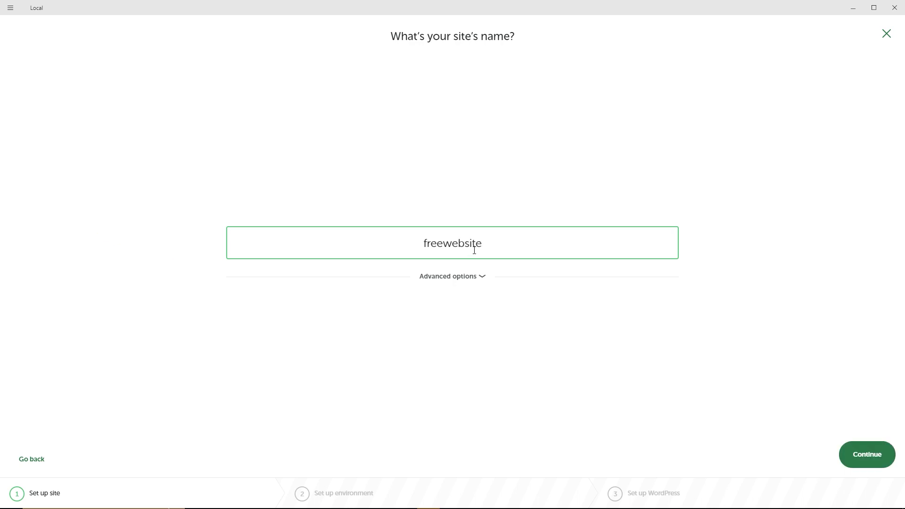
left_click(871, 455)
left_click(871, 458)
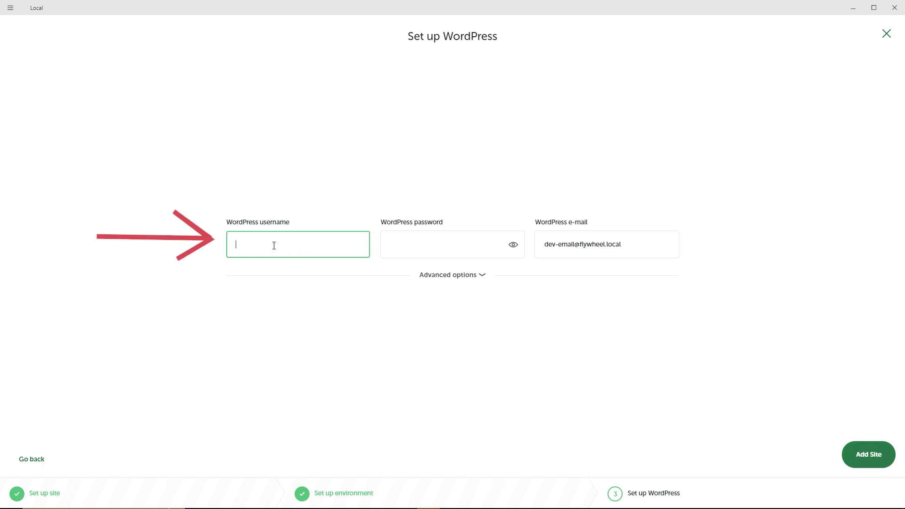
Enter the admin username and paste the admin password, then add the site.
type("freewebstie")
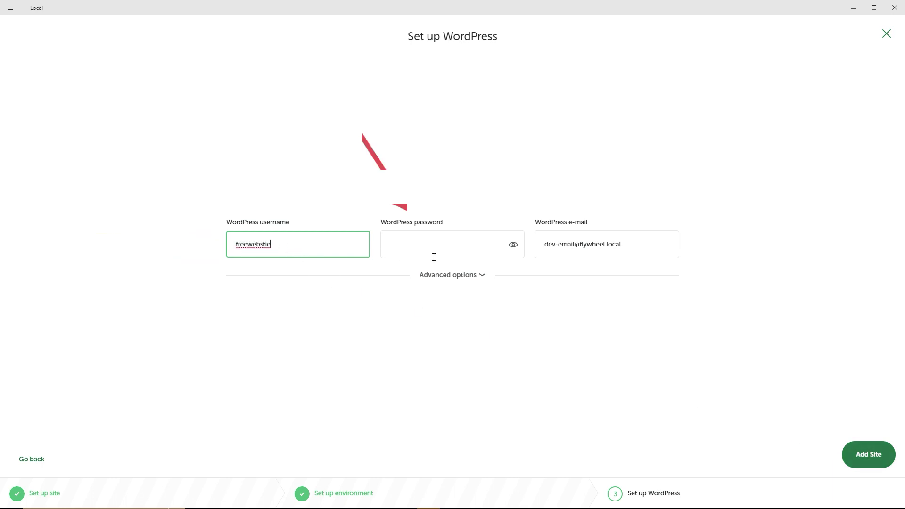
left_click(439, 243)
key("ctrl+v")
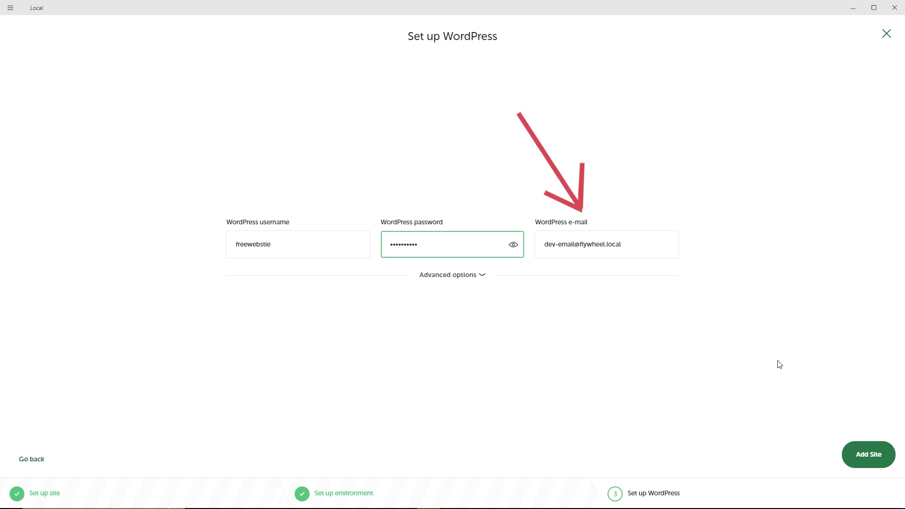
left_click(870, 456)
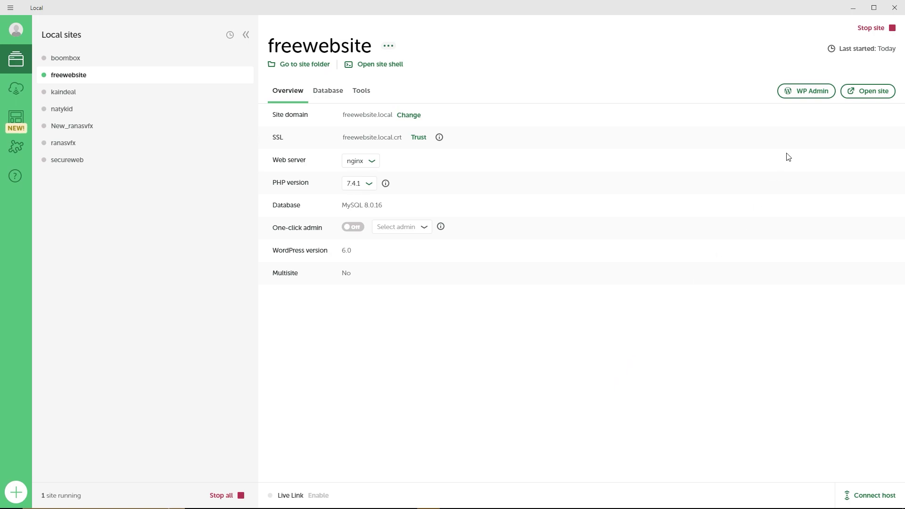
Log into WP Admin from Local with the saved credentials and dismiss the Welcome panel.
left_click(817, 95)
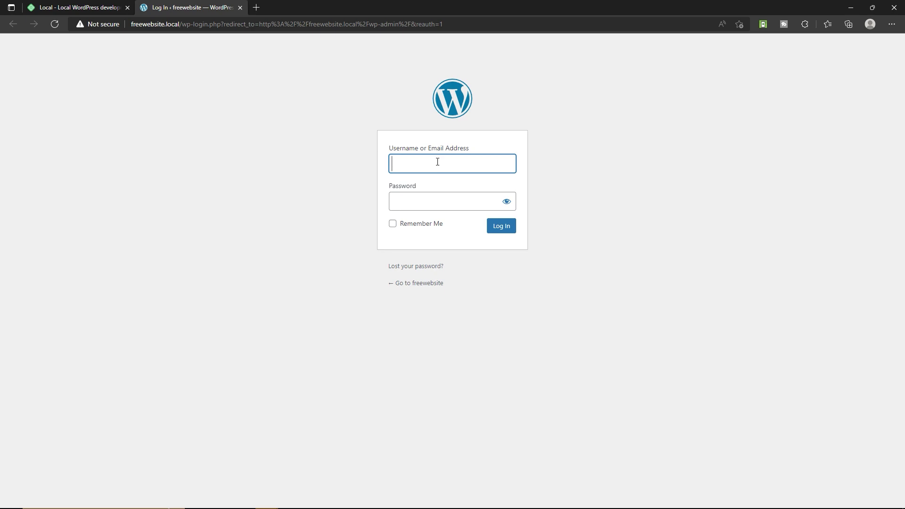
left_click(438, 183)
left_click(498, 226)
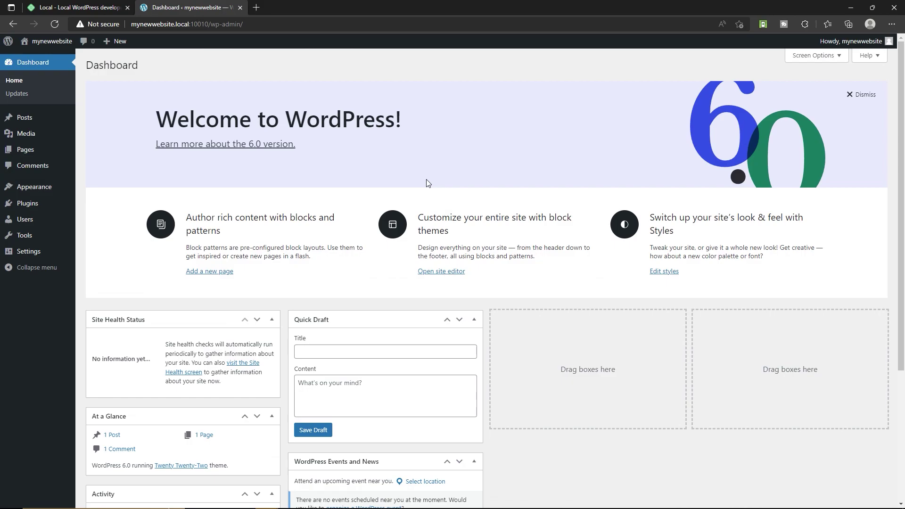
left_click(862, 95)
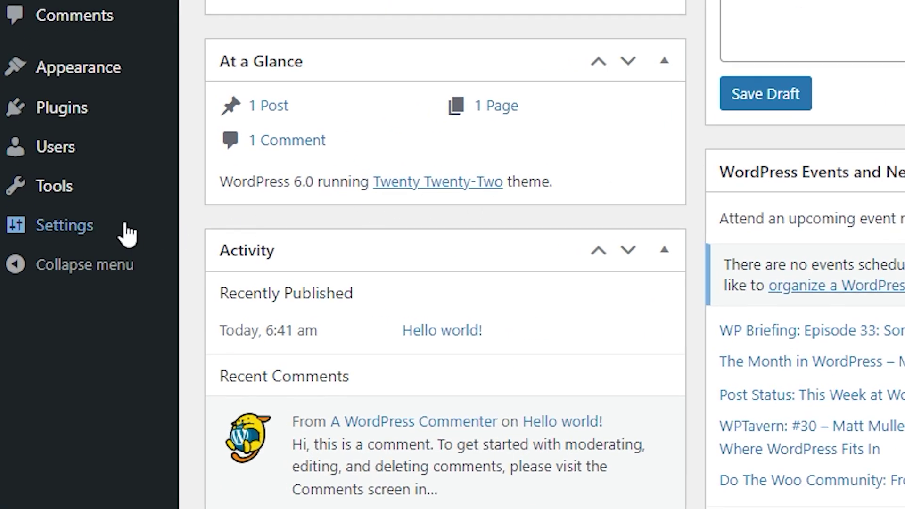
In General Settings, change the tagline to 'This is demo website'.
mouse_move(121, 221)
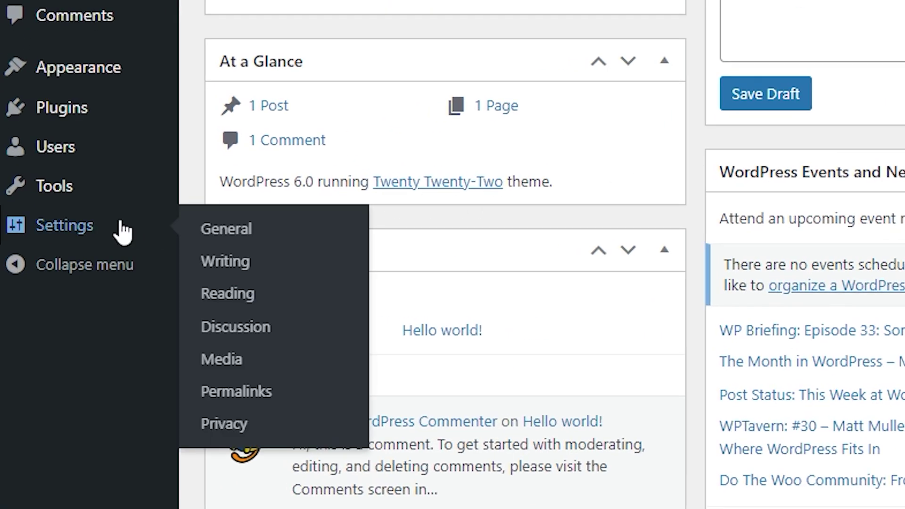
left_click(228, 230)
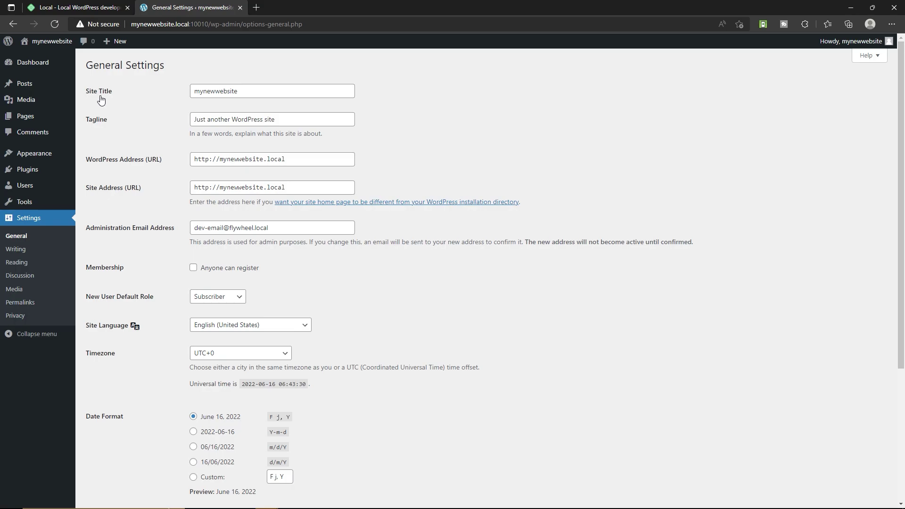
triple_click(244, 119)
type("This is demo website")
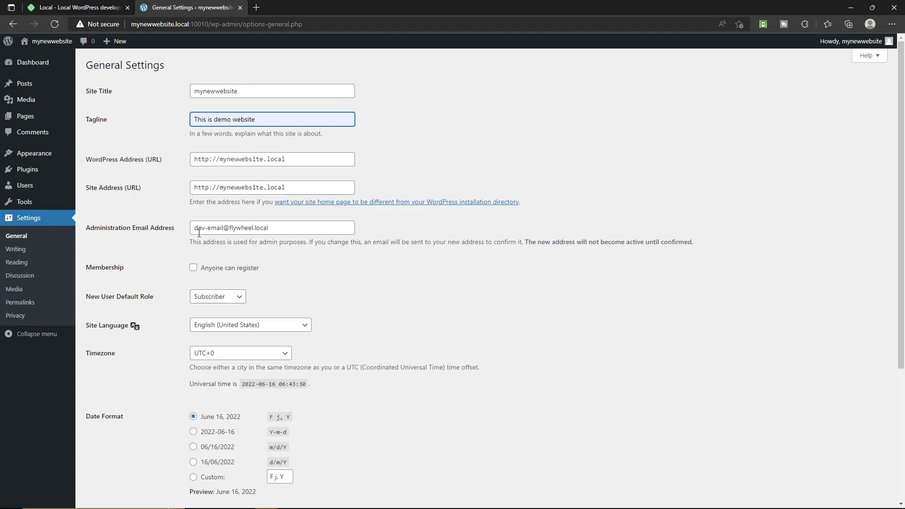
Set the timezone to UTC+5:30 and save the General Settings.
scroll(122, 241, "down", 2)
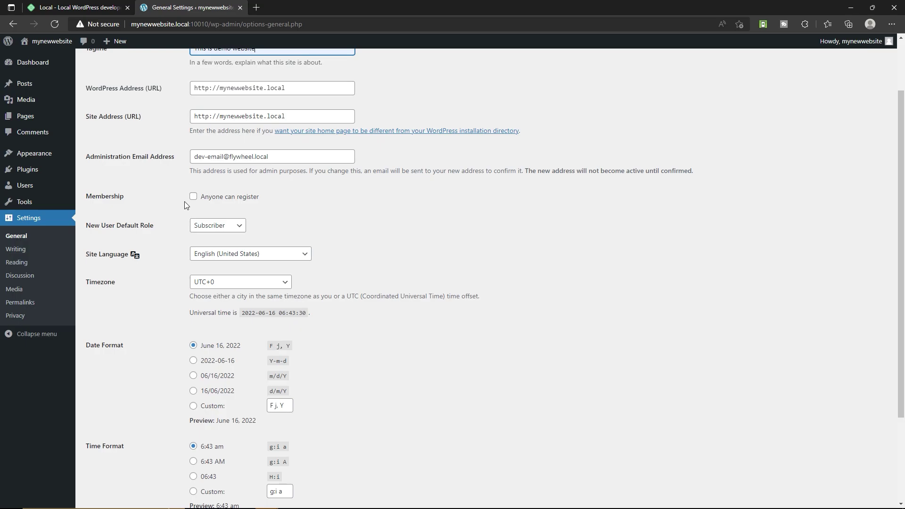
scroll(156, 205, "down", 2)
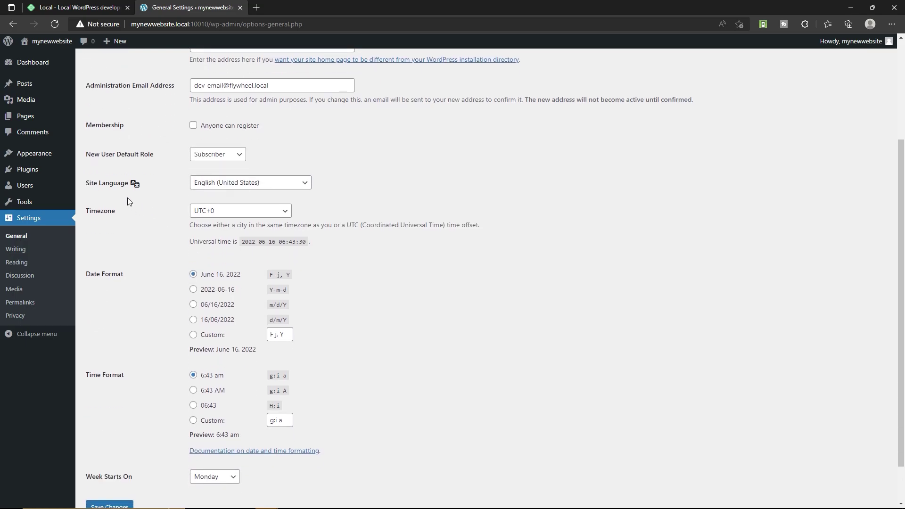
left_click(225, 211)
scroll(231, 301, "down", 5)
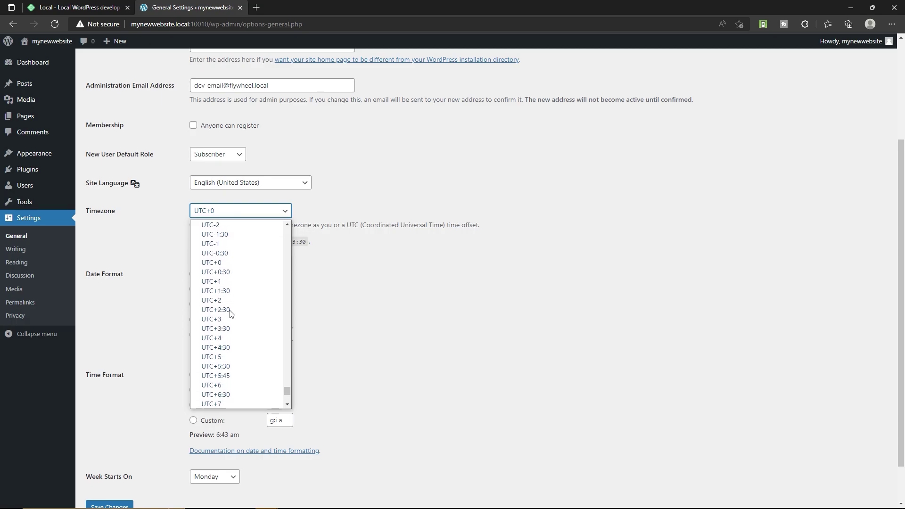
left_click(231, 355)
scroll(109, 246, "down", 2)
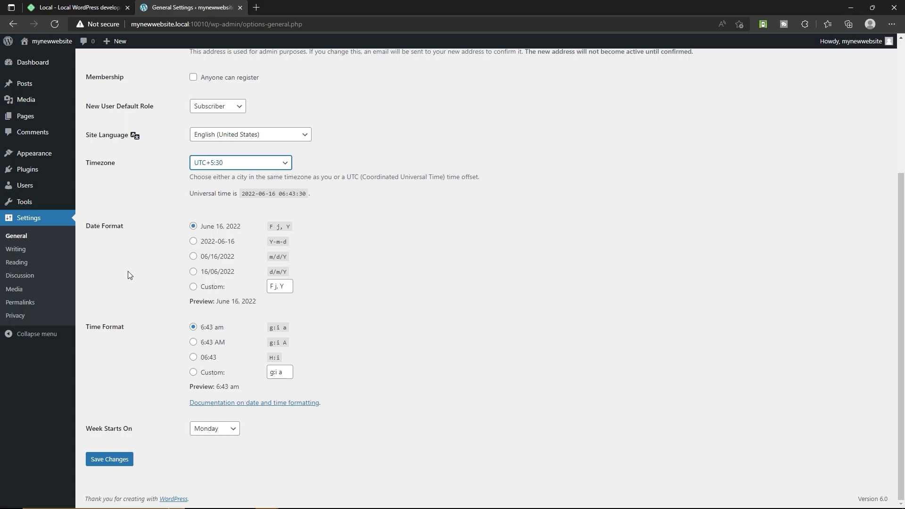
left_click(112, 464)
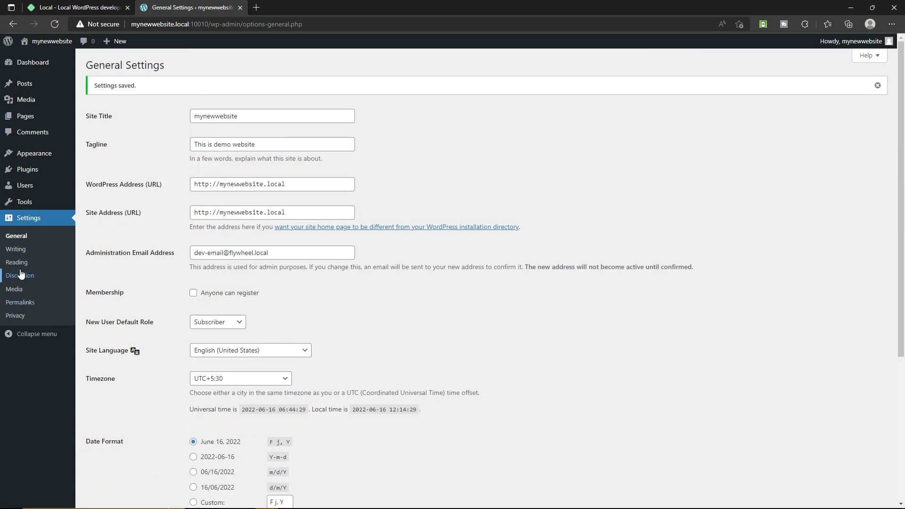
left_click(15, 250)
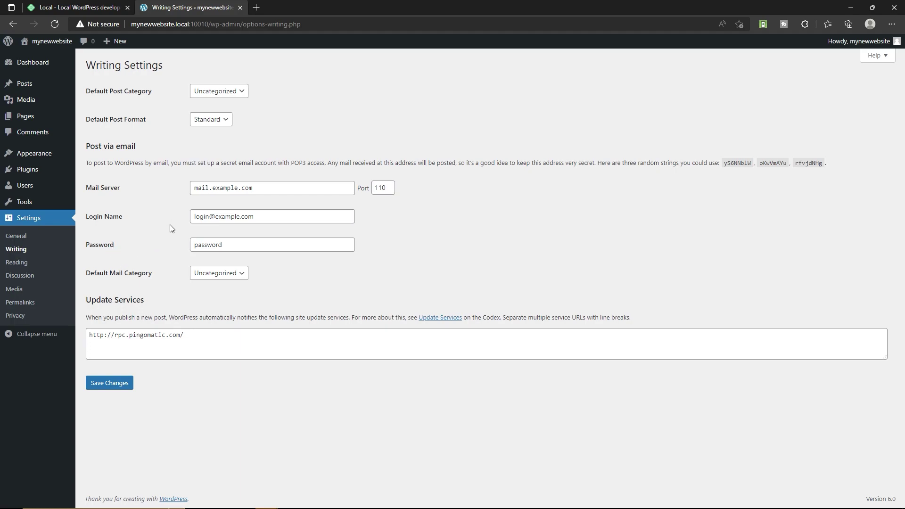
Require commenters to be registered and logged in, and save the Discussion settings.
left_click(14, 263)
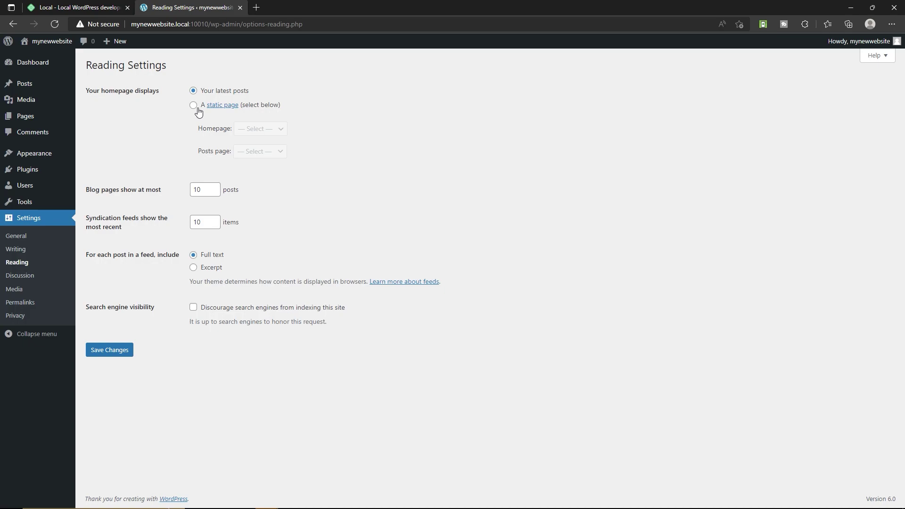
left_click(28, 278)
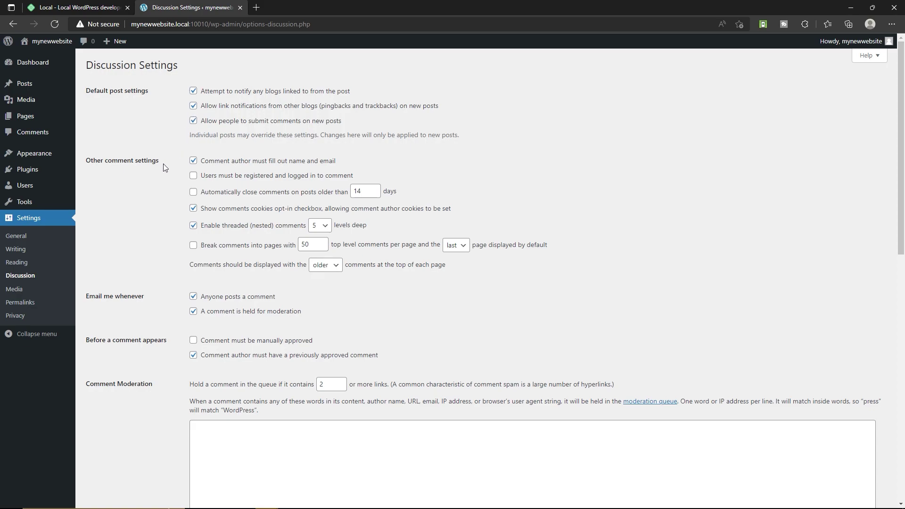
left_click(193, 177)
scroll(160, 266, "down", 5)
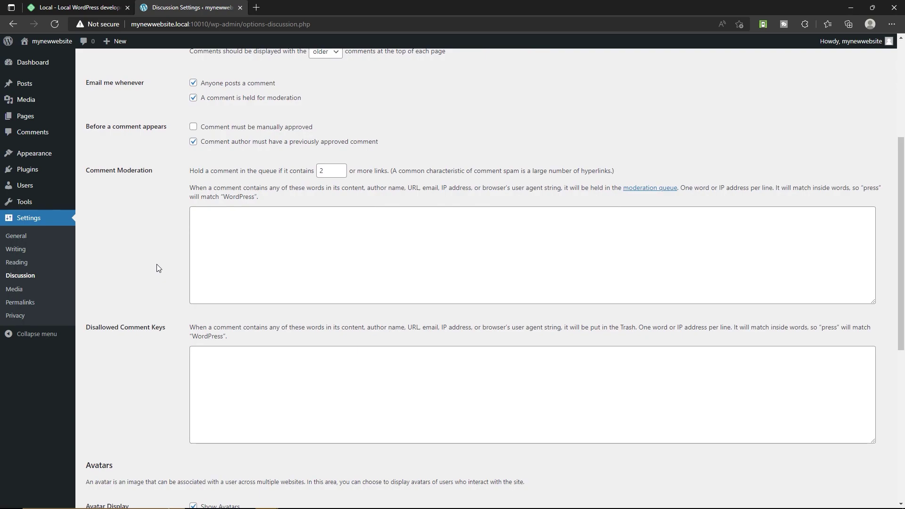
scroll(157, 265, "down", 7)
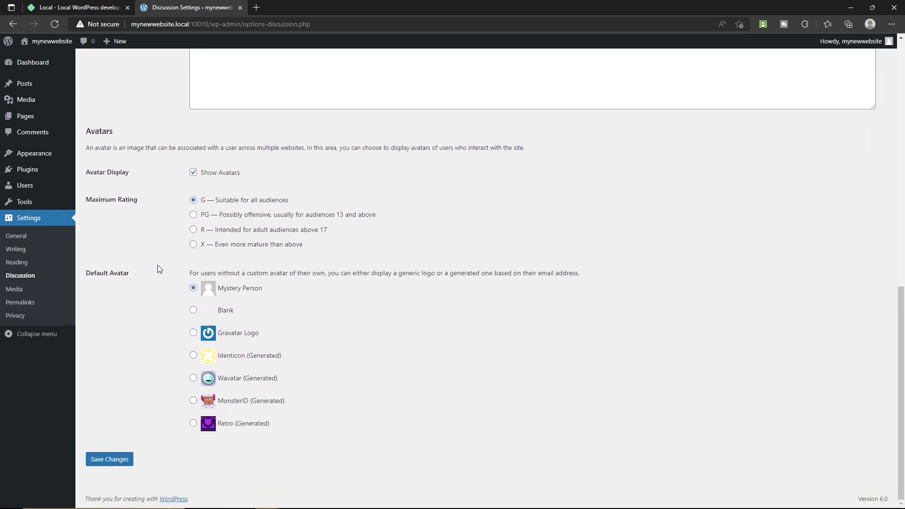
left_click(119, 465)
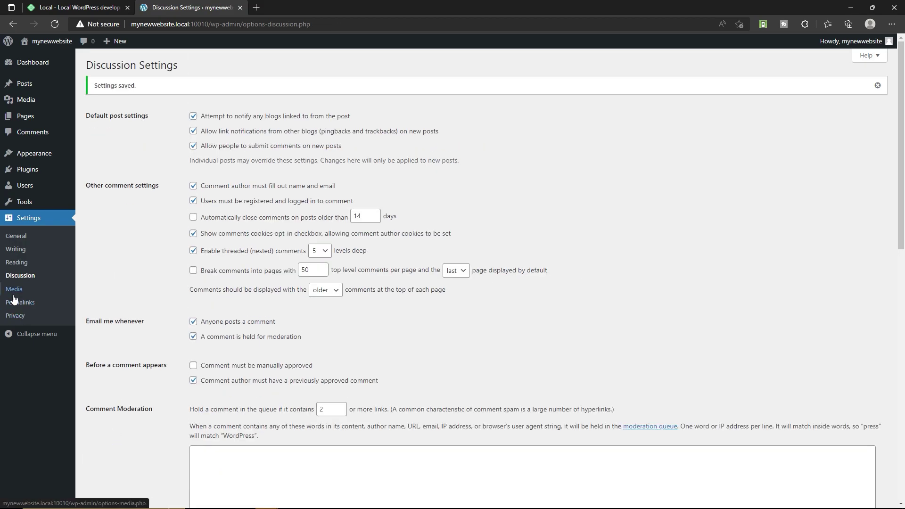
left_click(20, 303)
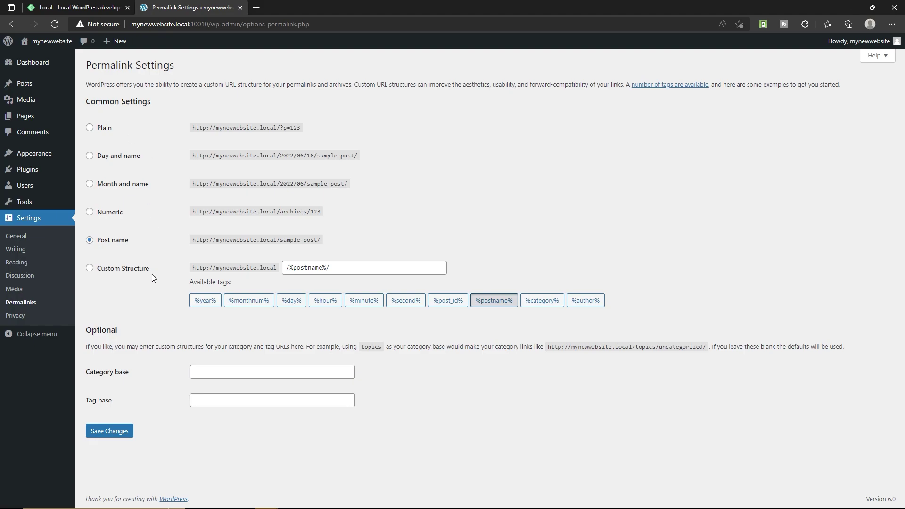
Save the Post name permalinks and select Privacy Policy as the site's privacy page.
left_click(123, 431)
left_click(15, 315)
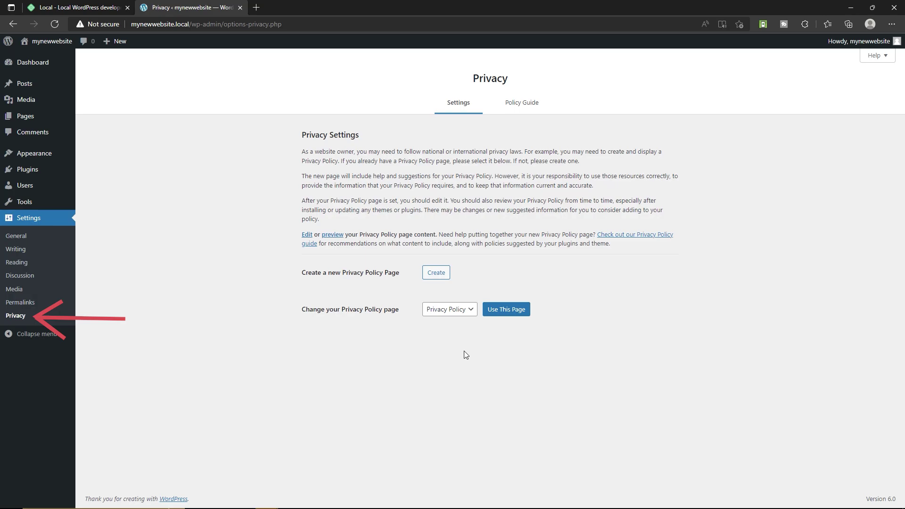
left_click(470, 313)
left_click(469, 314)
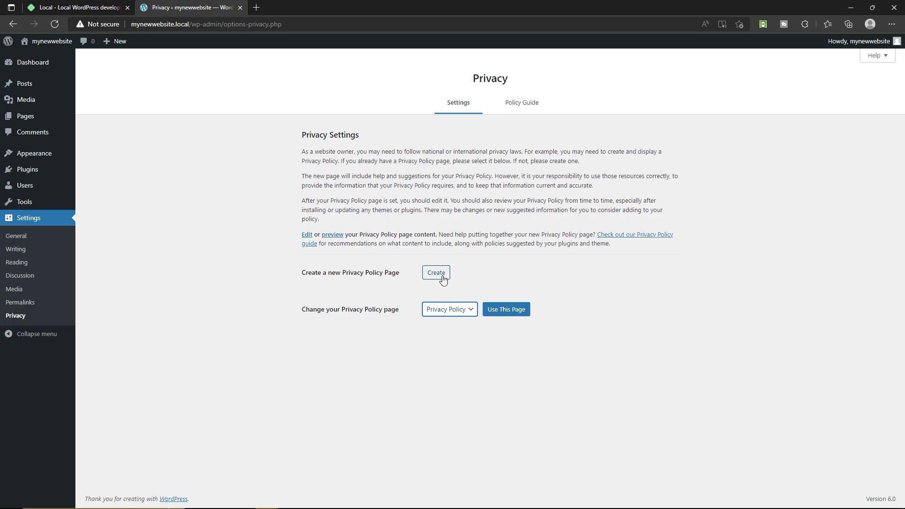
left_click(445, 310)
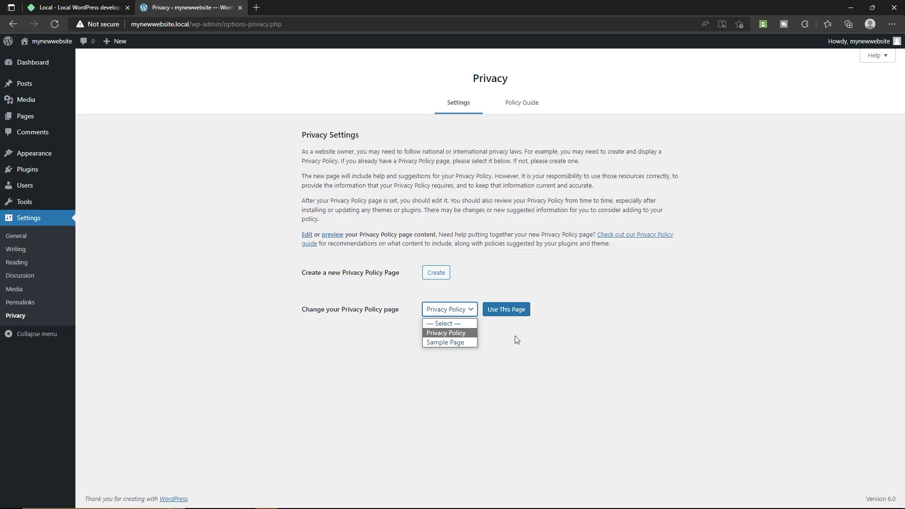
left_click(462, 334)
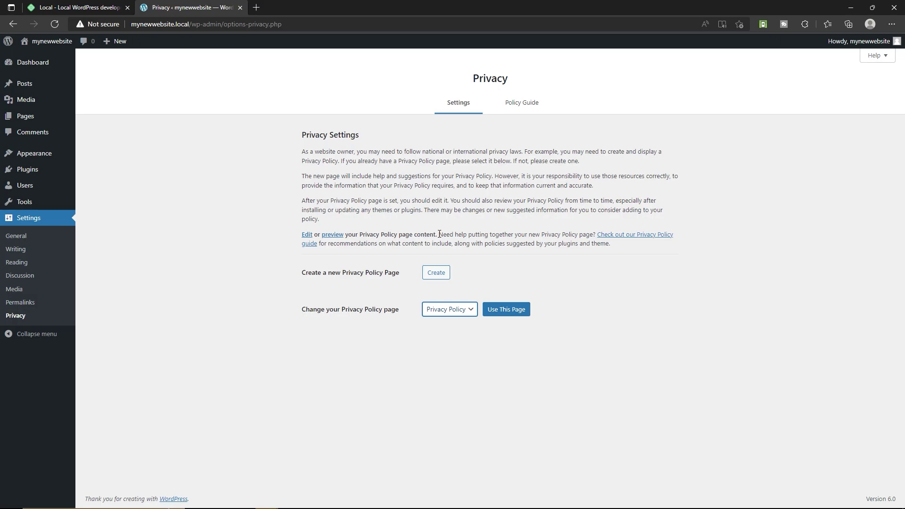
left_click(33, 116)
mouse_move(109, 136)
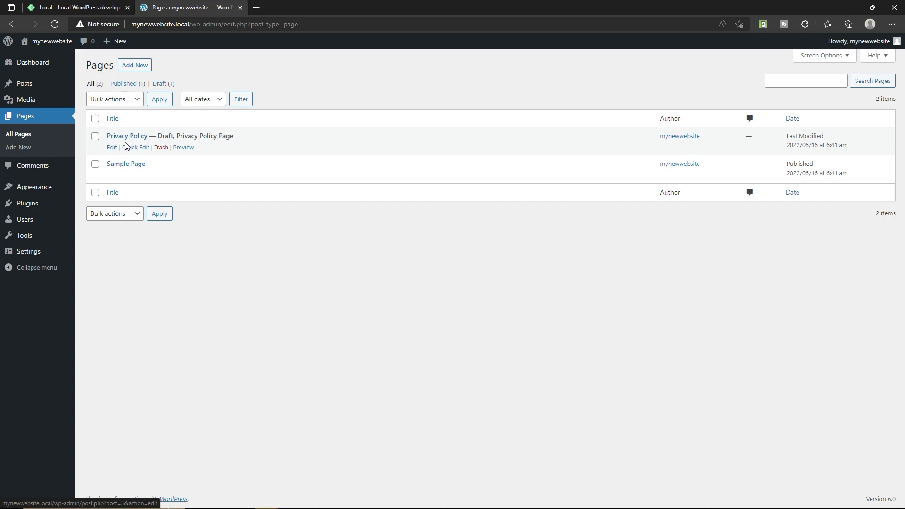
Review the draft Privacy Policy text in the editor, then return to the Dashboard.
left_click(112, 149)
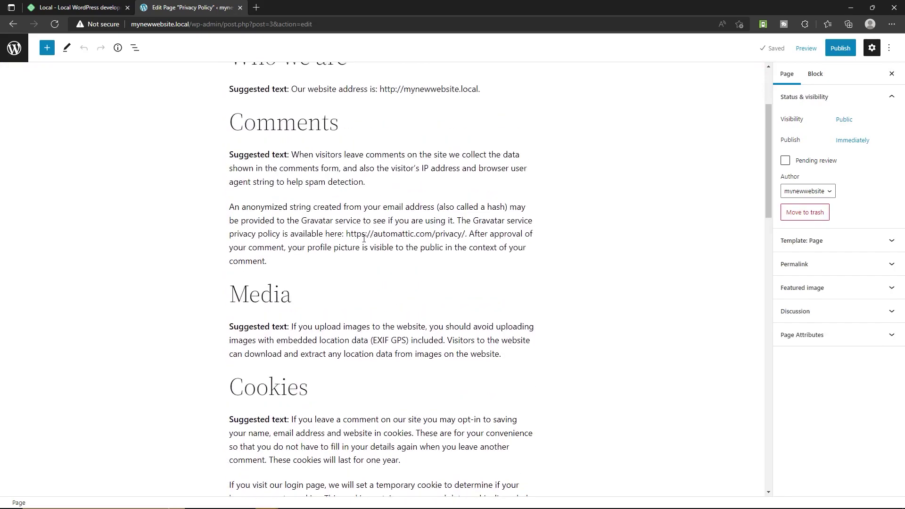
left_click(256, 285)
left_click(258, 294)
scroll(343, 323, "down", 20)
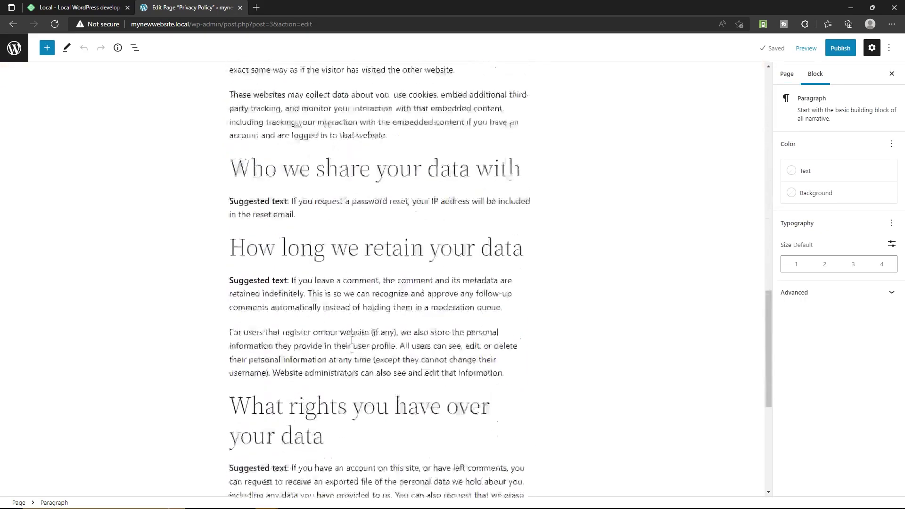
scroll(363, 330, "up", 20)
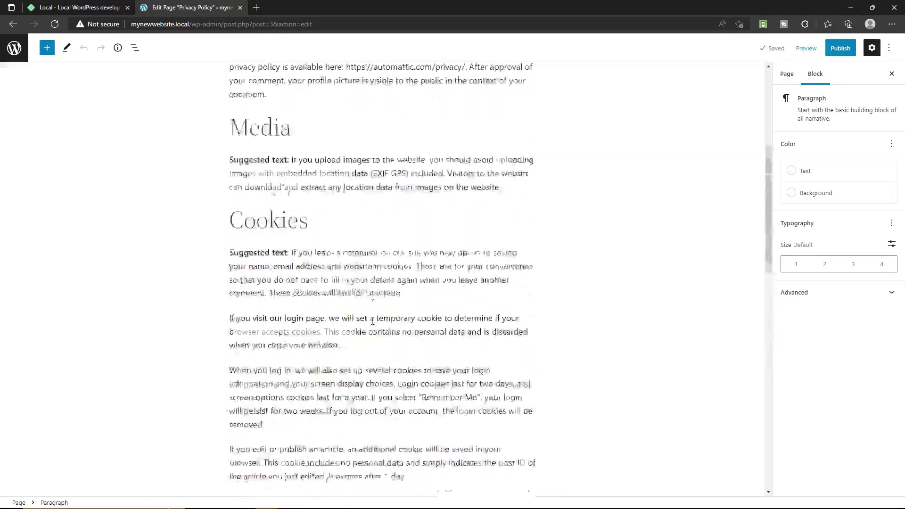
left_click(14, 48)
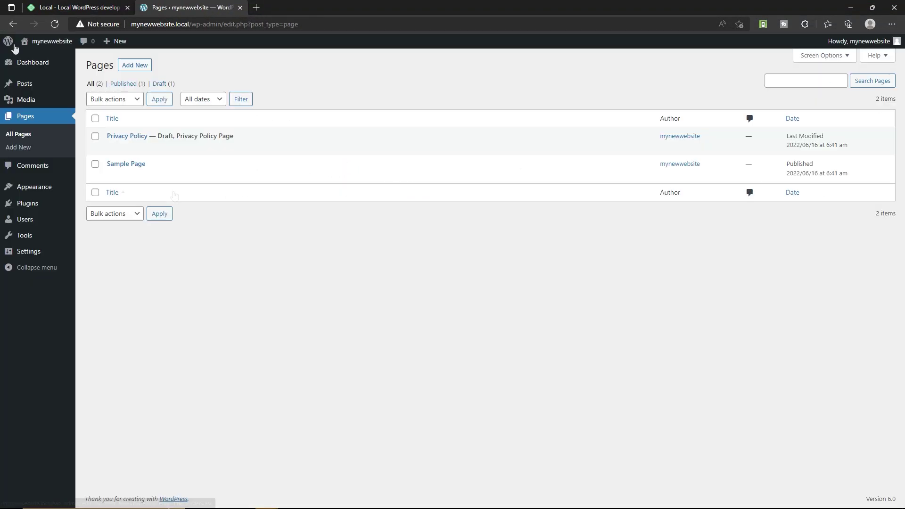
left_click(50, 64)
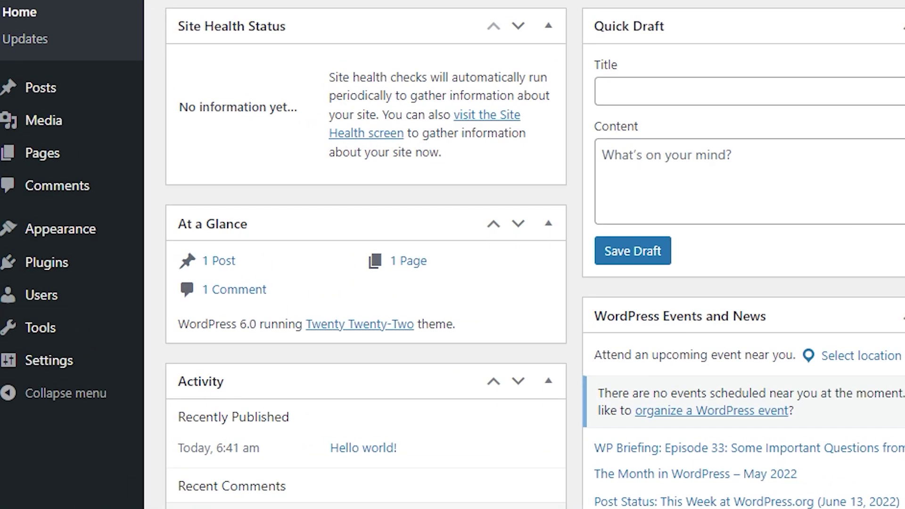
Find Astra under Appearance > Themes > Add New, install it and activate it.
mouse_move(101, 238)
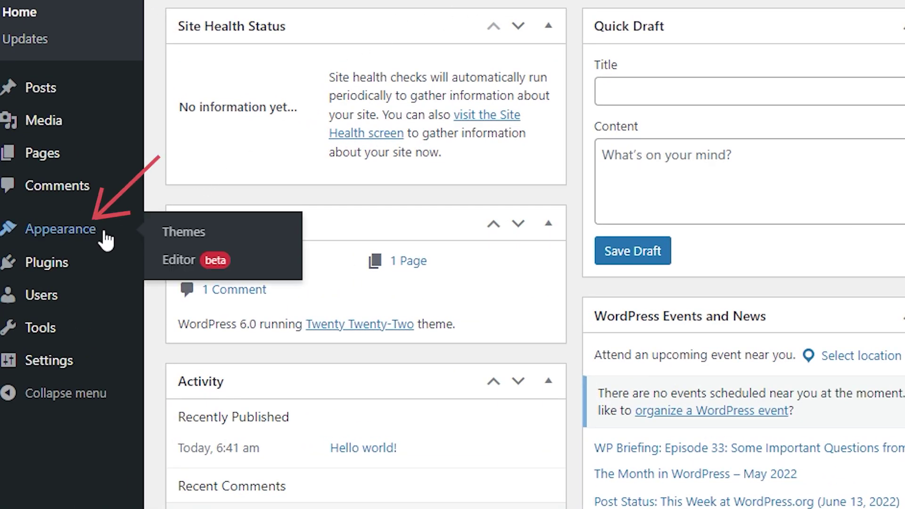
left_click(204, 233)
left_click(171, 66)
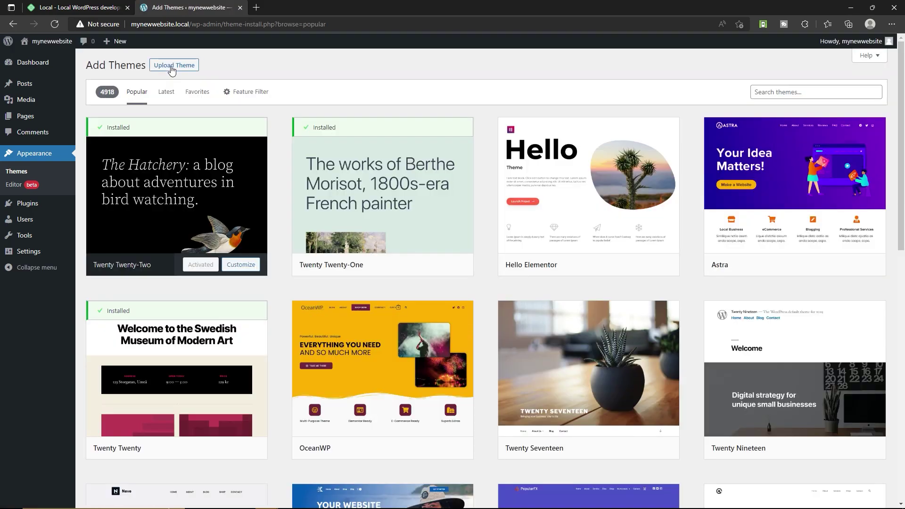
mouse_move(707, 245)
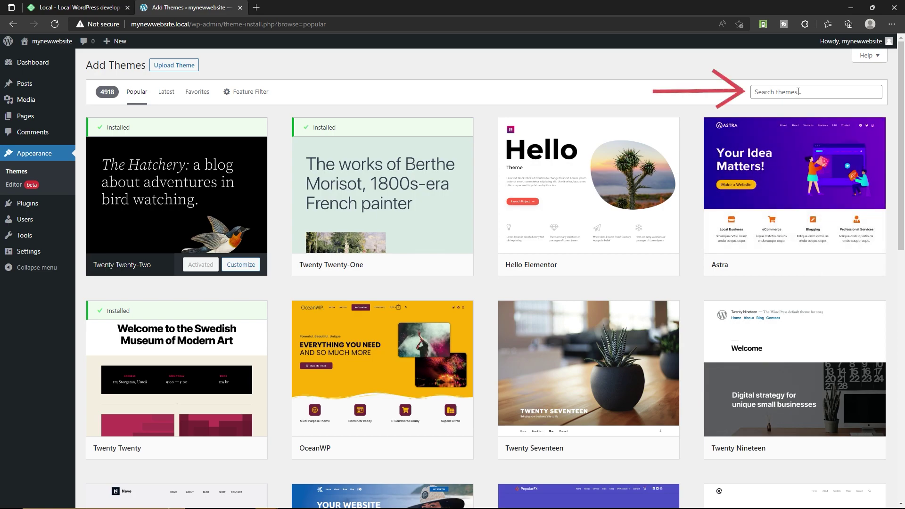
mouse_move(779, 204)
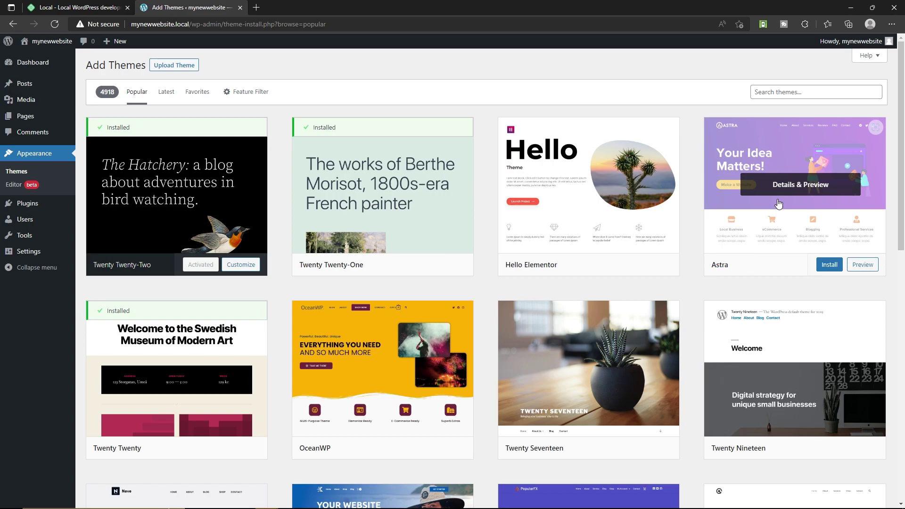
left_click(778, 204)
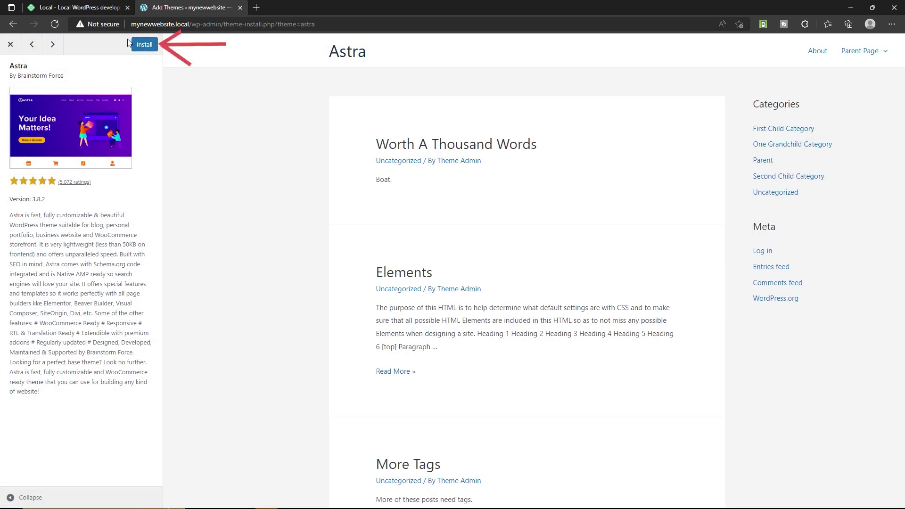
left_click(144, 47)
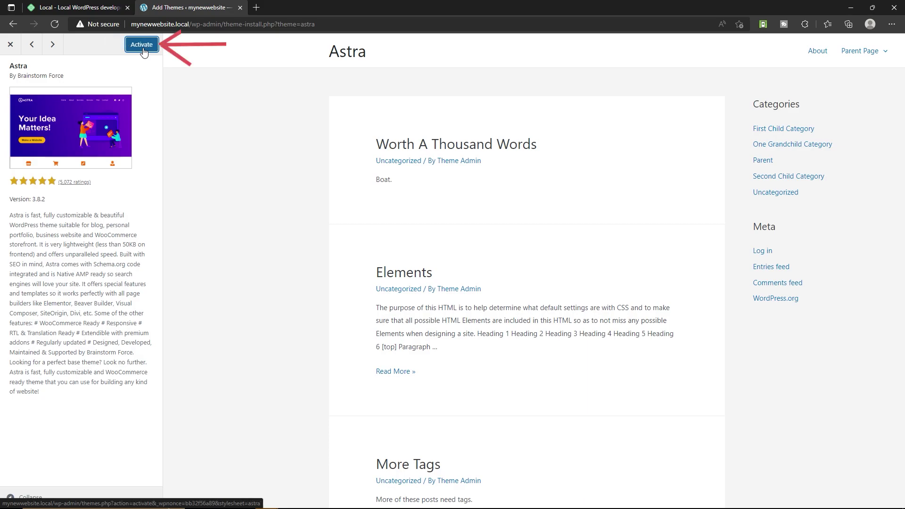
left_click(142, 45)
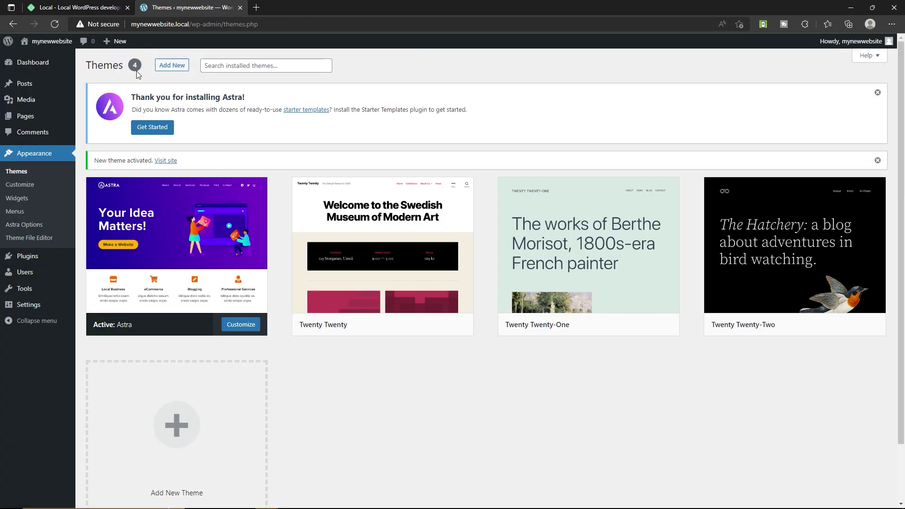
Launch Astra's Starter Templates and choose Elementor as the page builder.
left_click(156, 135)
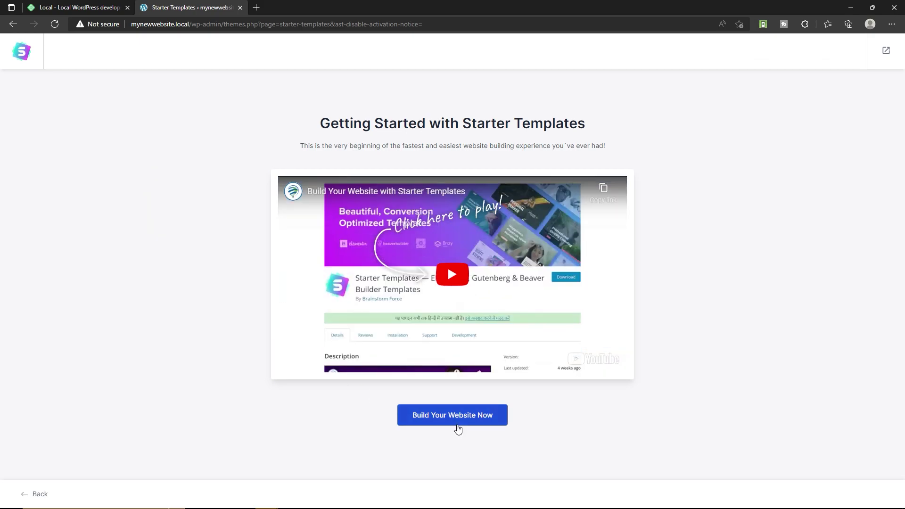
left_click(484, 422)
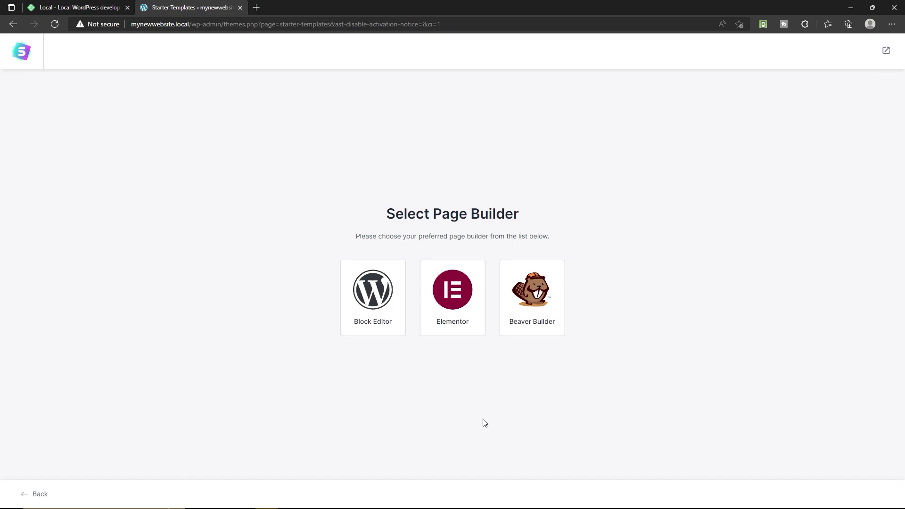
left_click(467, 308)
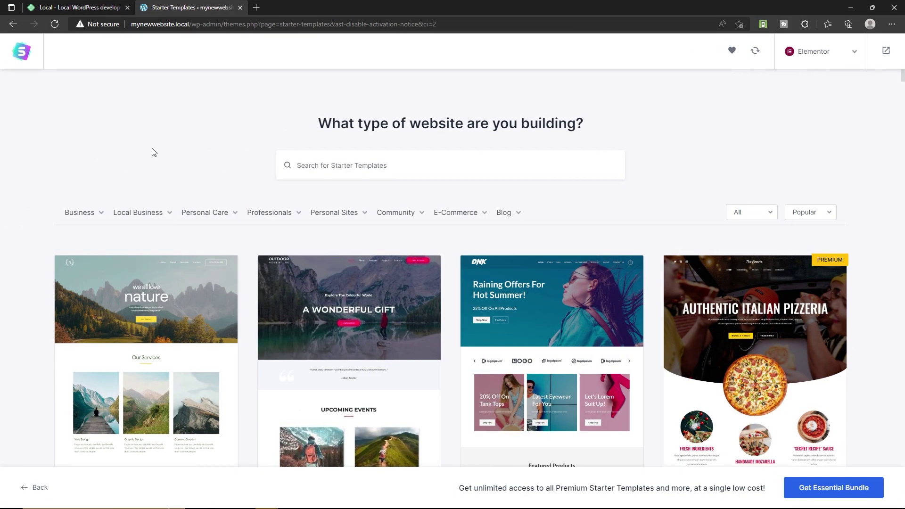
Filter the templates to Blog > Blogger and select the Vlogger template.
mouse_move(509, 220)
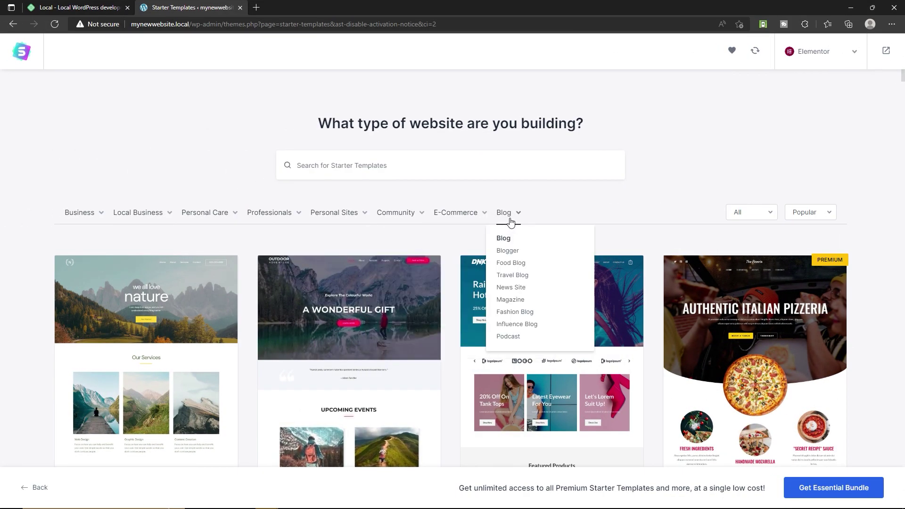
left_click(517, 253)
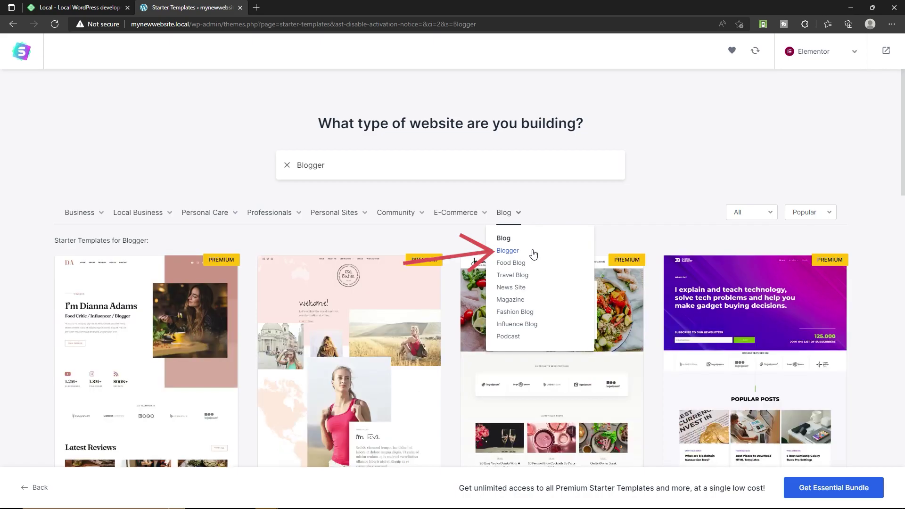
scroll(345, 234, "down", 3)
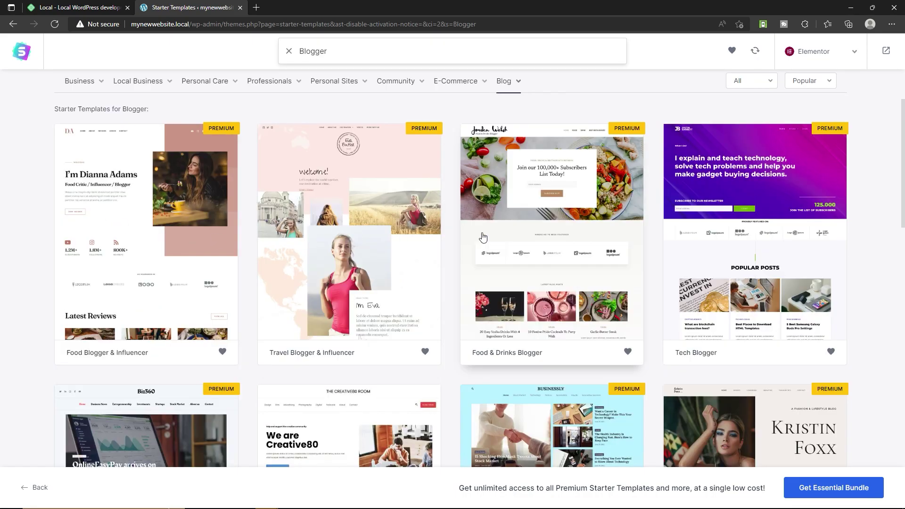
scroll(195, 254, "down", 5)
scroll(603, 302, "down", 2)
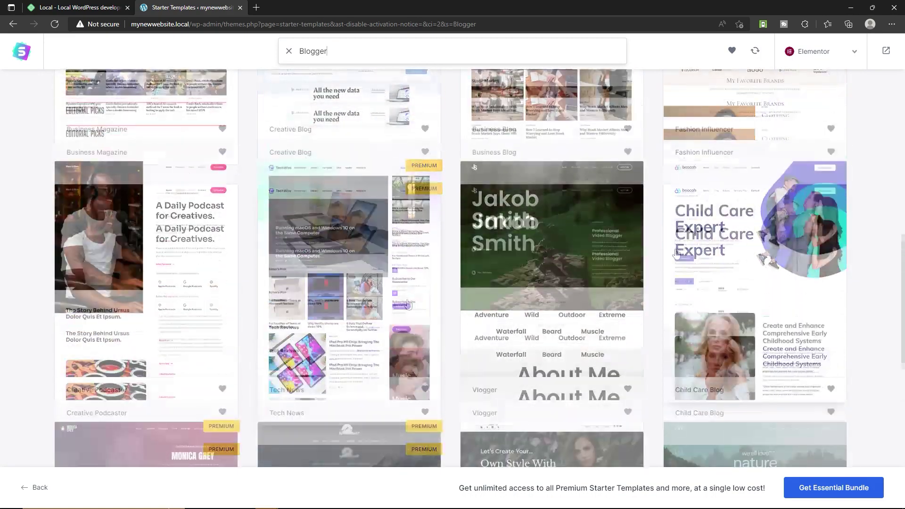
left_click(559, 302)
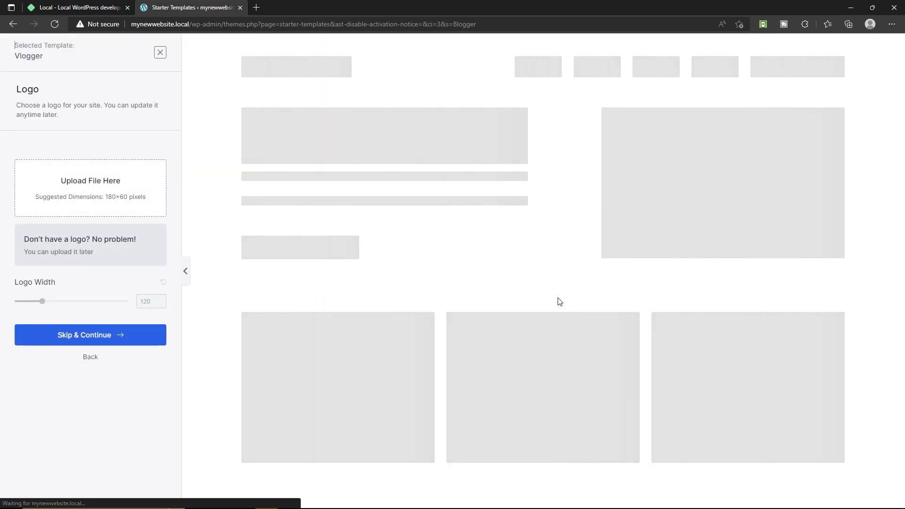
Upload R Circle_Logo color.png as the Vlogger template's logo and set its width to 80.
scroll(559, 301, "down", 8)
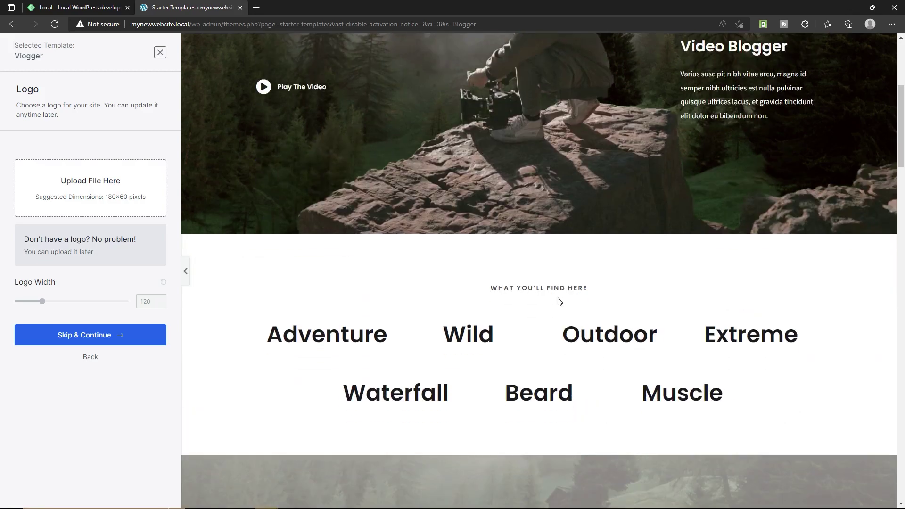
scroll(558, 300, "down", 20)
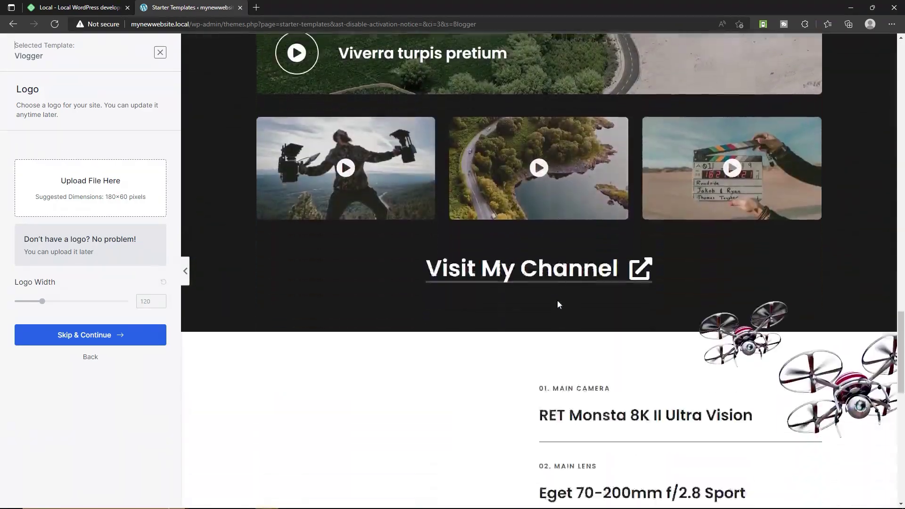
scroll(558, 307, "down", 4)
scroll(555, 309, "up", 20)
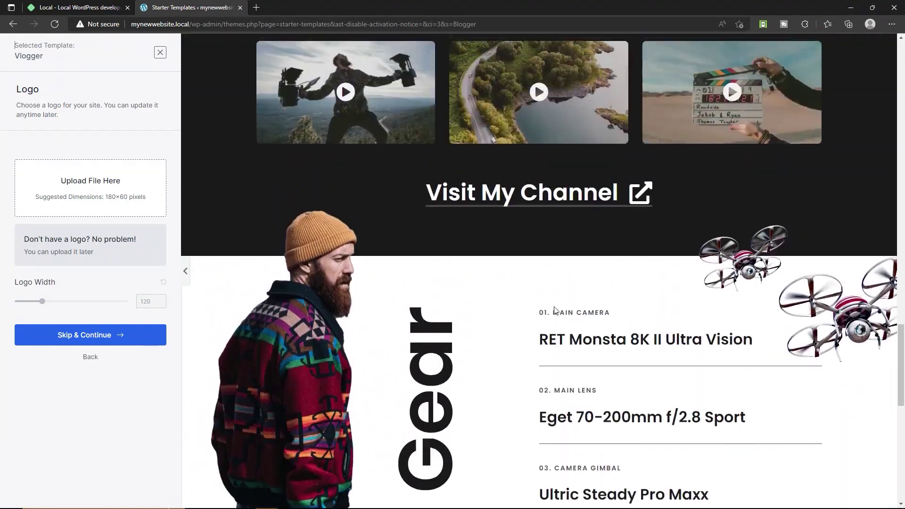
scroll(553, 306, "up", 10)
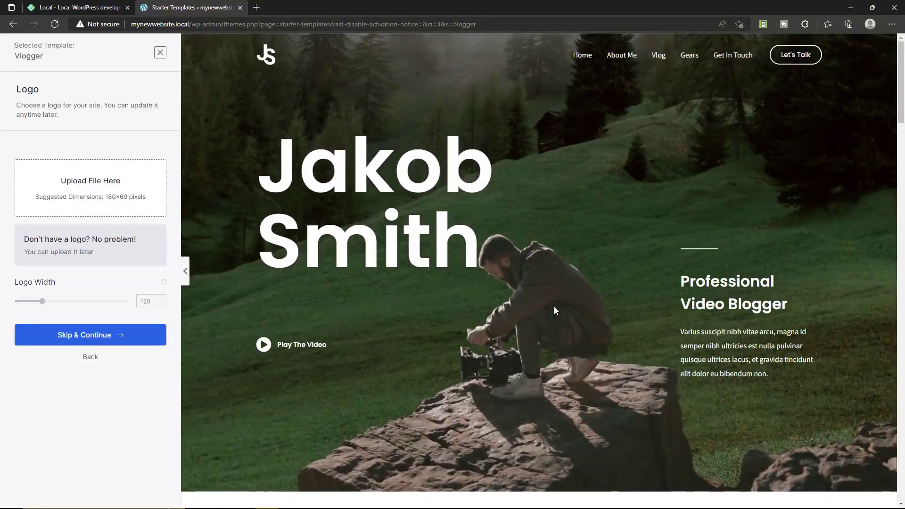
left_click(89, 194)
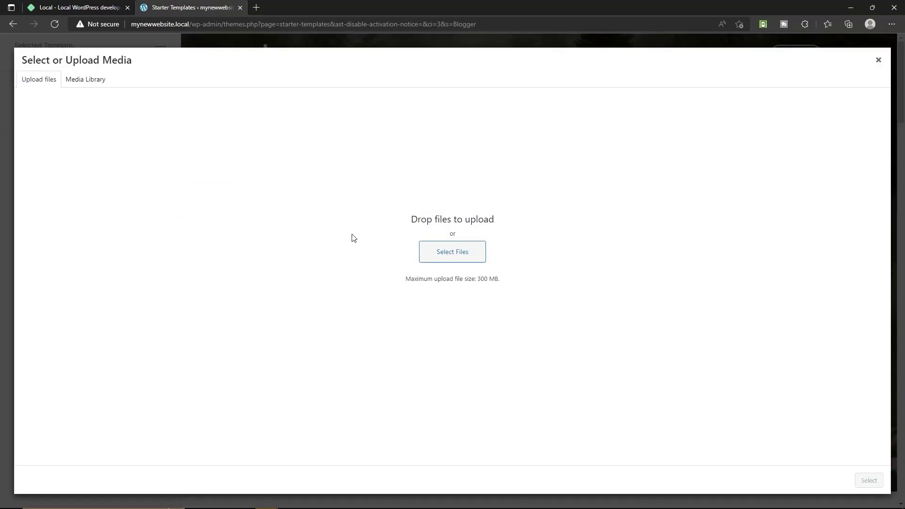
key("alt+Tab")
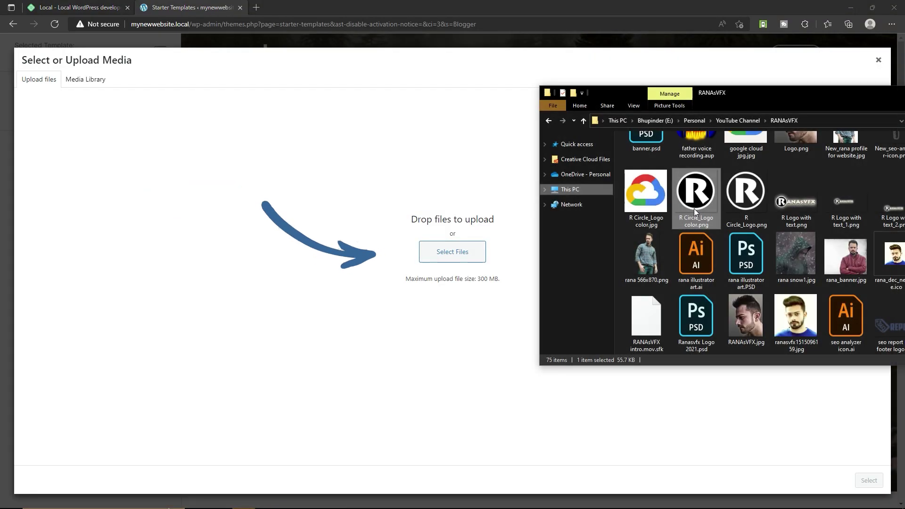
left_click_drag(693, 208, 462, 248)
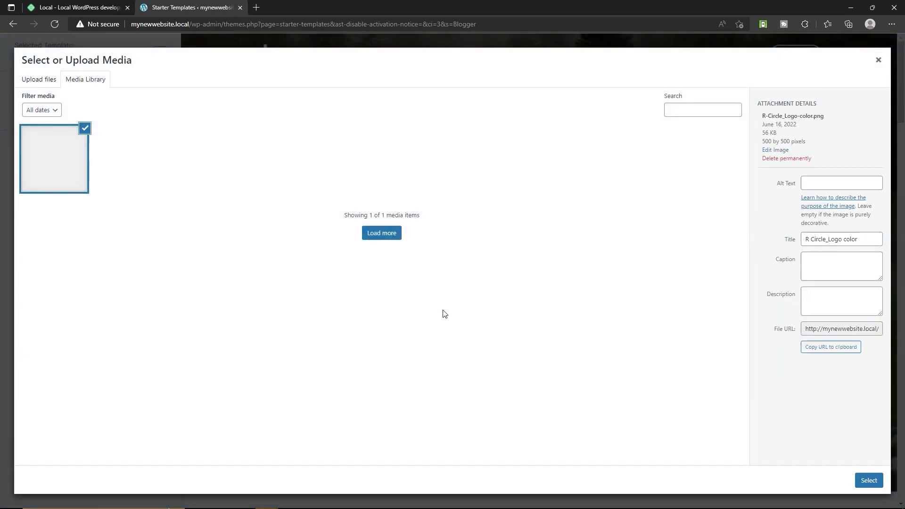
left_click(868, 480)
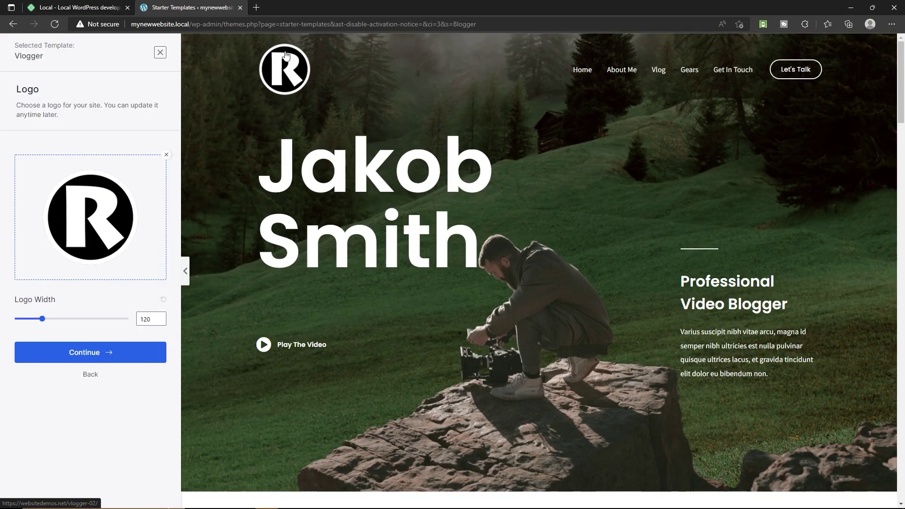
left_click_drag(42, 319, 34, 324)
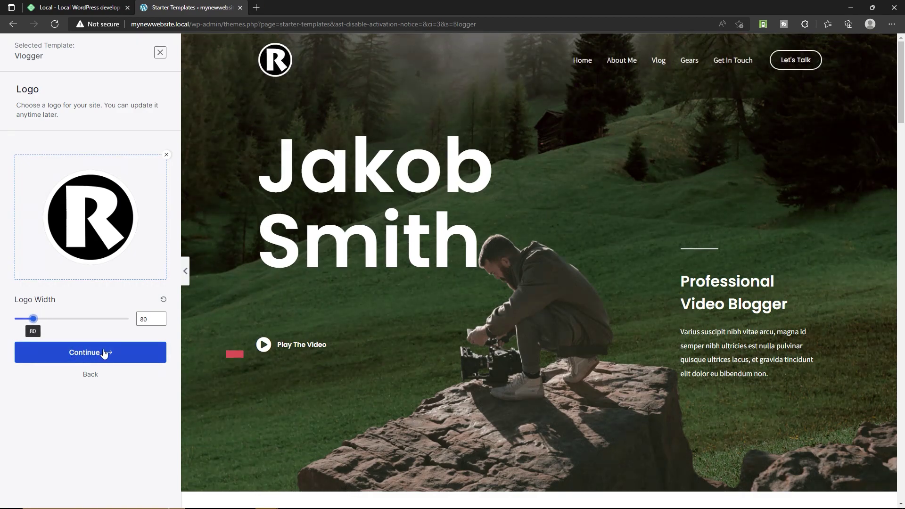
left_click(130, 354)
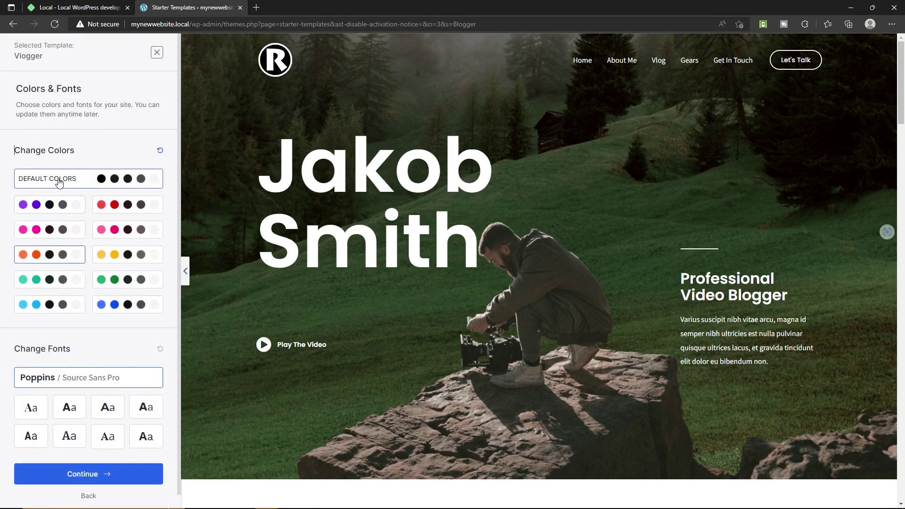
Keep the default colours and fonts, opt out of sharing non-sensitive data, and build the site.
scroll(84, 291, "down", 1)
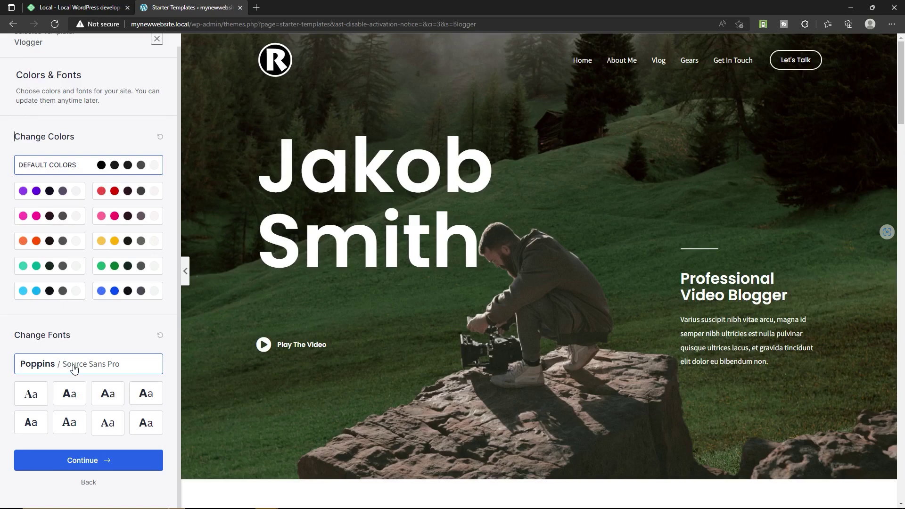
left_click(92, 461)
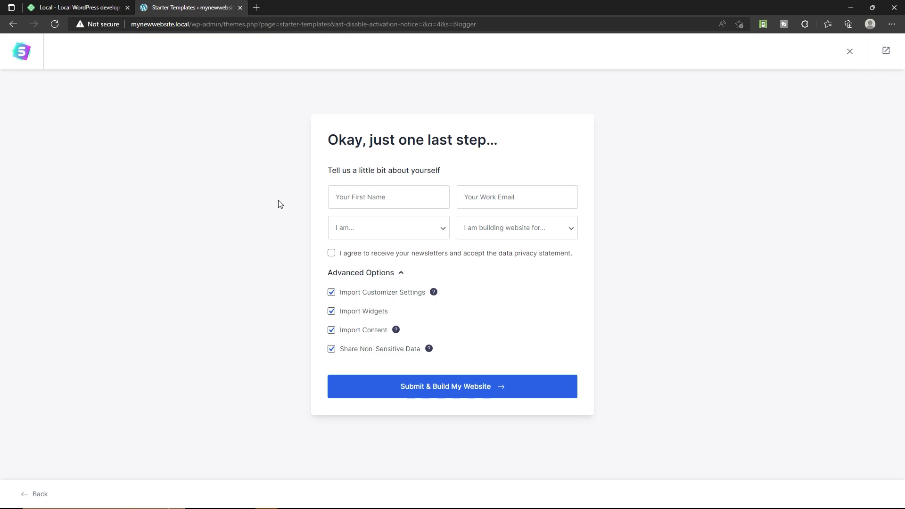
left_click(331, 351)
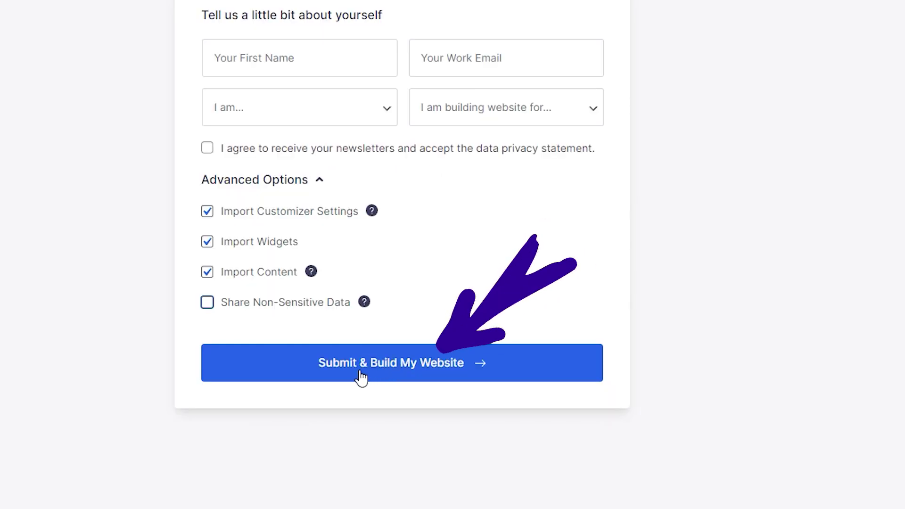
left_click(436, 372)
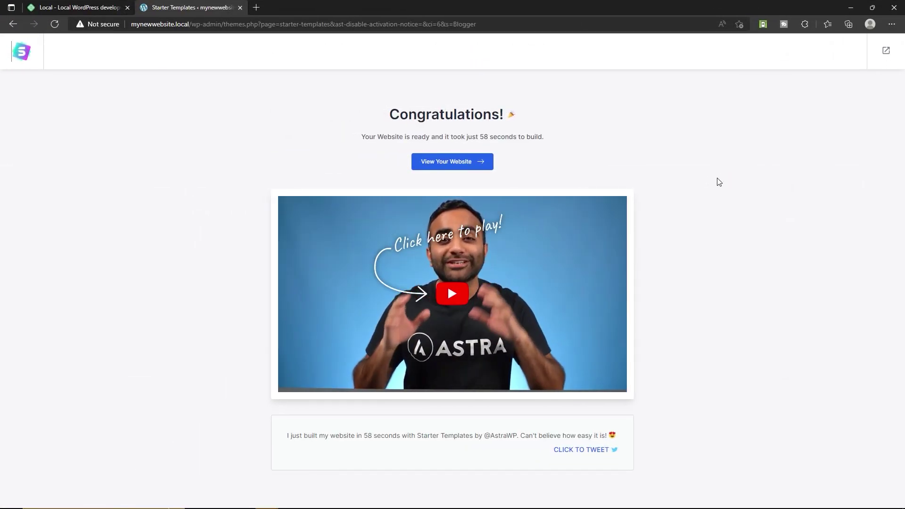
left_click(455, 164)
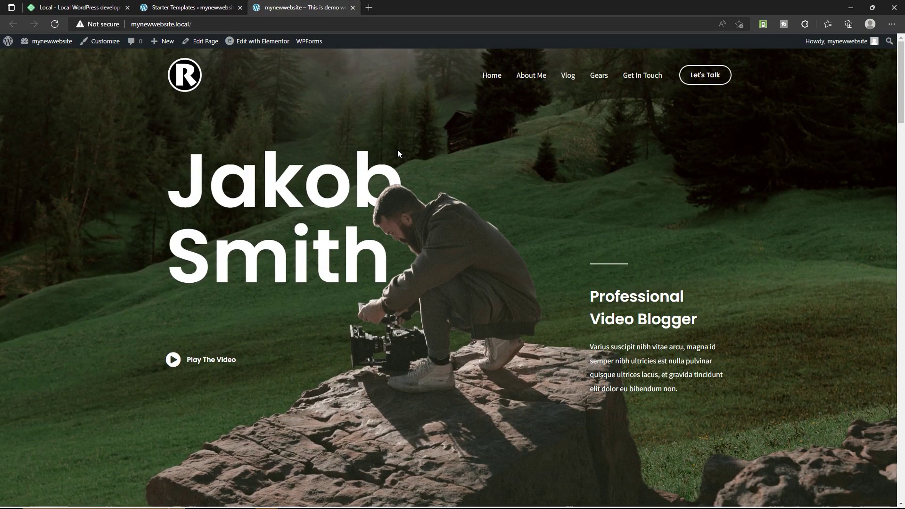
scroll(398, 152, "down", 20)
scroll(400, 163, "down", 15)
scroll(401, 187, "up", 4)
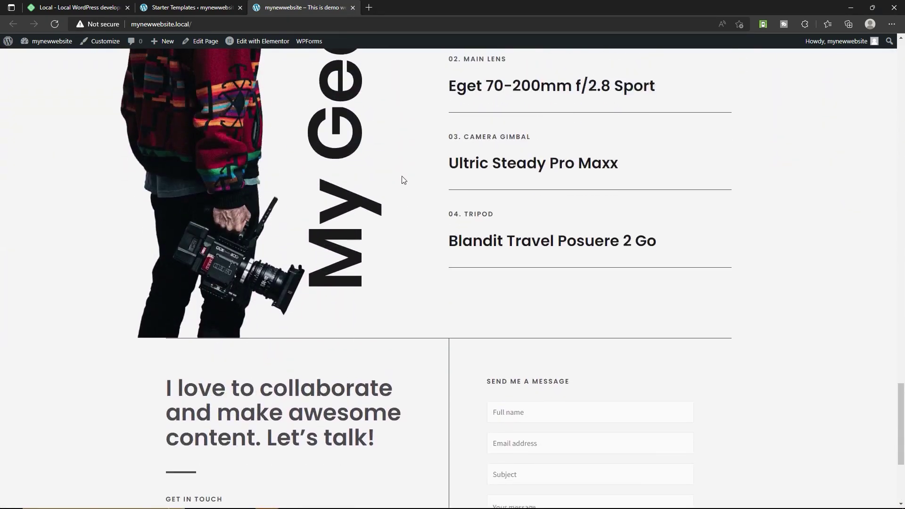
scroll(403, 179, "up", 20)
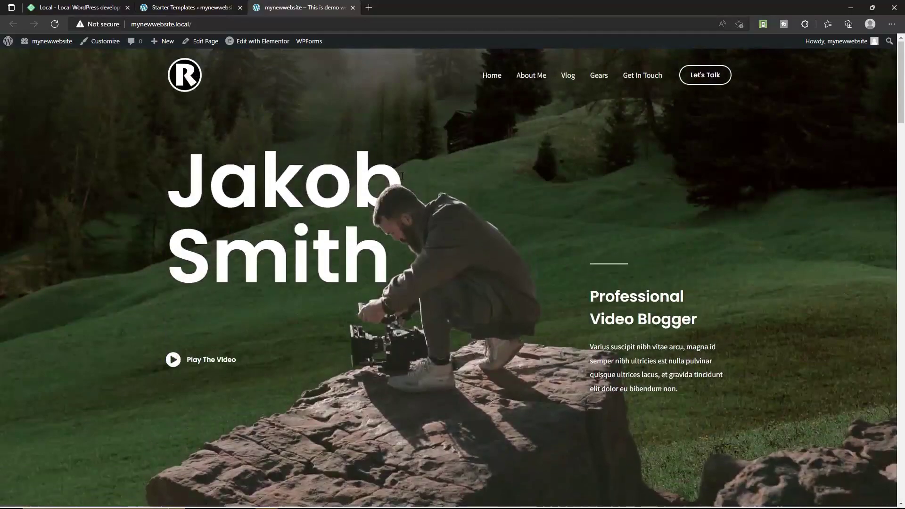
left_click(353, 8)
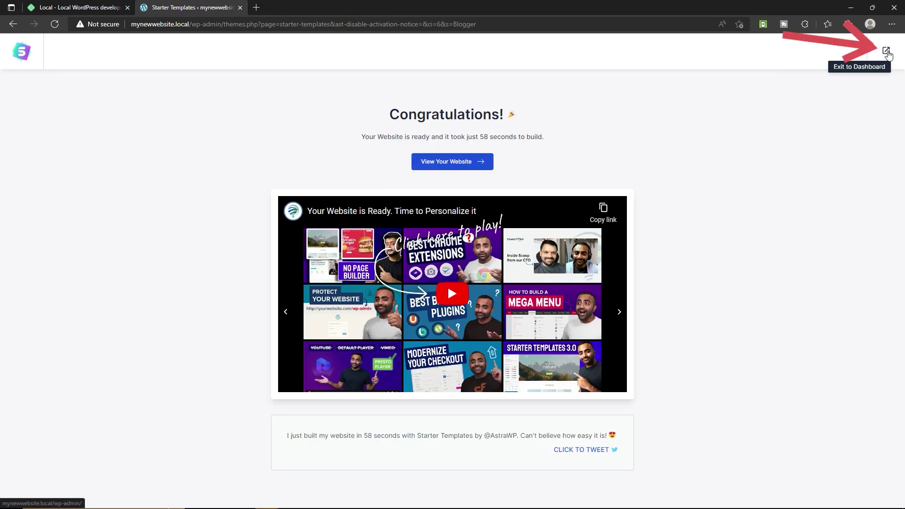
Delete the Twenty Twenty and Twenty Twenty-One themes under Appearance > Themes, and dismiss the rating notice.
left_click(887, 52)
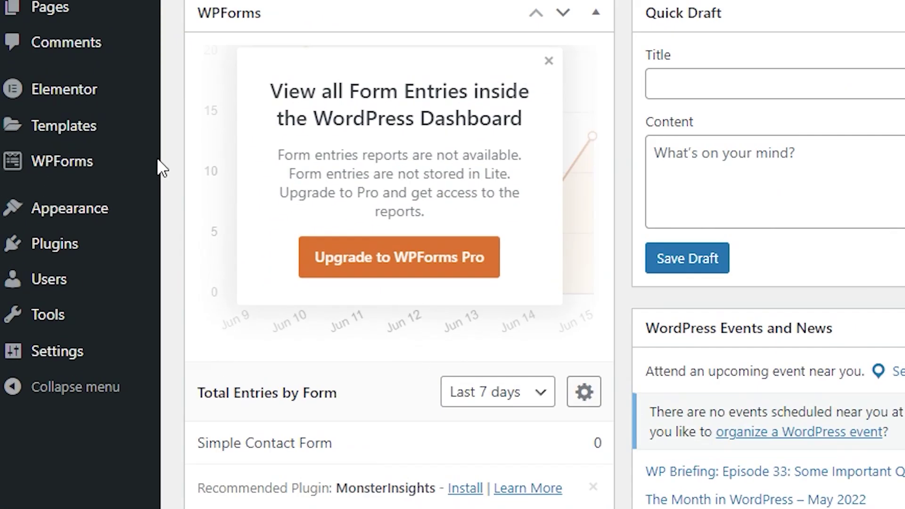
mouse_move(18, 251)
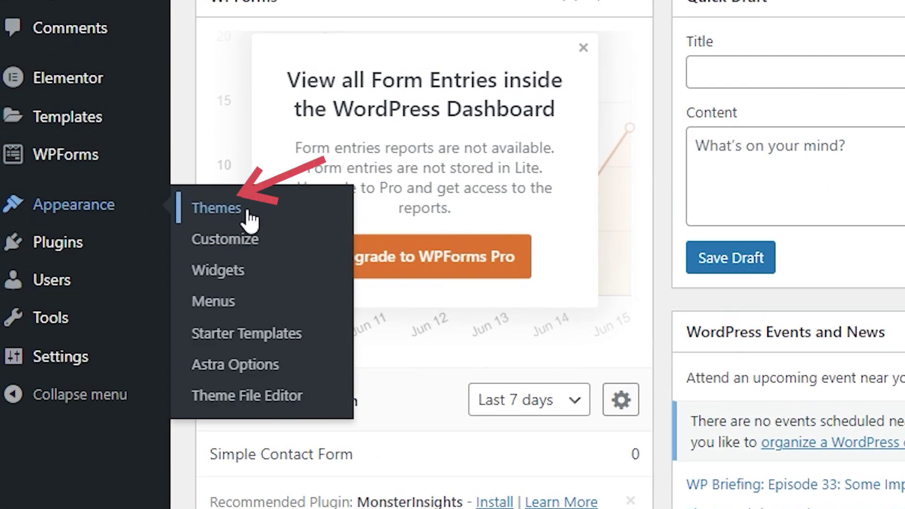
left_click(242, 210)
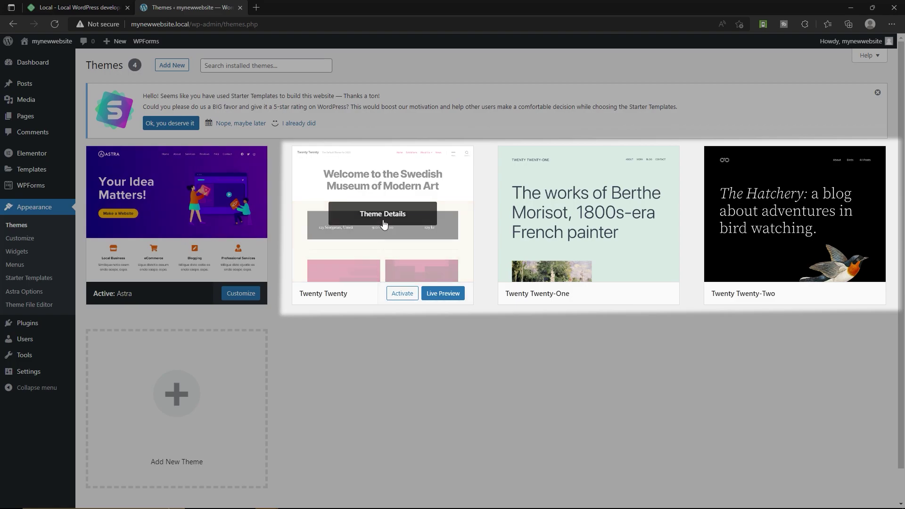
left_click(392, 214)
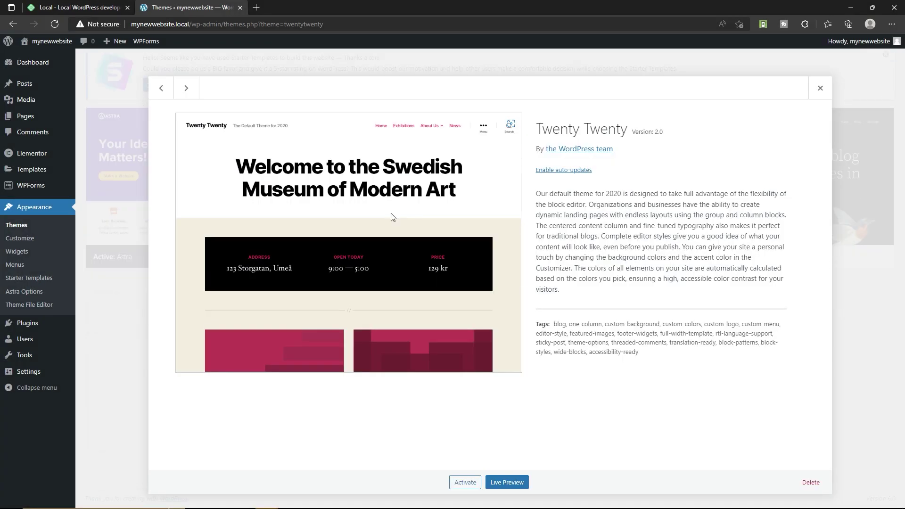
left_click(809, 484)
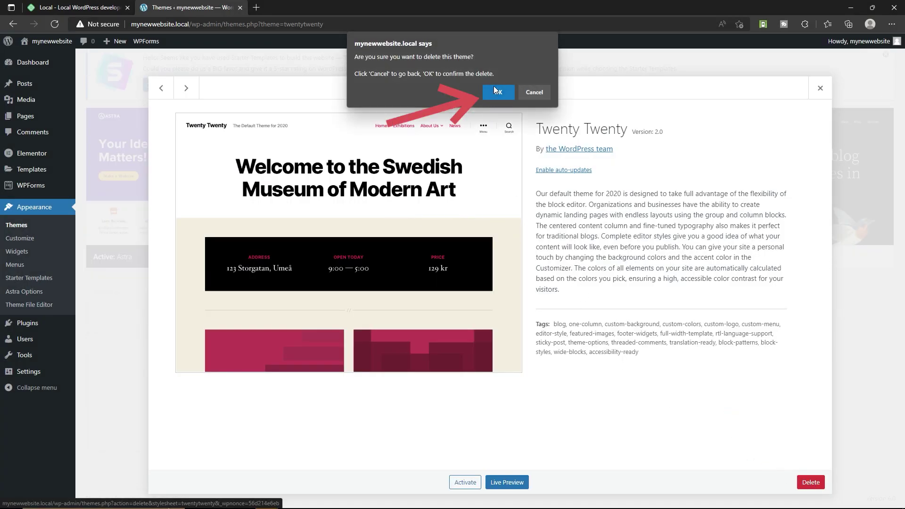
left_click(551, 92)
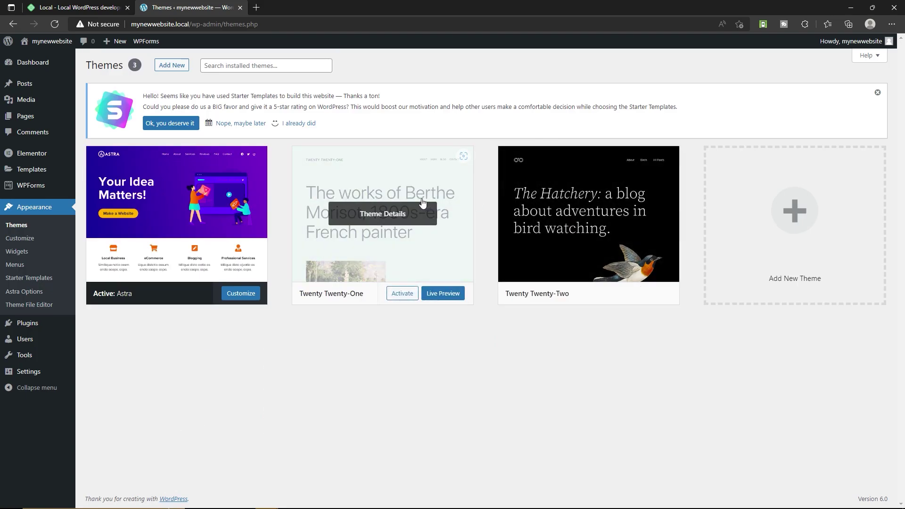
left_click(424, 203)
left_click(811, 482)
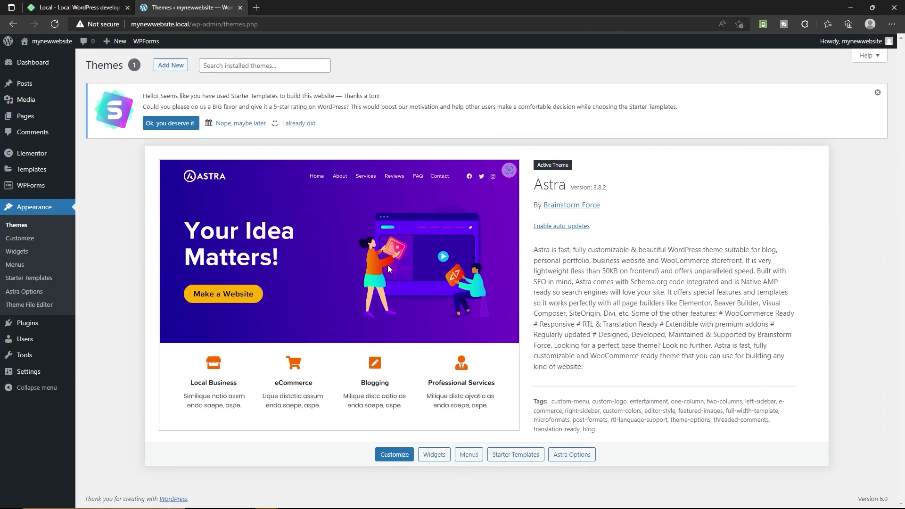
left_click(878, 92)
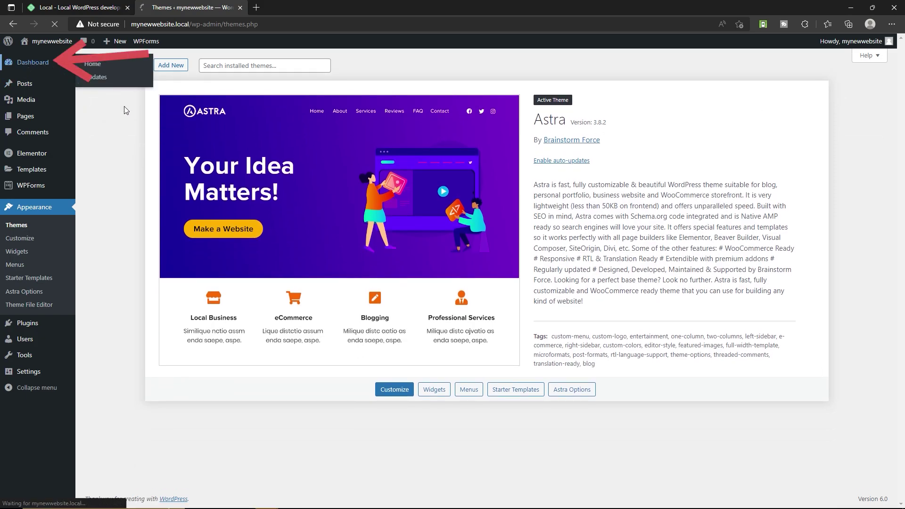
Open the Dashboard from the admin sidebar to see the Elementor and WPForms widgets.
left_click(29, 62)
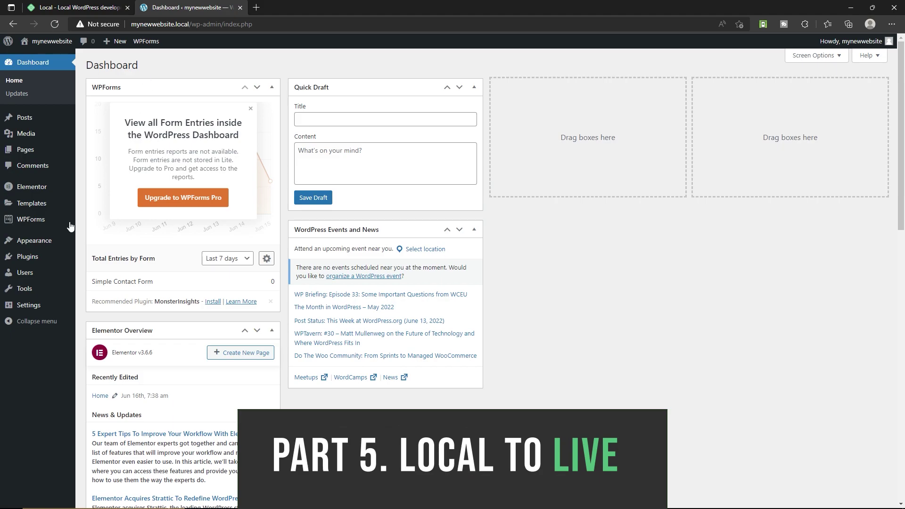
mouse_move(58, 245)
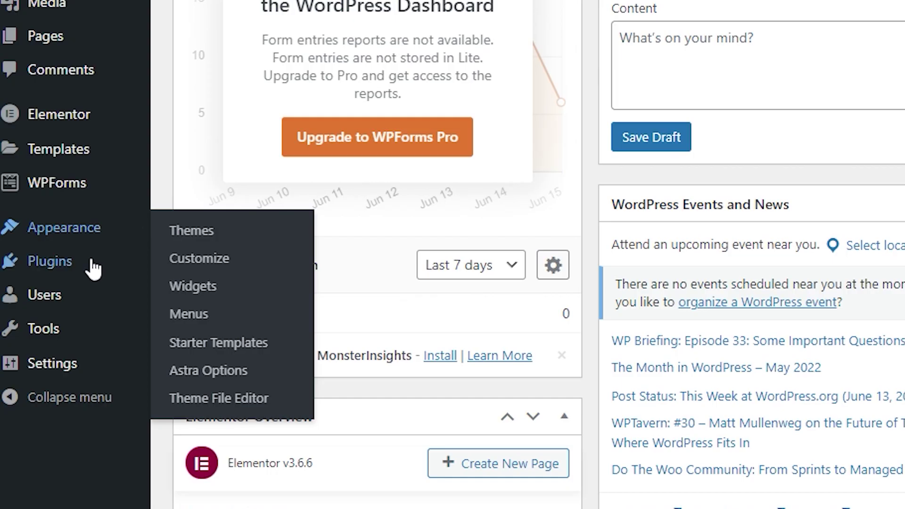
Search Plugins > Add New for 'simply static', then install and activate Simply Static.
mouse_move(48, 257)
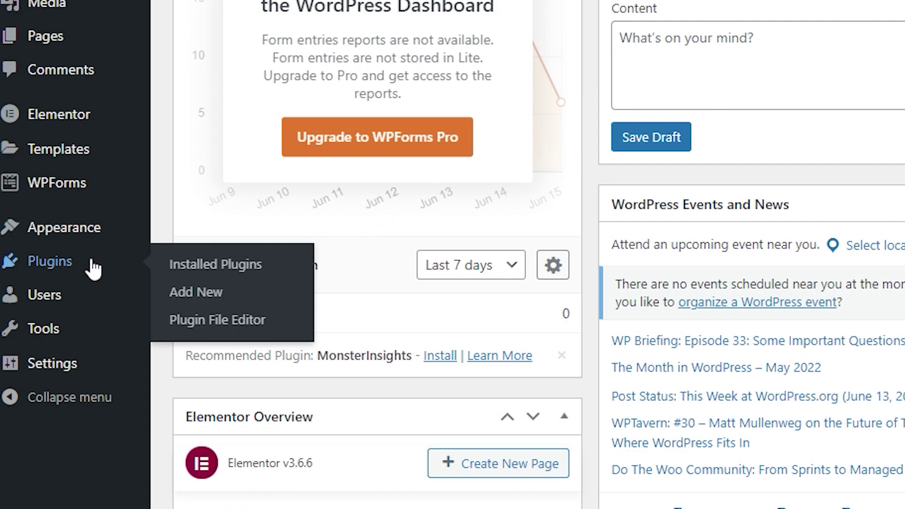
left_click(186, 300)
left_click(777, 93)
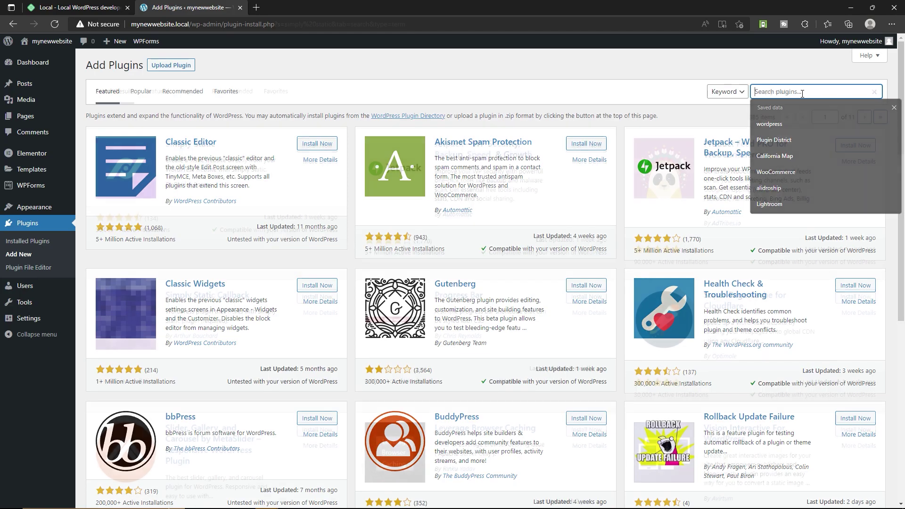
type("simply static")
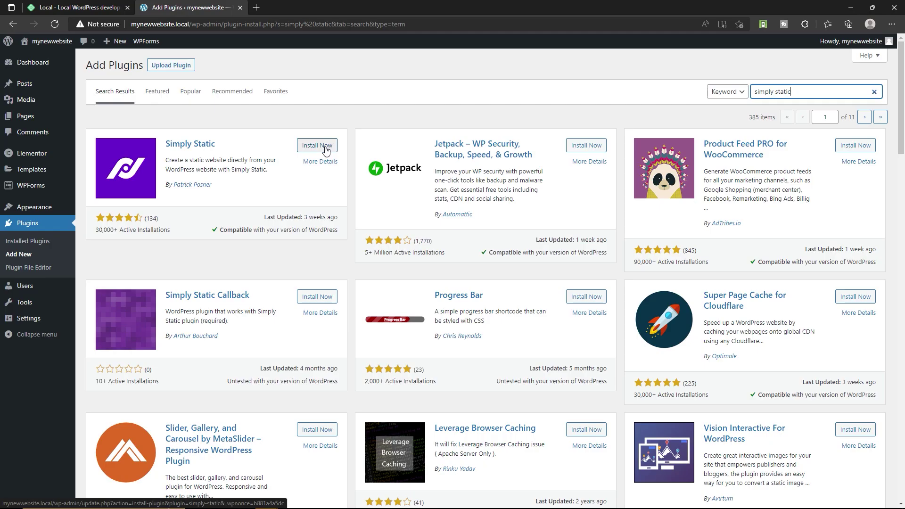
left_click(325, 150)
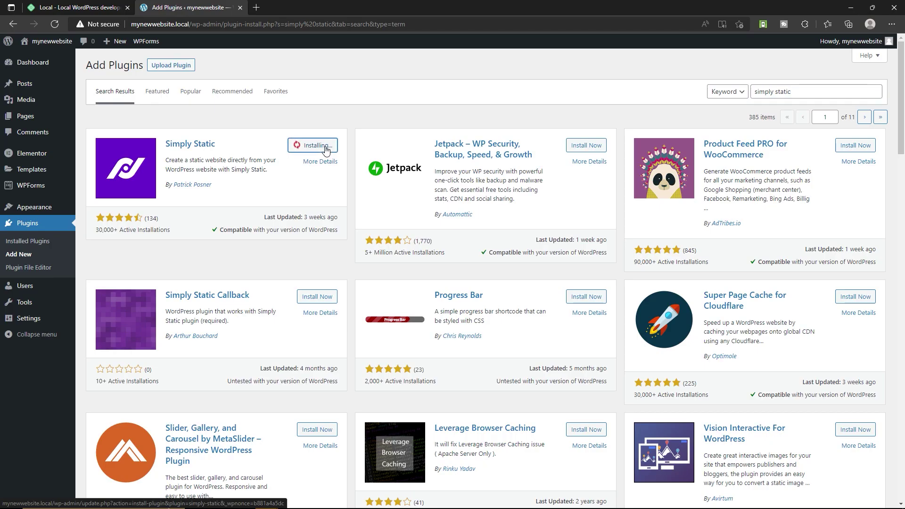
left_click(322, 146)
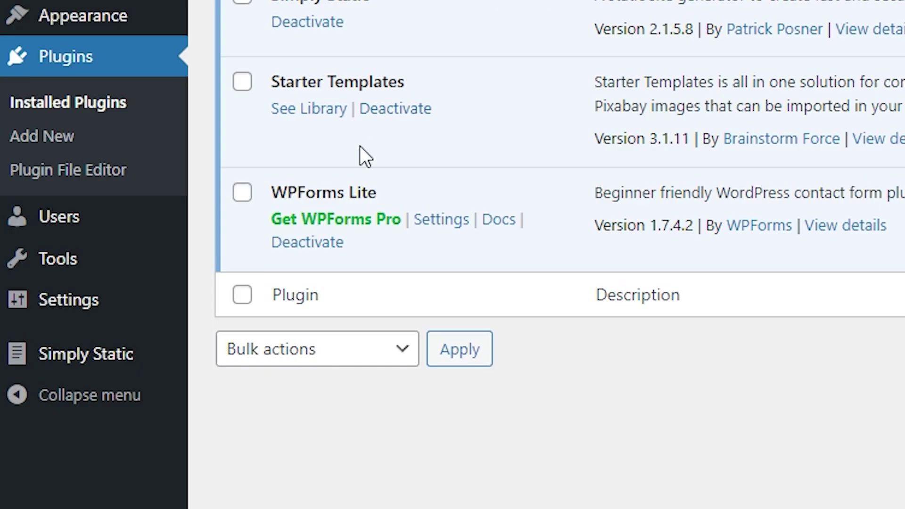
mouse_move(43, 342)
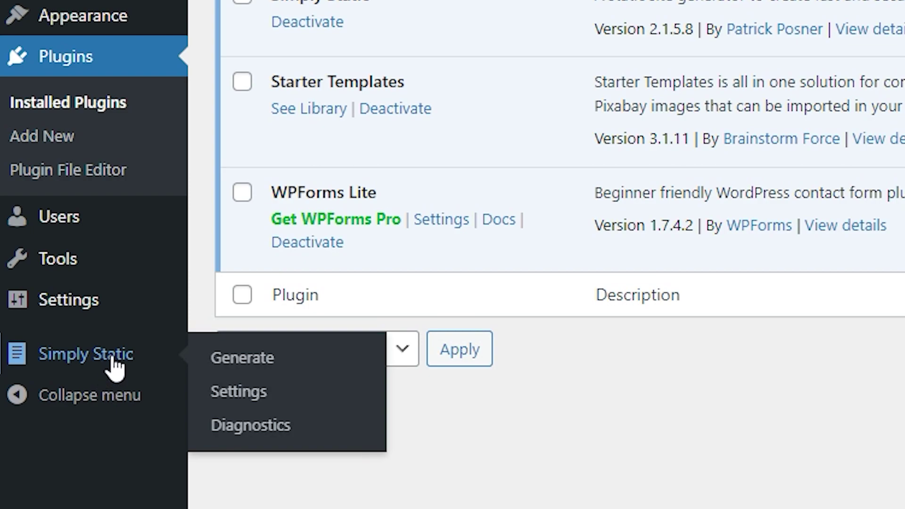
Generate the static files in Simply Static and download the resulting 4,230 KB ZIP.
left_click(307, 373)
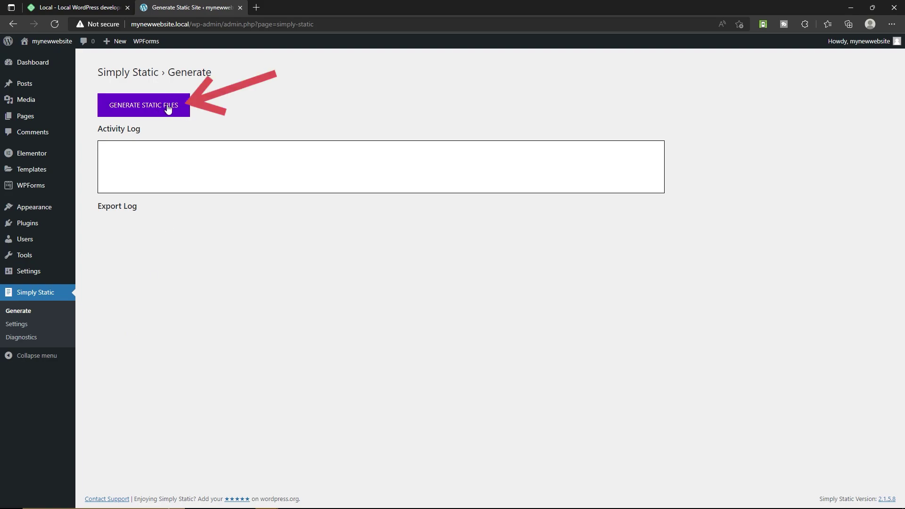
left_click(169, 107)
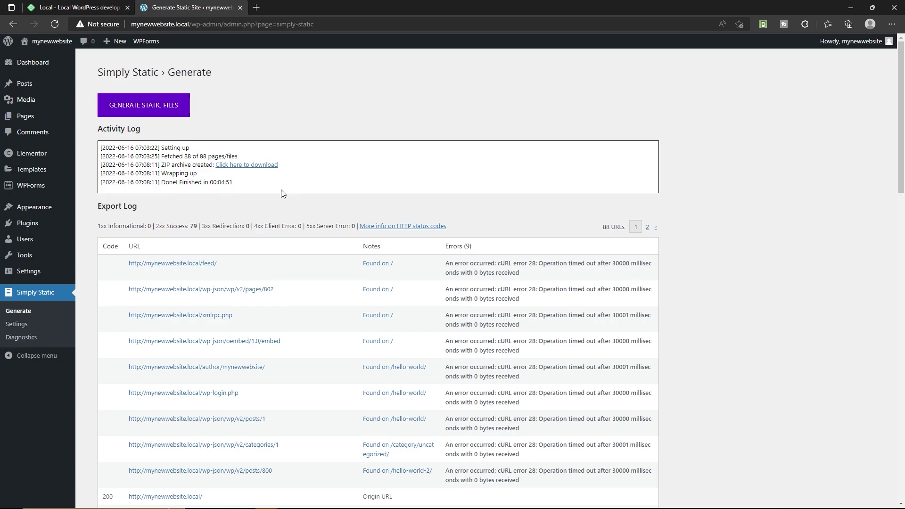
left_click(245, 165)
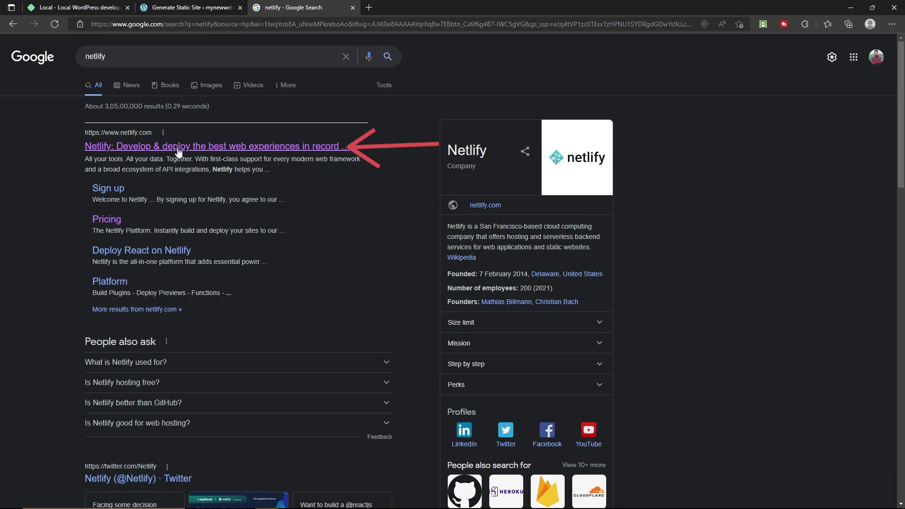
Sign up for a free Netlify account by e-mail, entering the account e-mail and password.
left_click(178, 147)
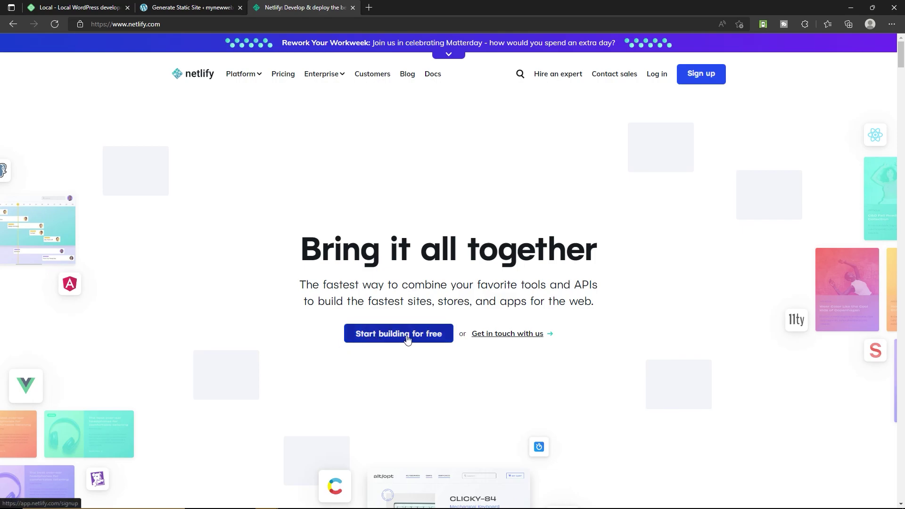
left_click(424, 338)
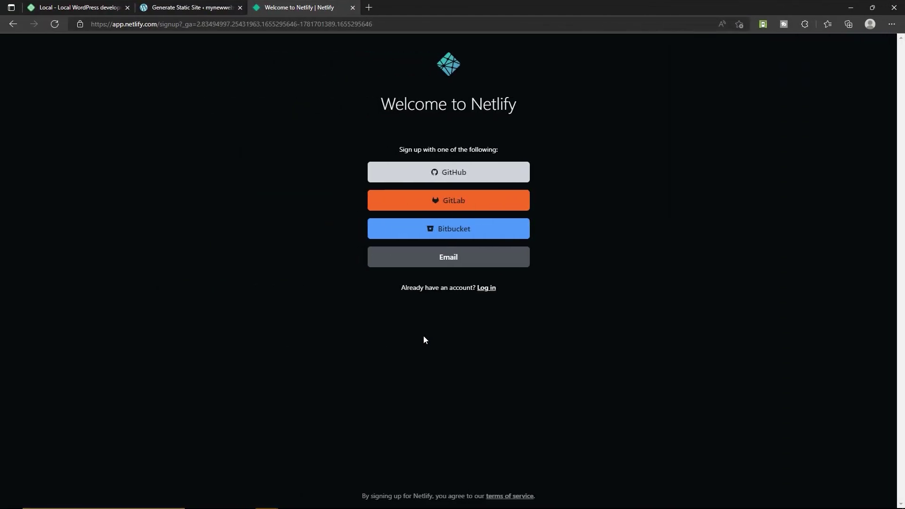
left_click(461, 257)
left_click(413, 174)
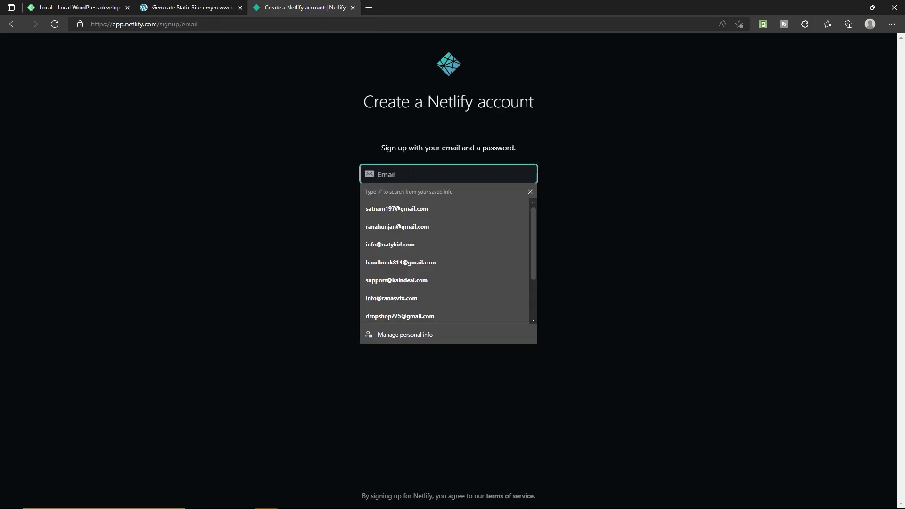
left_click(409, 205)
key("ctrl+v")
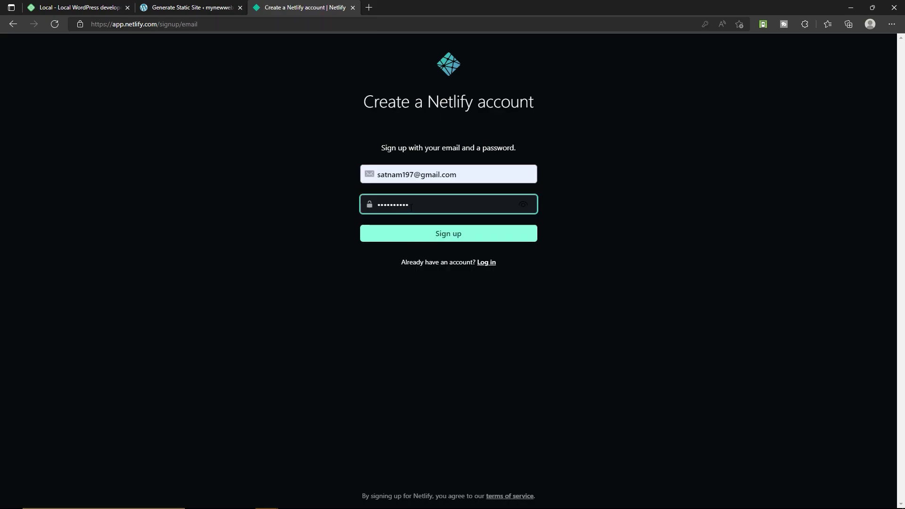
left_click(426, 238)
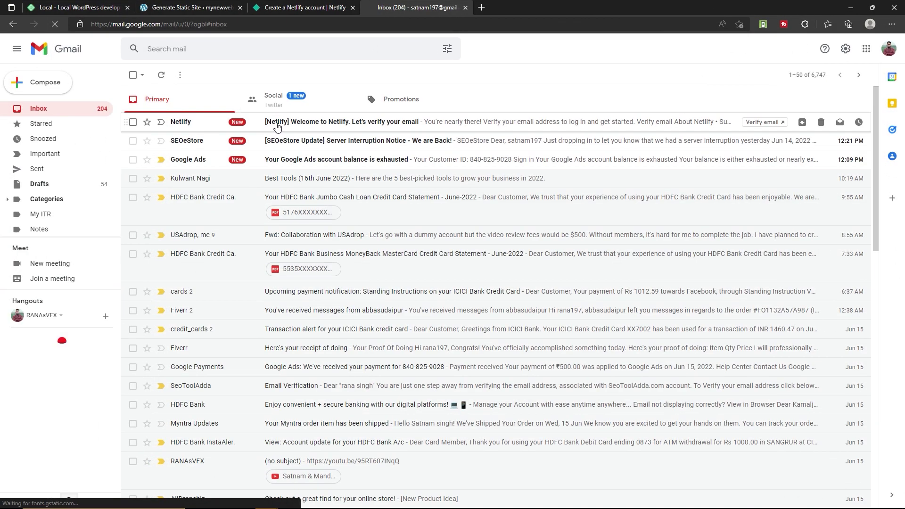
Open Netlify's welcome e-mail in Gmail and click Verify email.
left_click(279, 126)
left_click(510, 300)
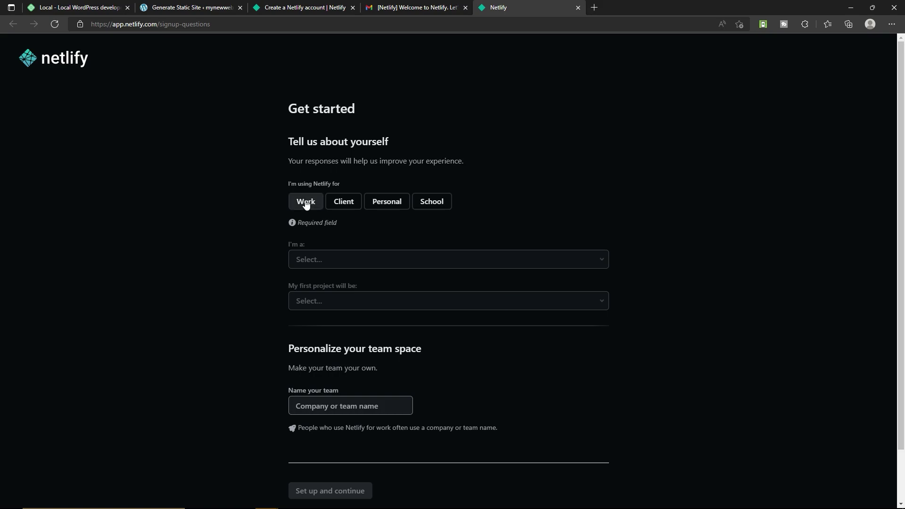
Answer the survey as Personal, Freelancer, first project Blog, fill in the team name, and continue.
left_click(386, 208)
left_click(338, 266)
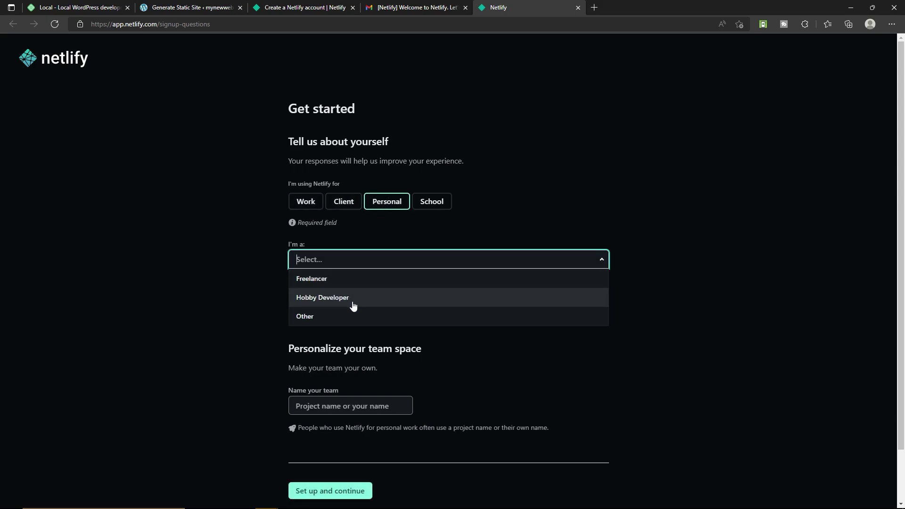
left_click(335, 281)
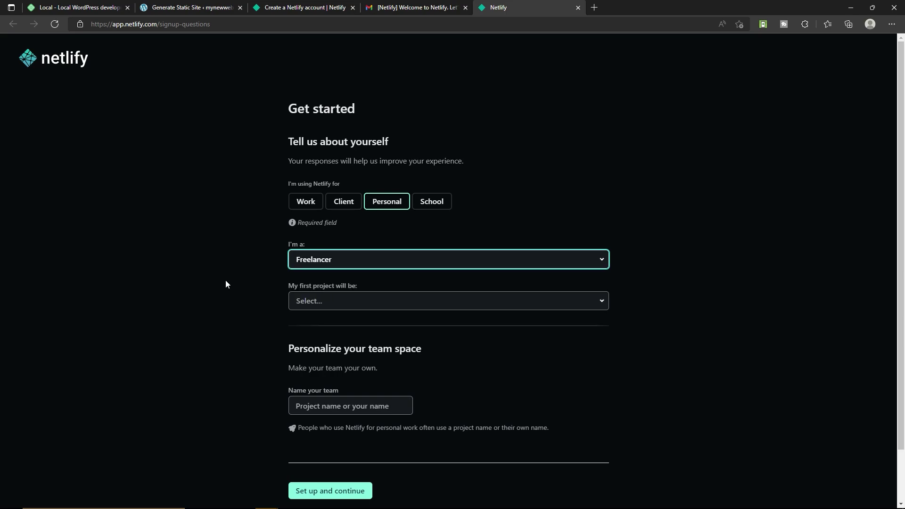
scroll(226, 284, "down", 1)
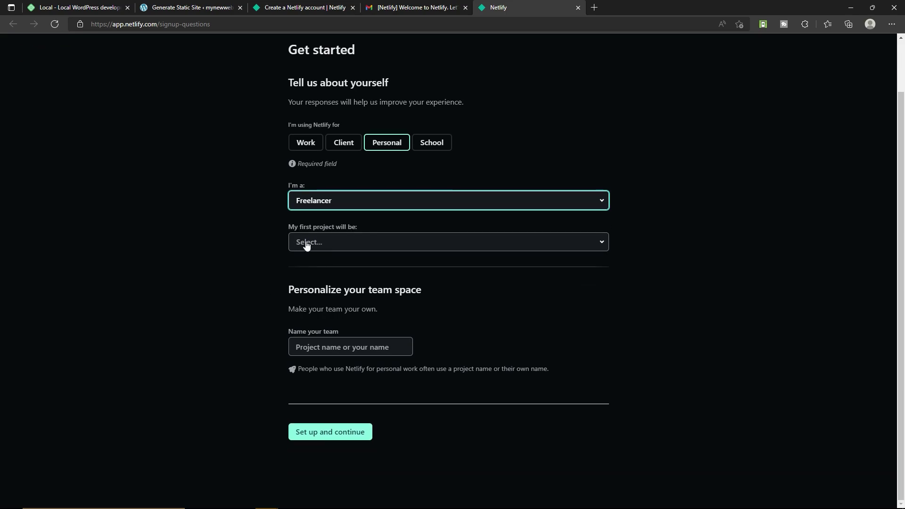
left_click(351, 241)
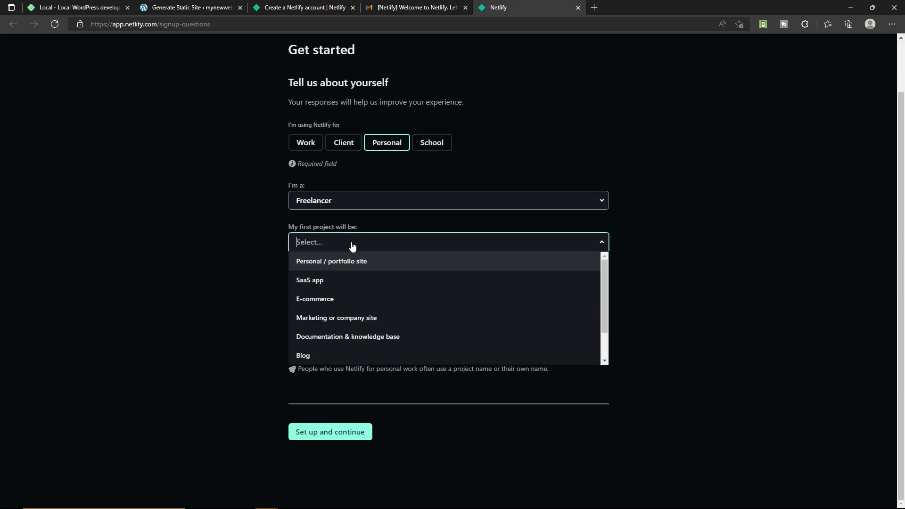
left_click(330, 355)
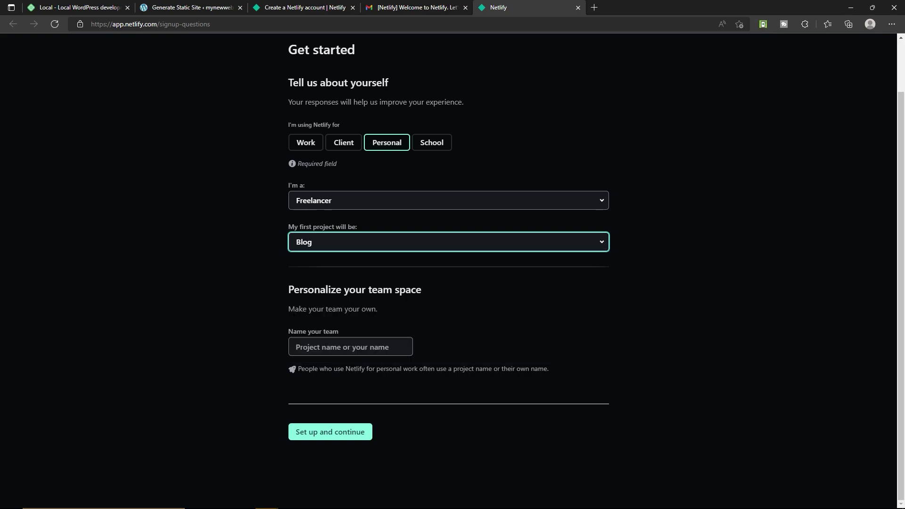
left_click(398, 347)
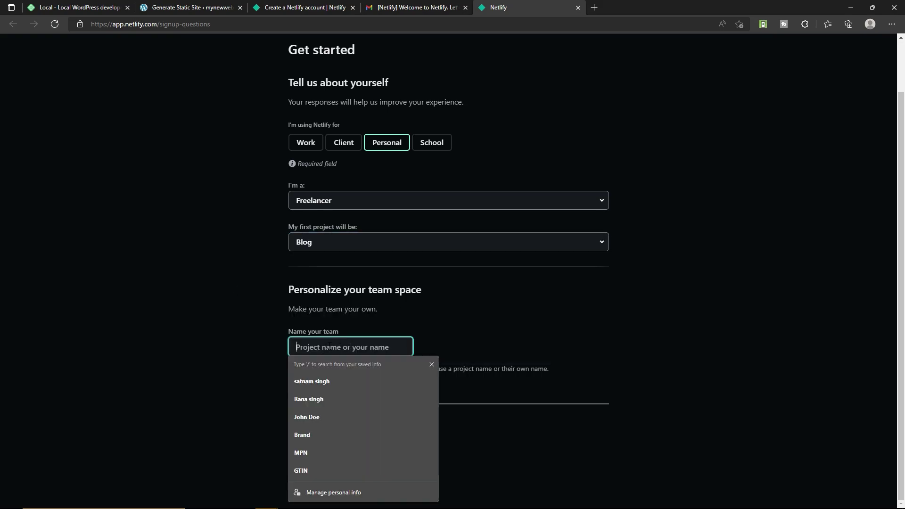
left_click(309, 399)
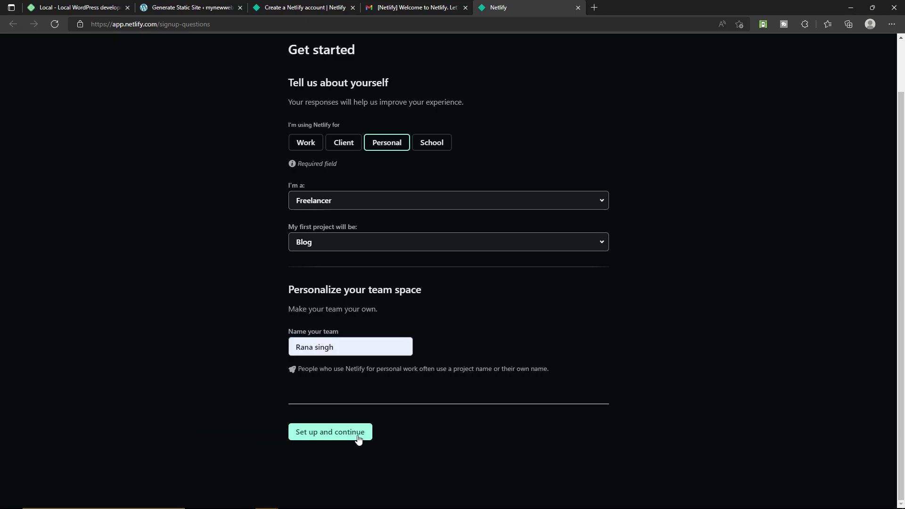
left_click(358, 440)
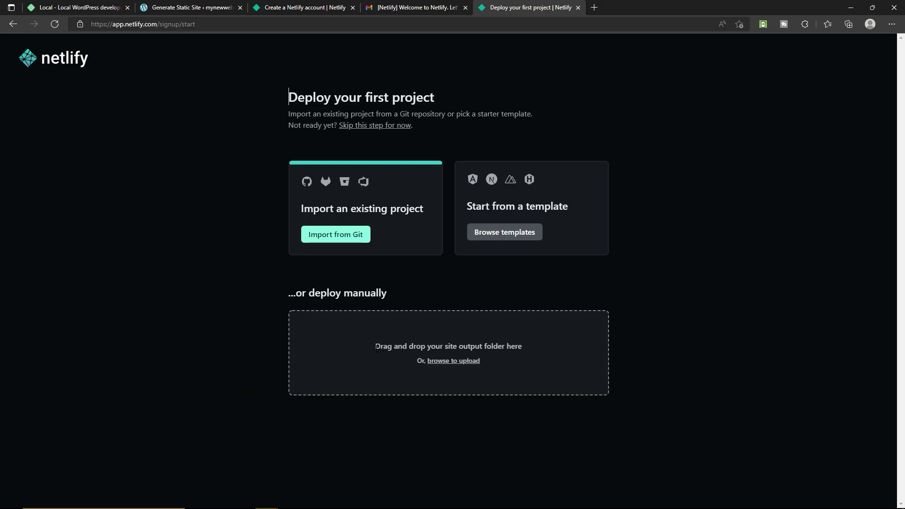
Deploy the exported simply-static ZIP manually and open the jocular-creponne-cdd314.netlify.app site.
key("alt+Tab")
left_click_drag(625, 146, 417, 350)
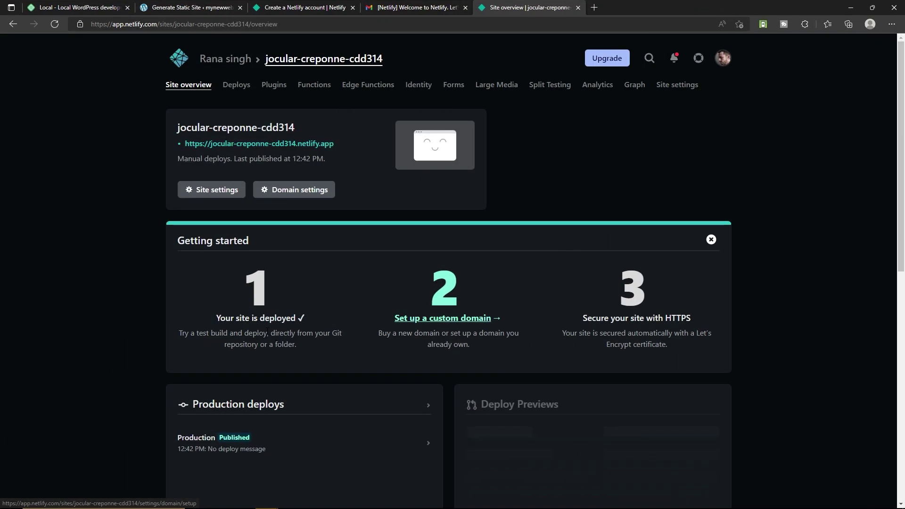
left_click(244, 144)
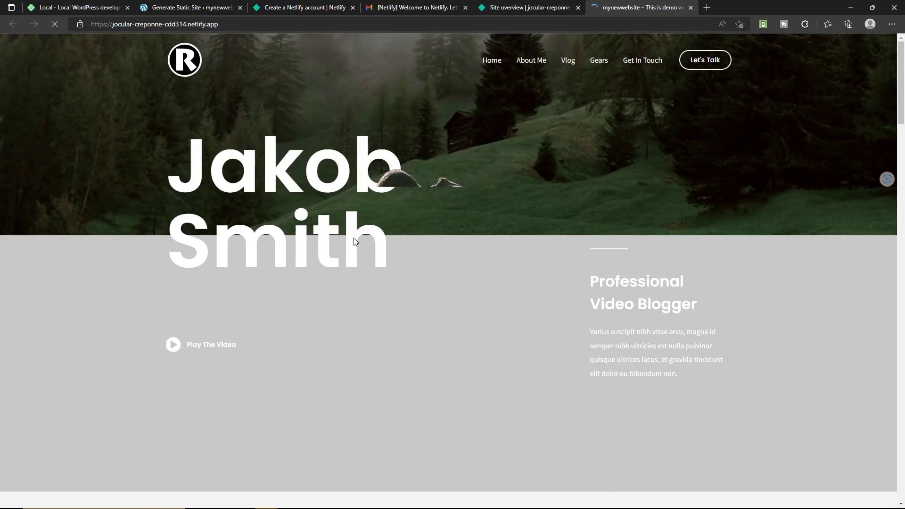
Review the live Vlogger site and its generated subdomain address, then go back to Netlify.
scroll(355, 242, "down", 7)
scroll(355, 242, "down", 15)
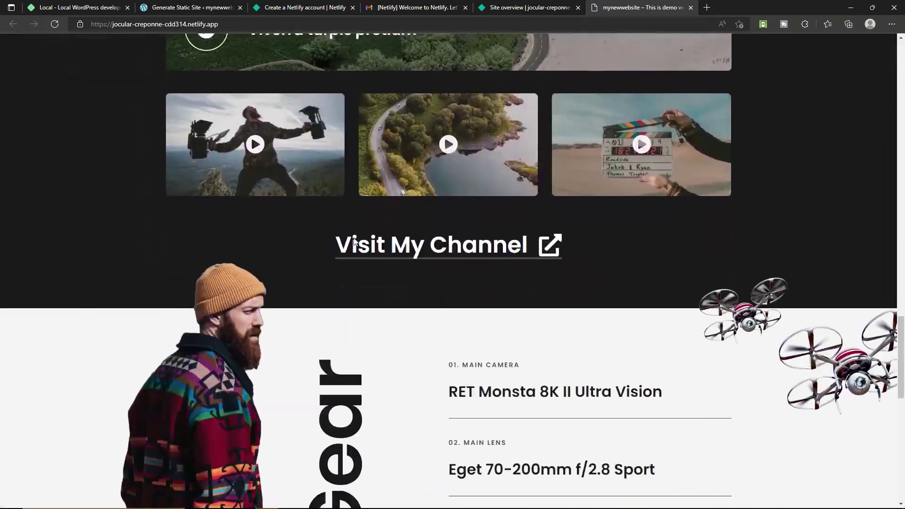
scroll(349, 254, "up", 5)
scroll(349, 255, "up", 12)
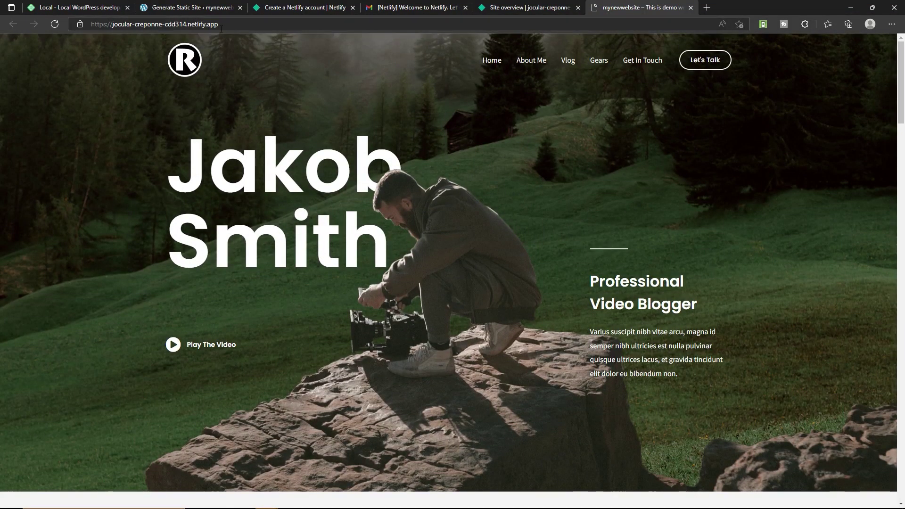
left_click(201, 24)
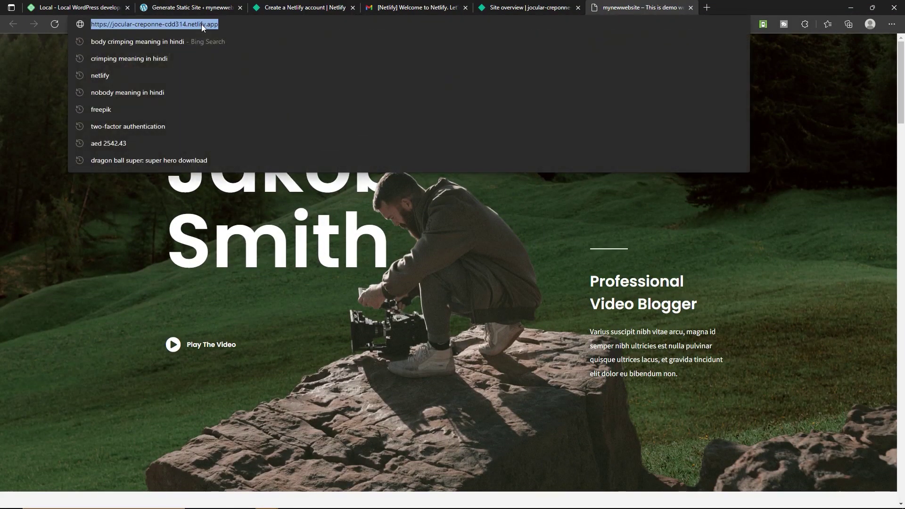
left_click(155, 24)
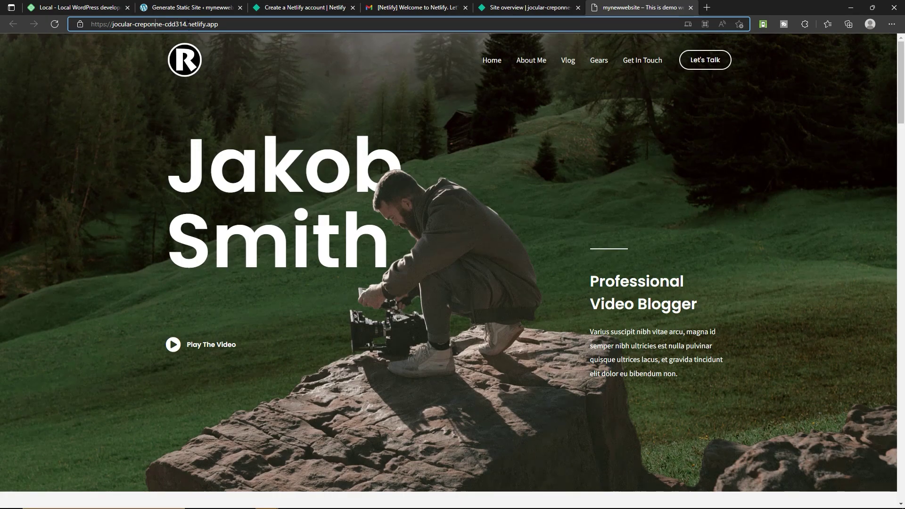
left_click_drag(187, 24, 114, 28)
left_click(235, 22)
left_click(528, 5)
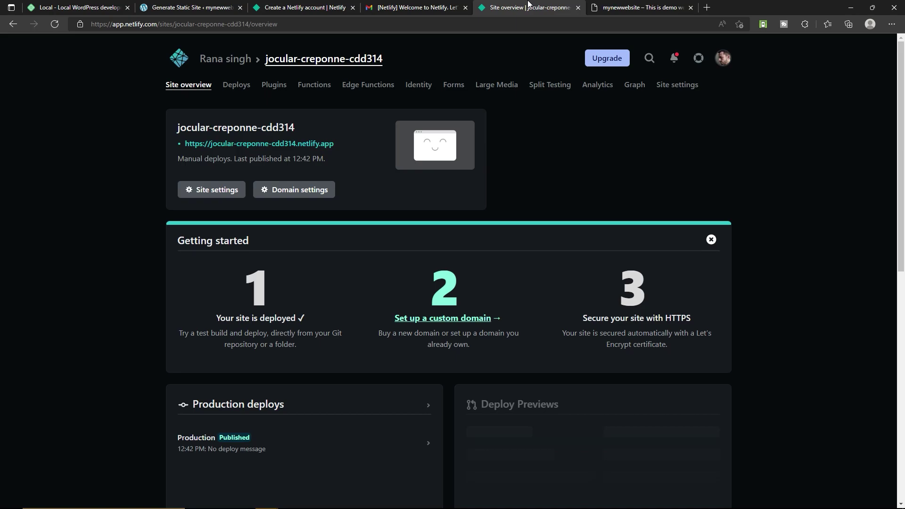
Rename the Netlify site to mynewwebsites after the name mynewwebsite is rejected.
left_click(209, 190)
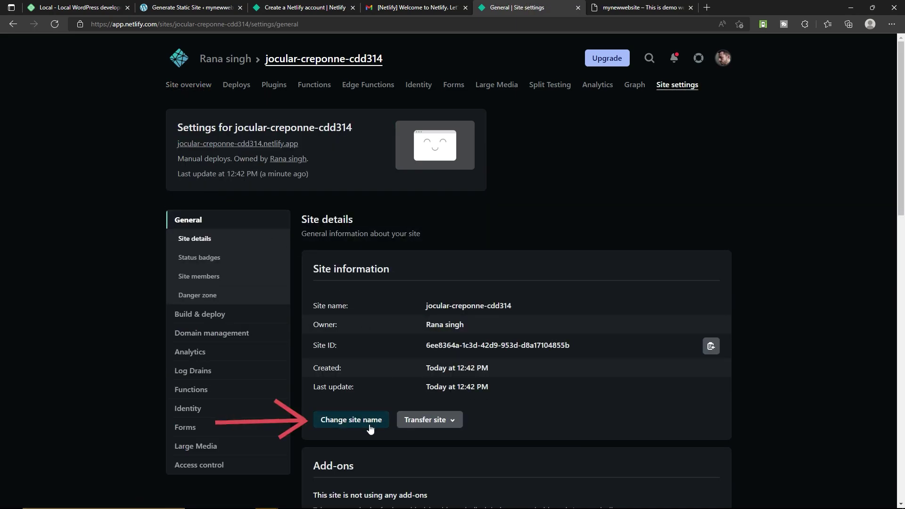
left_click(370, 426)
triple_click(428, 282)
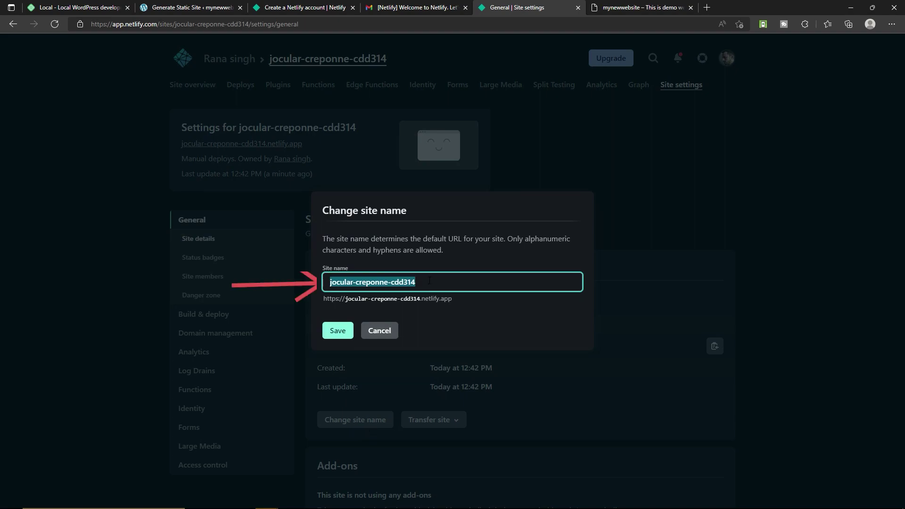
type("mynewwebsite")
left_click(345, 336)
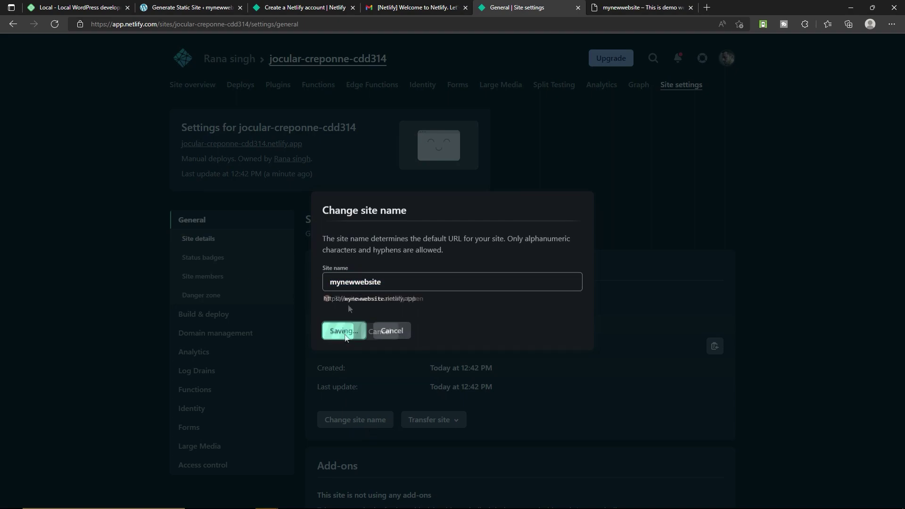
left_click(405, 282)
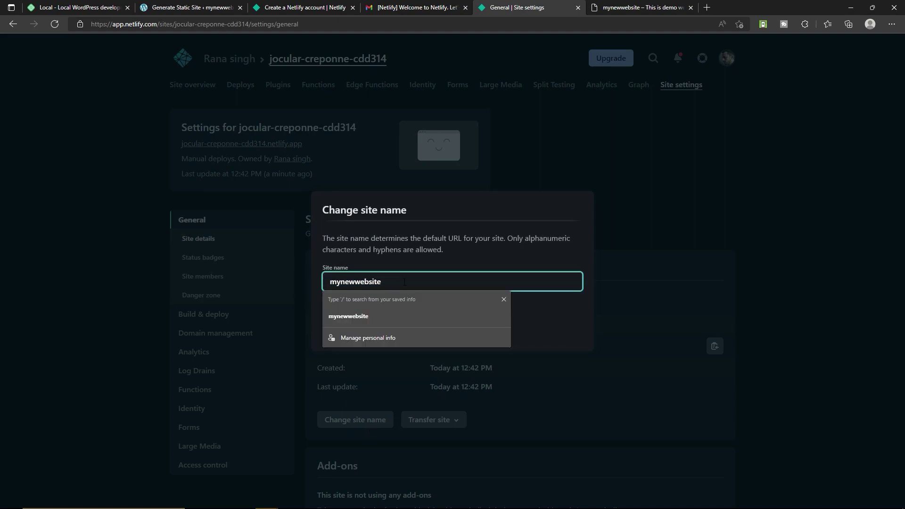
type("s")
left_click(340, 335)
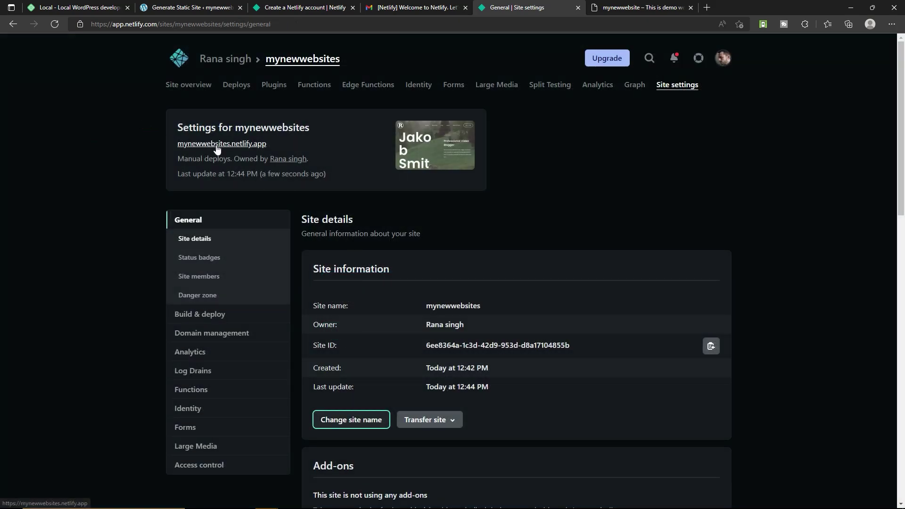
Open the site at mynewwebsites.netlify.app and close the old jocular-creponne-cdd314 tab.
left_click(217, 148)
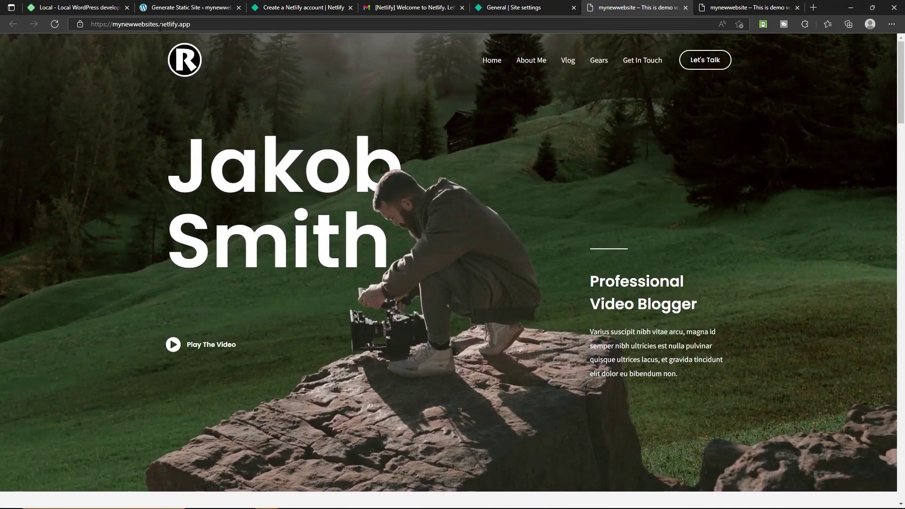
left_click(735, 8)
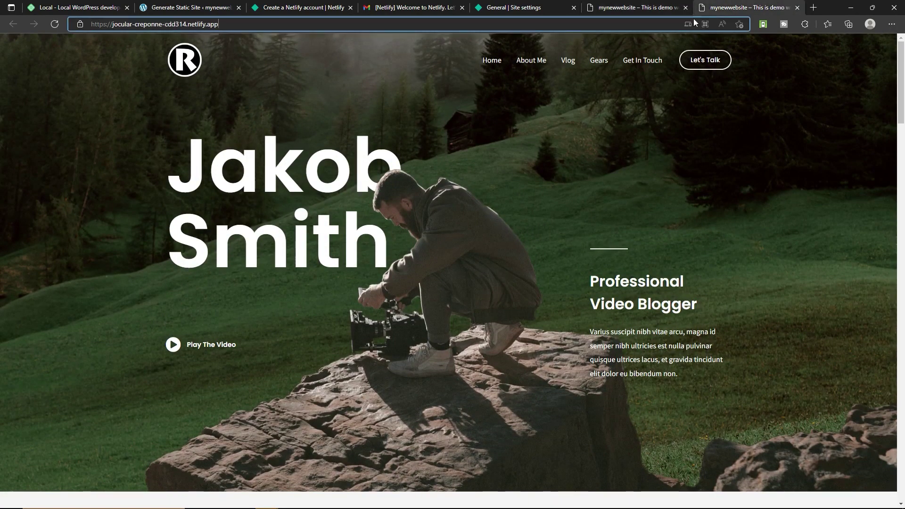
left_click(613, 7)
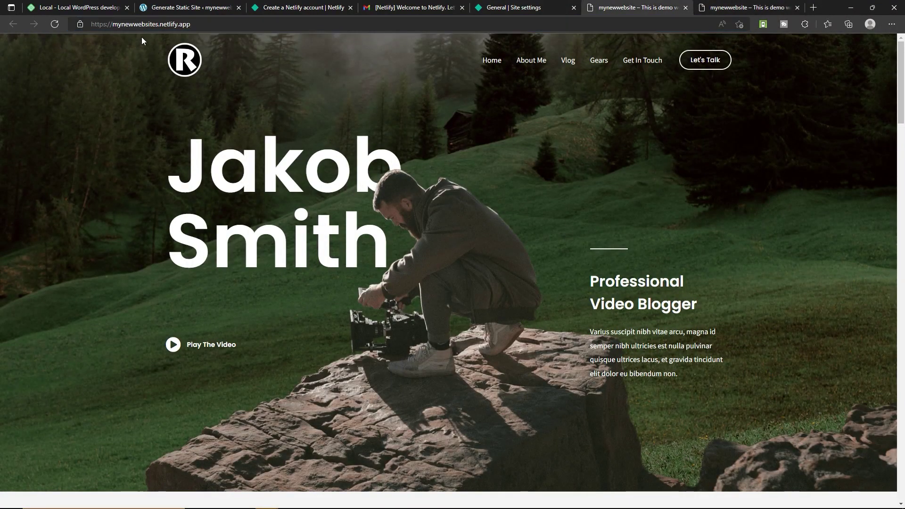
left_click(764, 8)
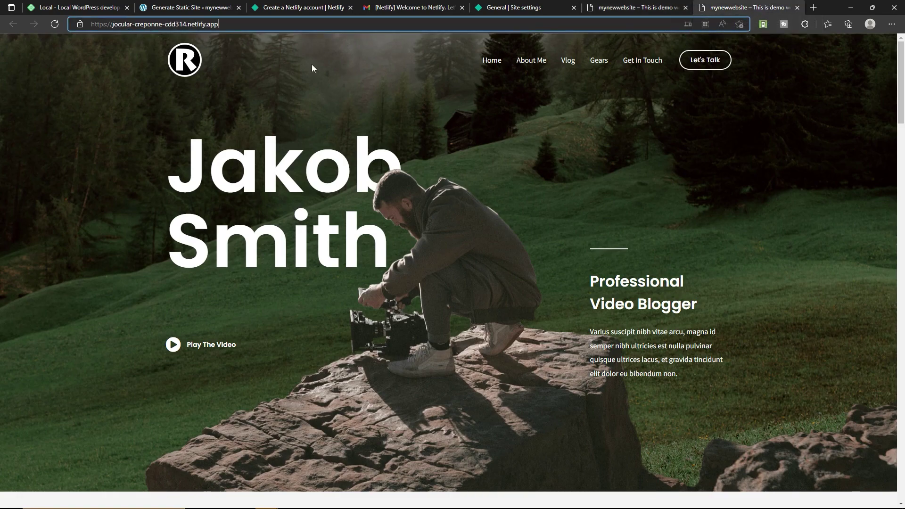
key("ctrl+w")
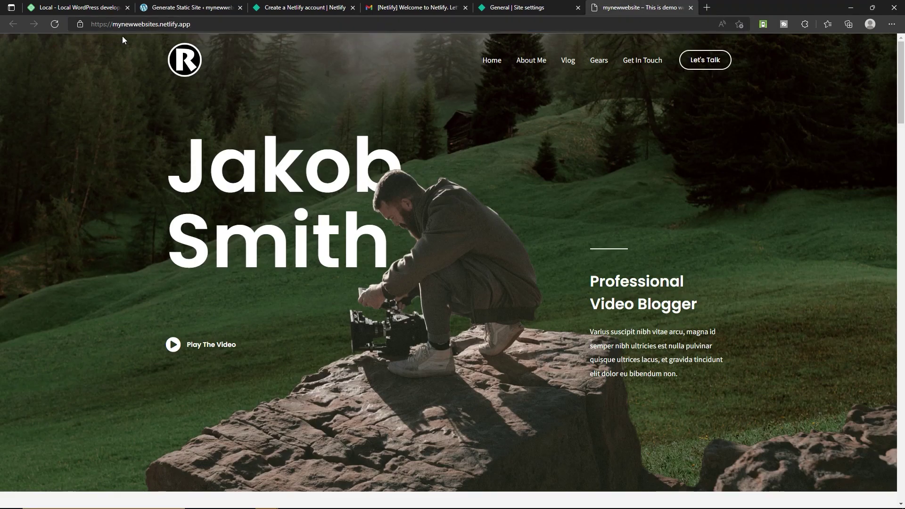
Compare the live site against the Netlify settings and the Simply Static generate page.
left_click(502, 8)
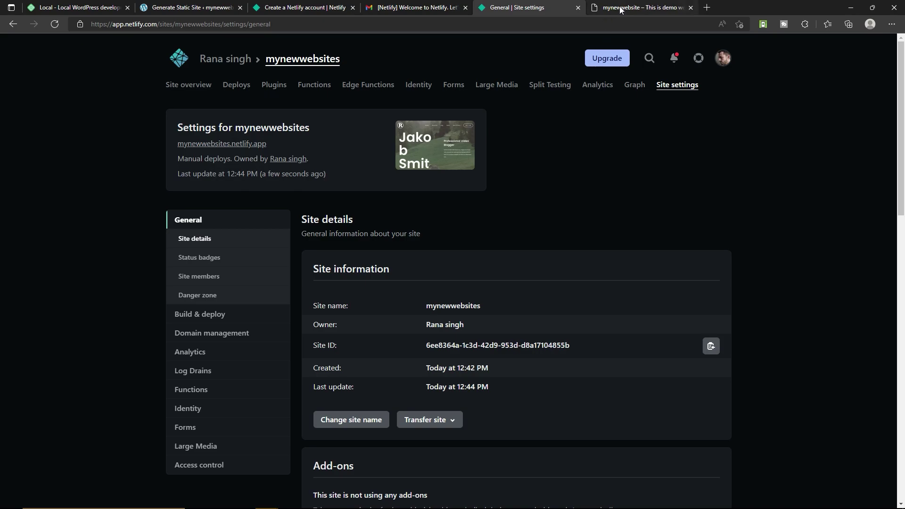
left_click(641, 7)
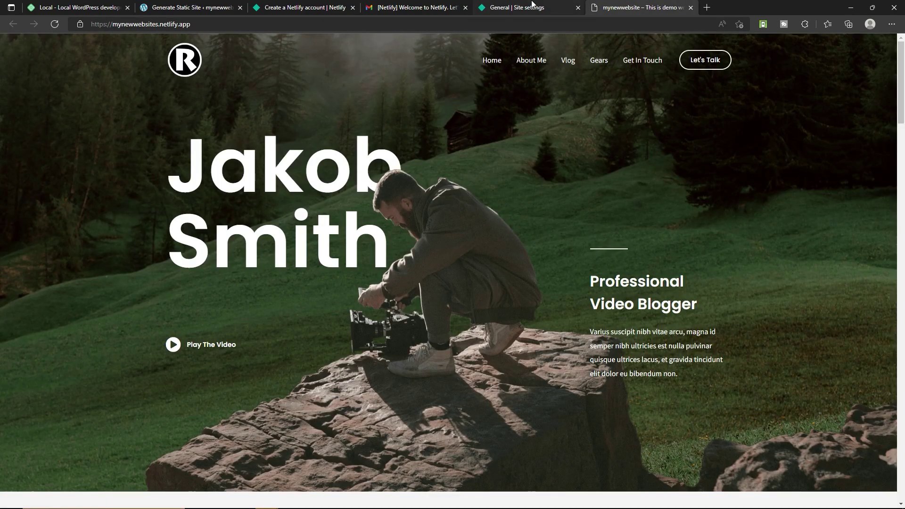
left_click(190, 7)
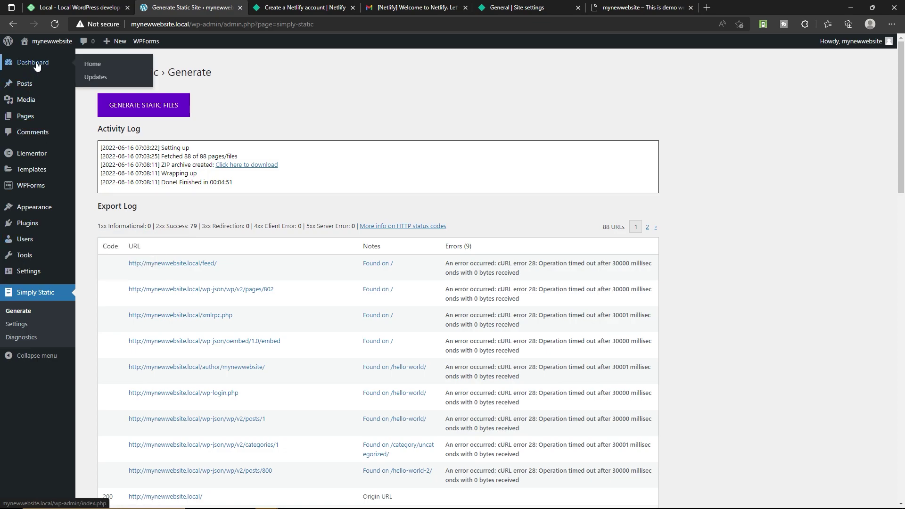
left_click(639, 8)
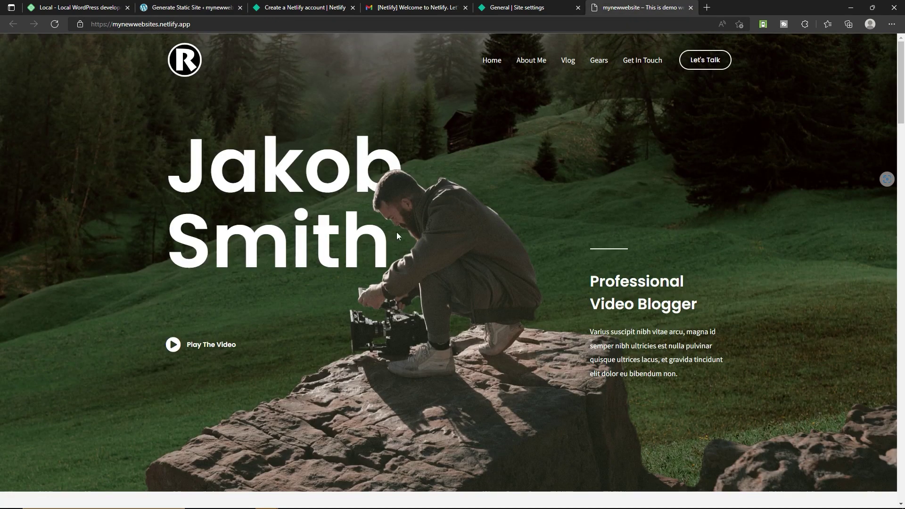
left_click(209, 7)
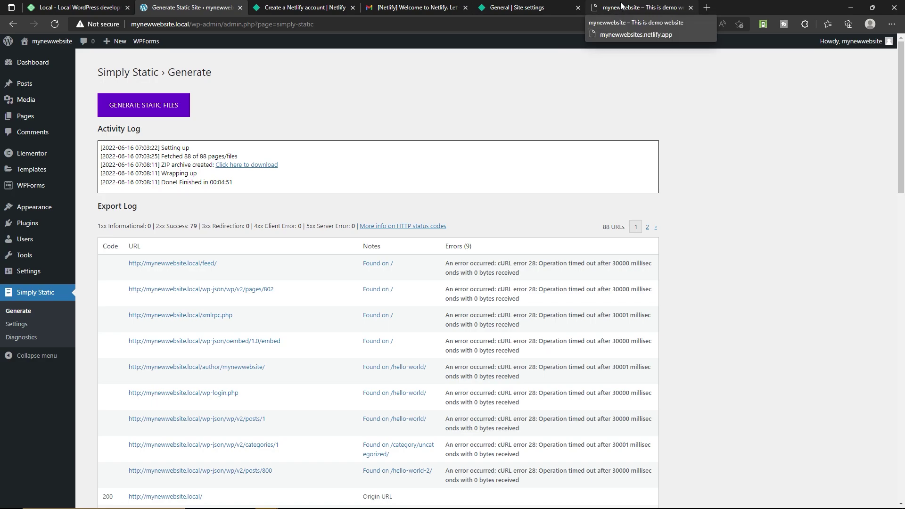
mouse_move(51, 68)
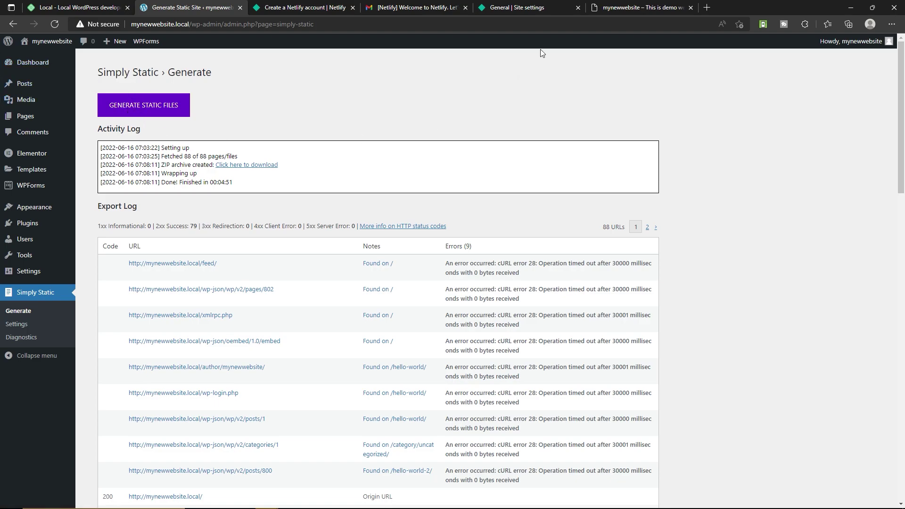
left_click(630, 9)
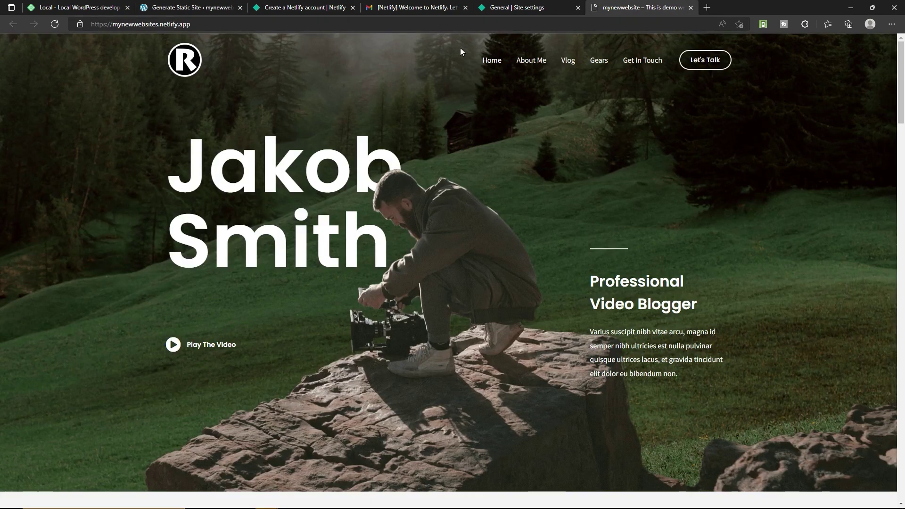
left_click(518, 8)
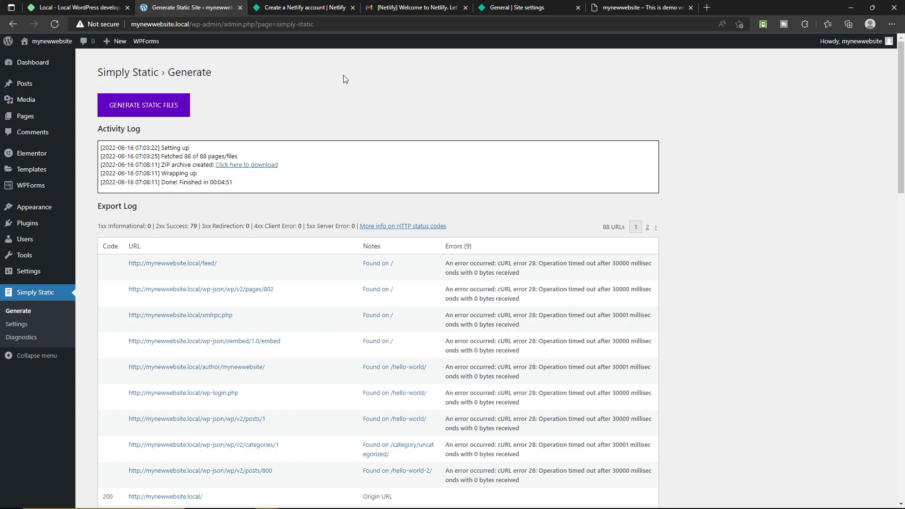
Open the local homepage from Visit Site in a new tab and launch Edit with Elementor.
mouse_move(42, 45)
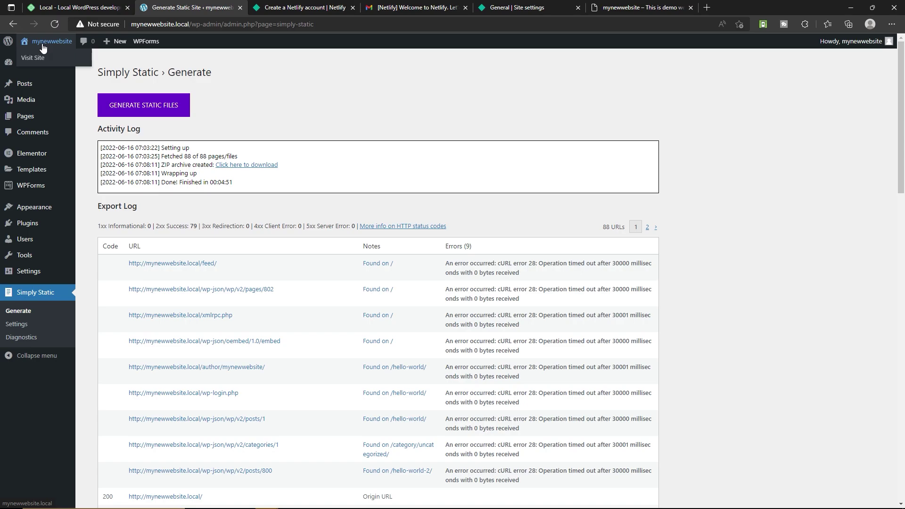
middle_click(33, 58)
left_click(296, 12)
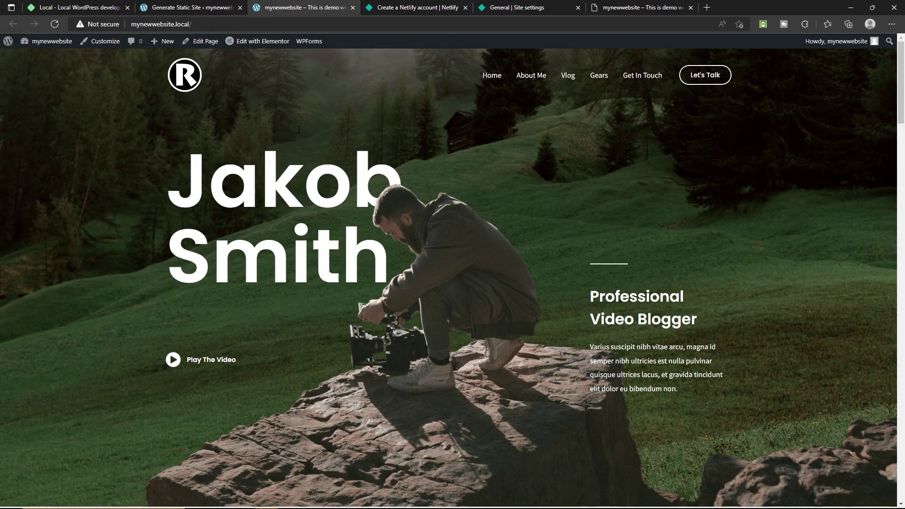
scroll(299, 129, "down", 20)
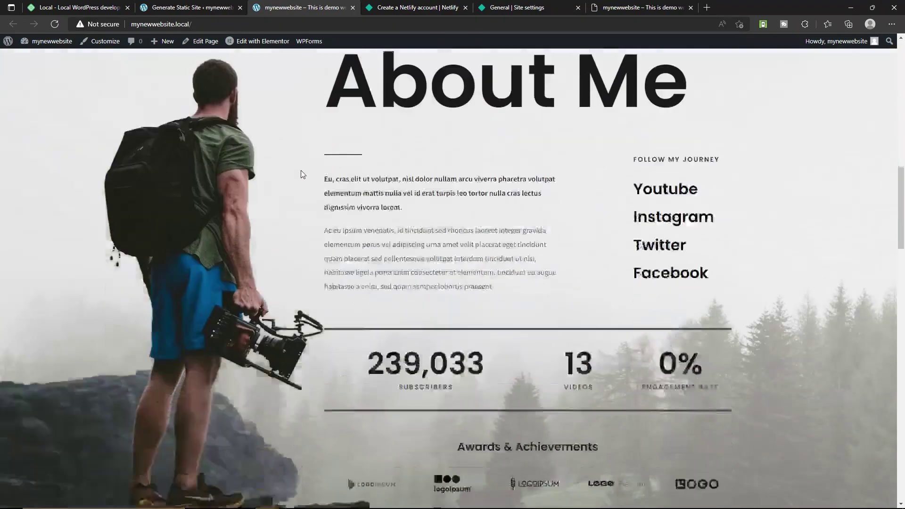
scroll(431, 290, "up", 20)
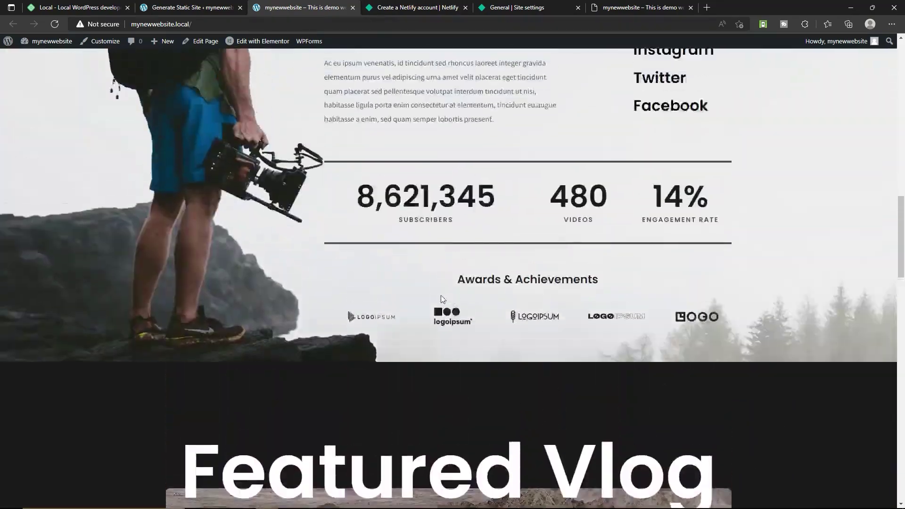
scroll(442, 298, "up", 1)
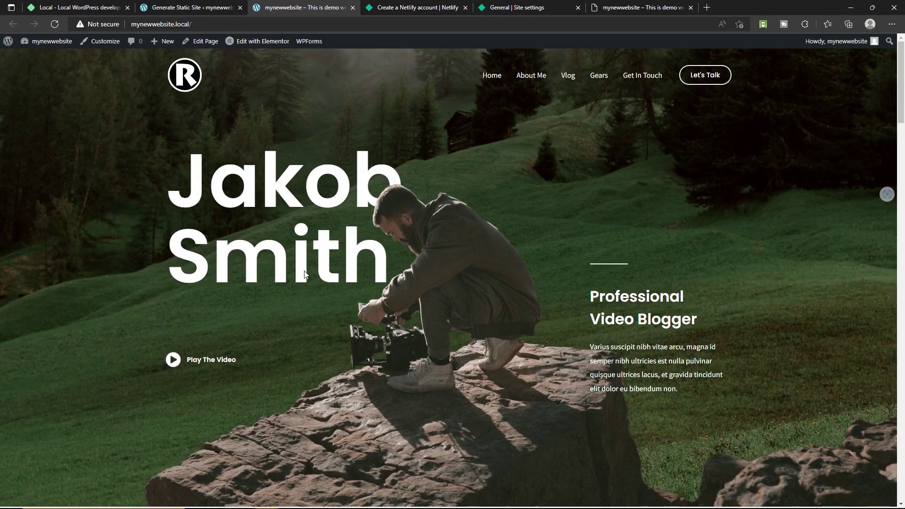
mouse_move(253, 47)
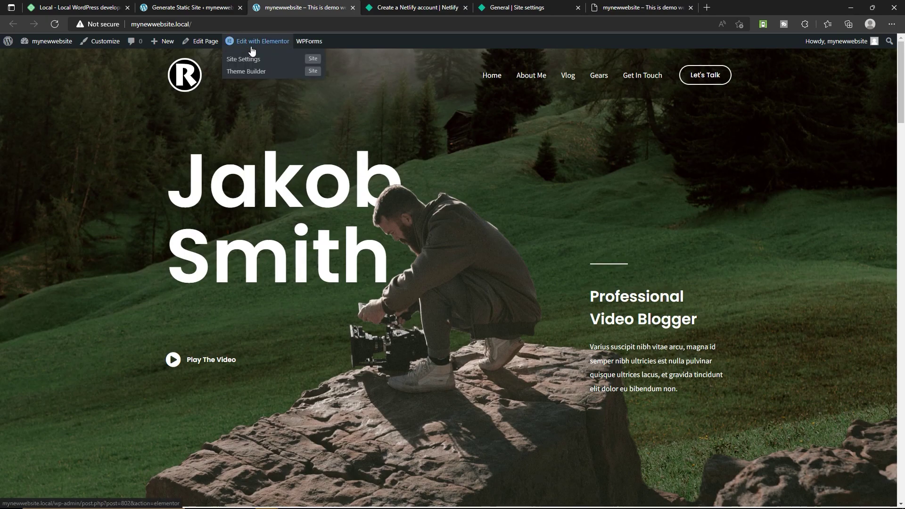
left_click(262, 43)
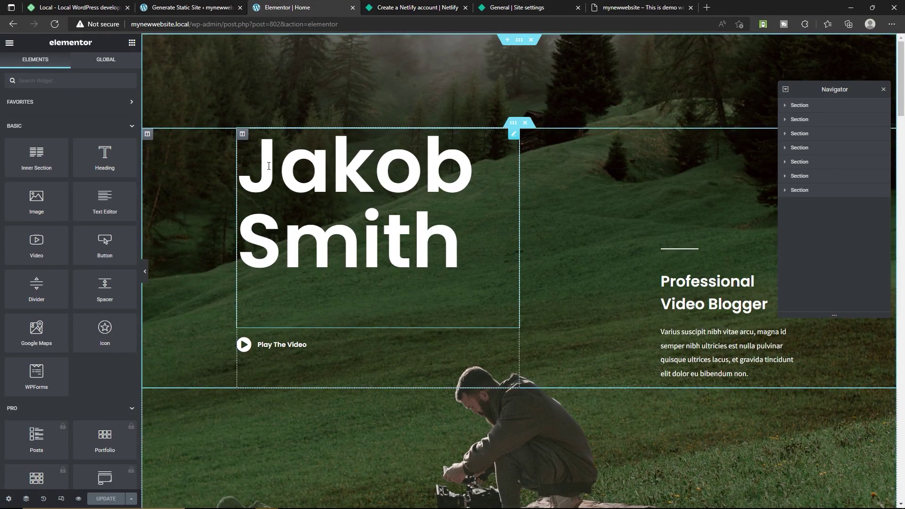
Paste the owner's name into the hero heading and edit the subtitle to Best Video Blogger.
left_click(459, 251)
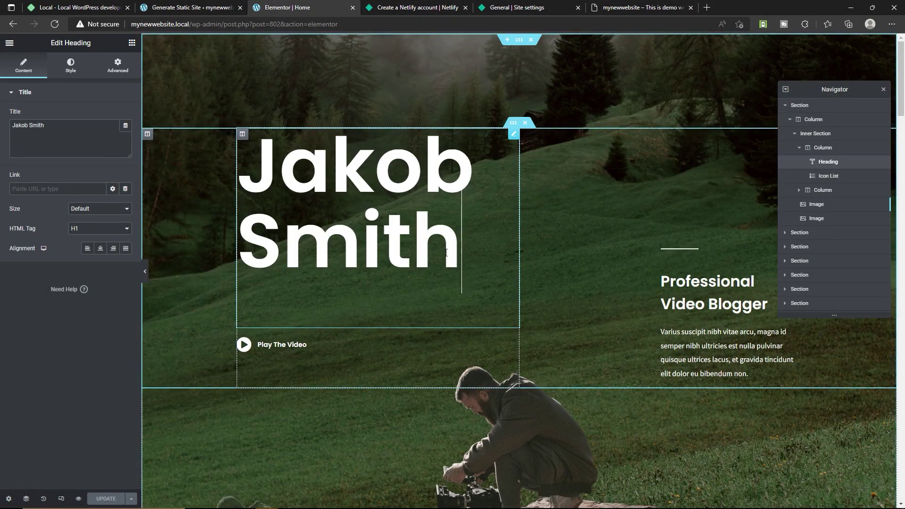
left_click_drag(461, 264, 238, 183)
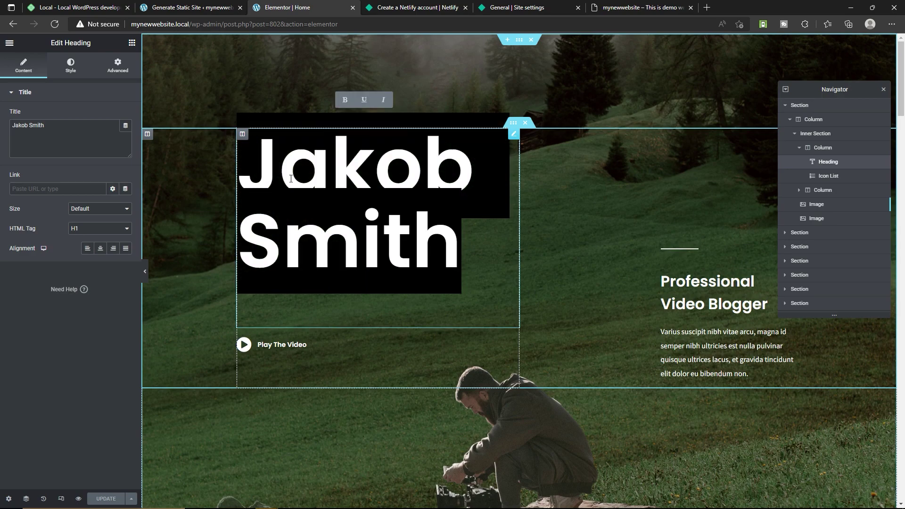
type("Rana Singh")
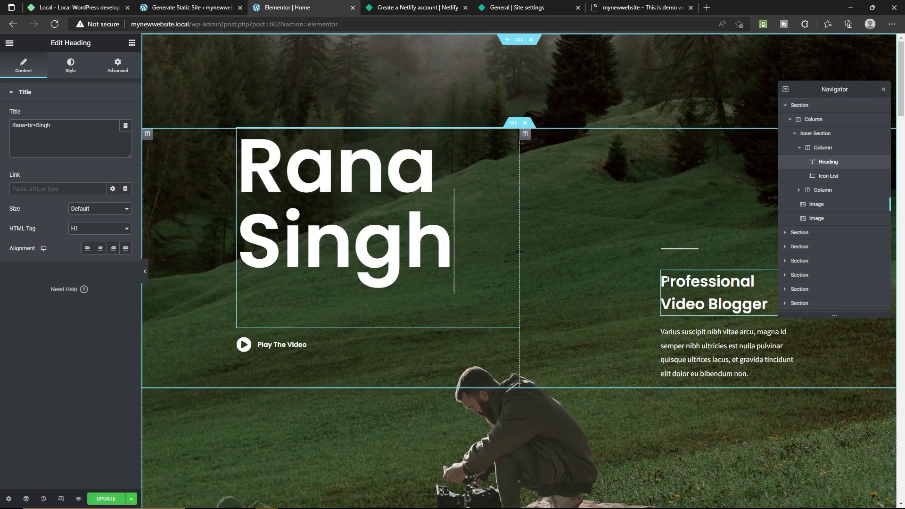
left_click(666, 279)
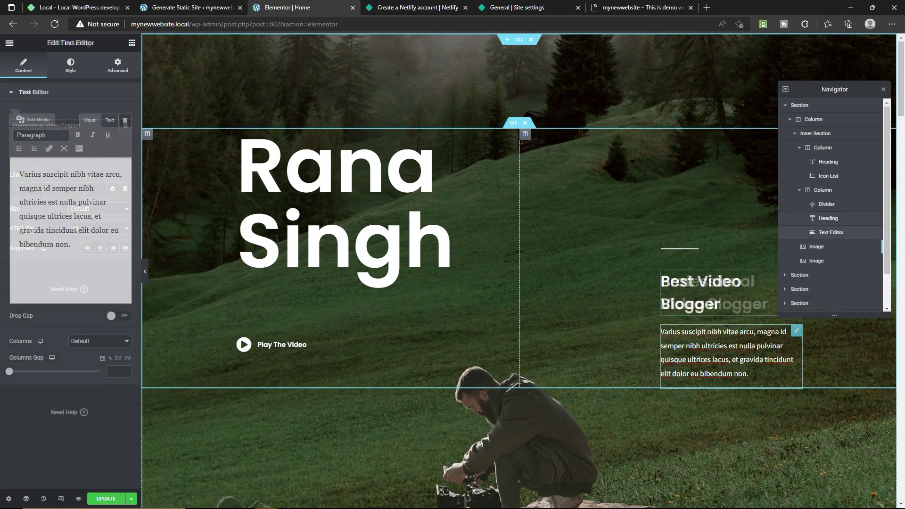
left_click_drag(755, 374, 665, 331)
left_click(664, 331)
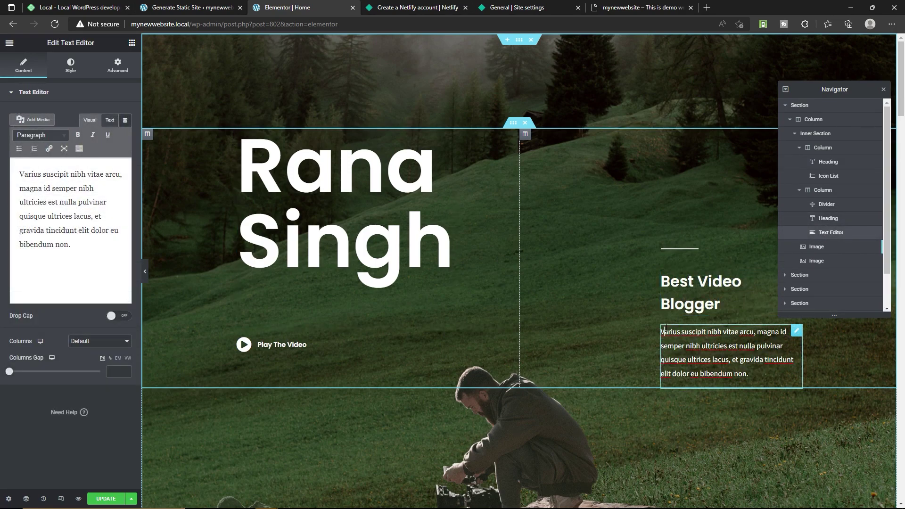
Select the Wild, Adventure, Outdoor, Beard and Muscle keyword headings in turn.
scroll(432, 328, "down", 10)
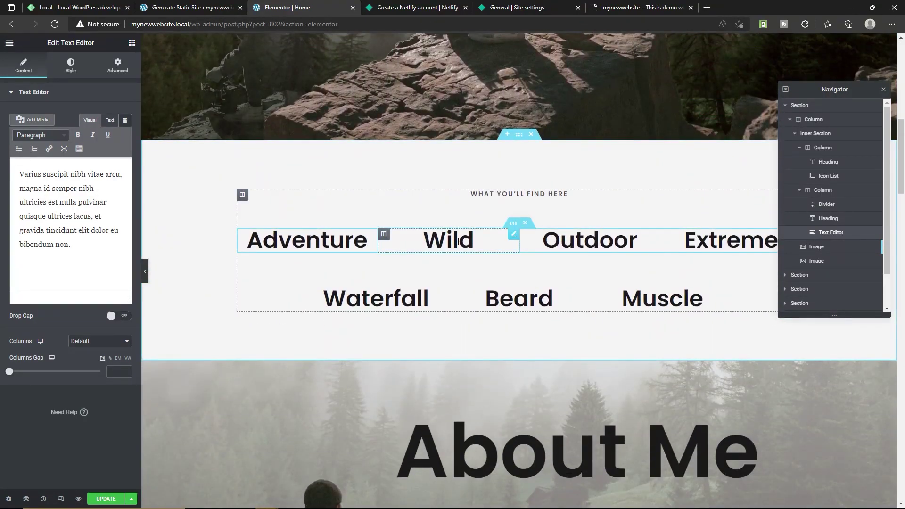
left_click(458, 242)
left_click(364, 240)
left_click(566, 241)
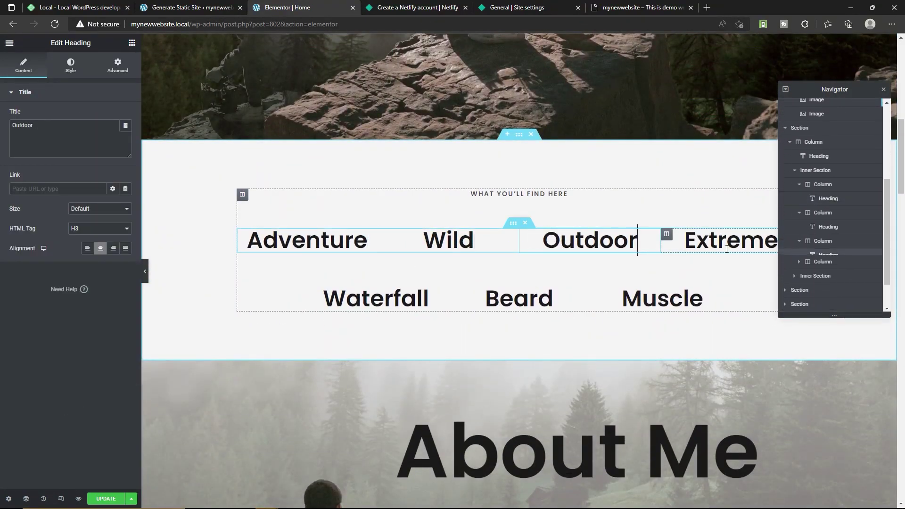
left_click(518, 298)
left_click(662, 299)
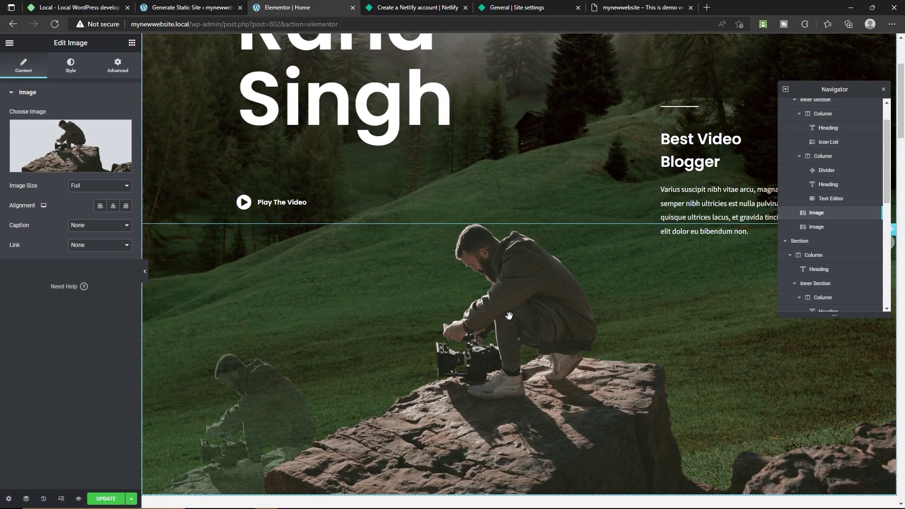
Open the hero image's media picker, then close it without changing the image.
mouse_move(69, 147)
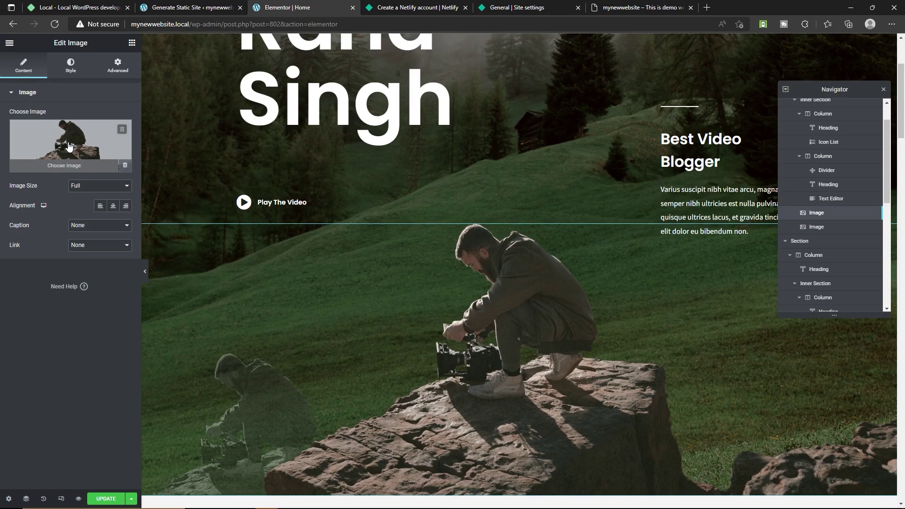
left_click(64, 170)
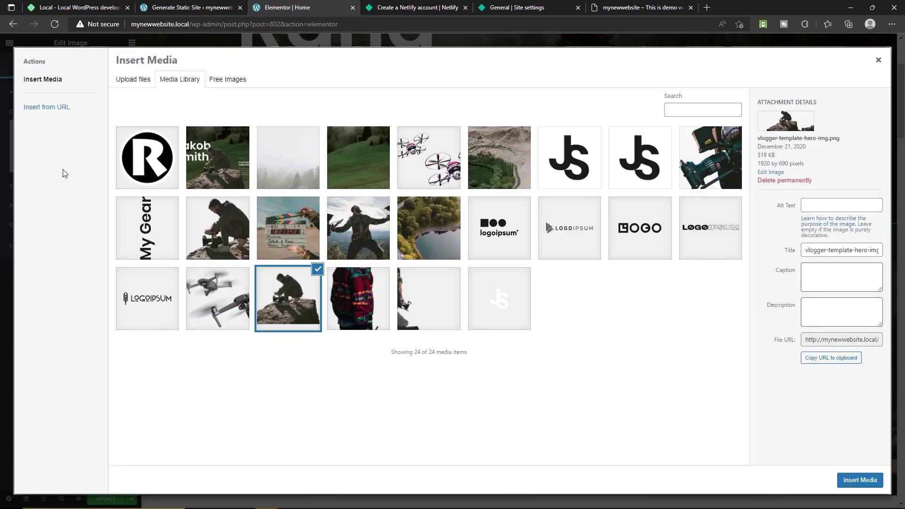
left_click(141, 81)
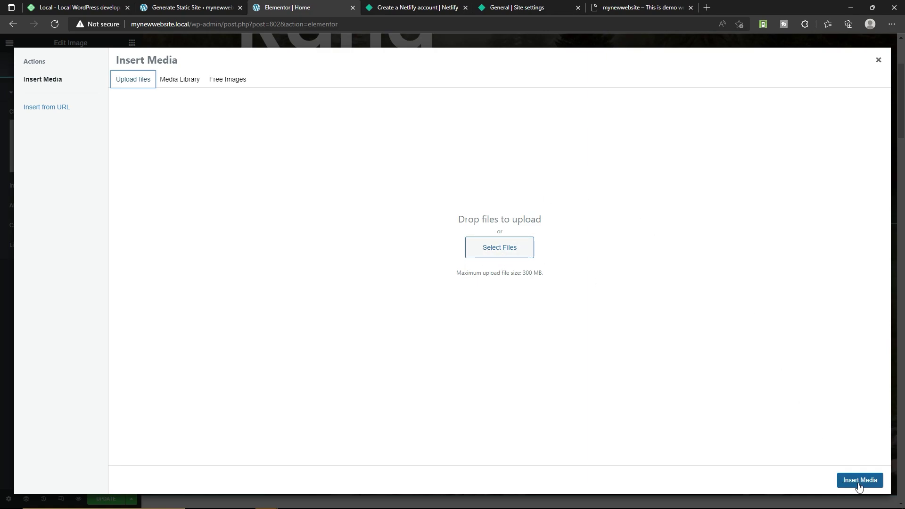
left_click(878, 59)
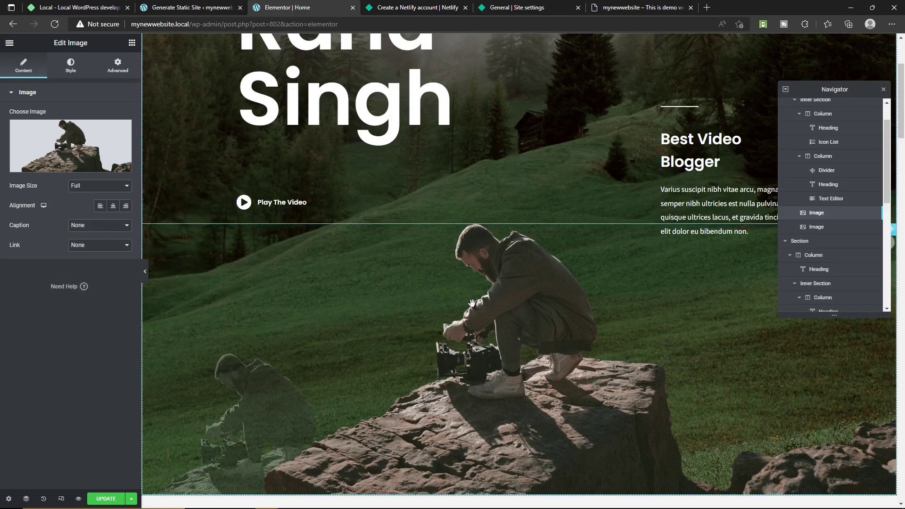
Inspect the About Me section's style and layout settings and select part of its heading text.
scroll(472, 303, "down", 10)
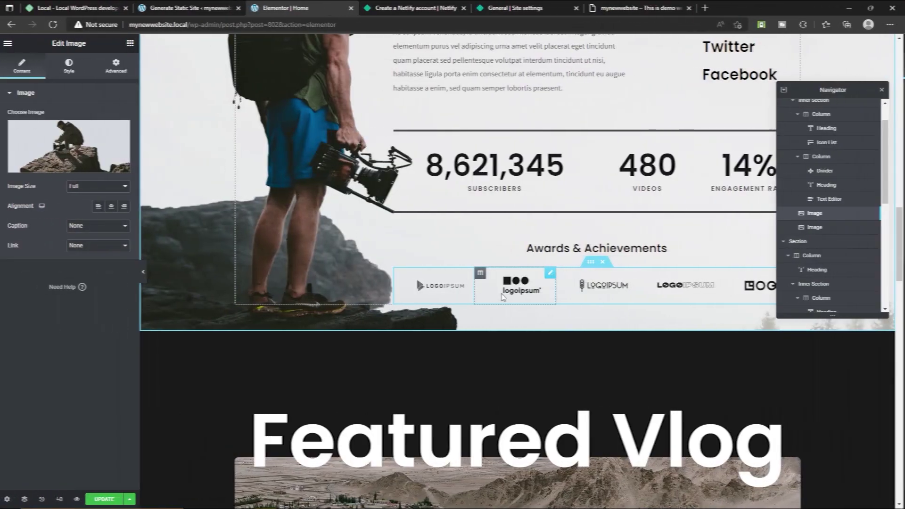
scroll(505, 292, "up", 4)
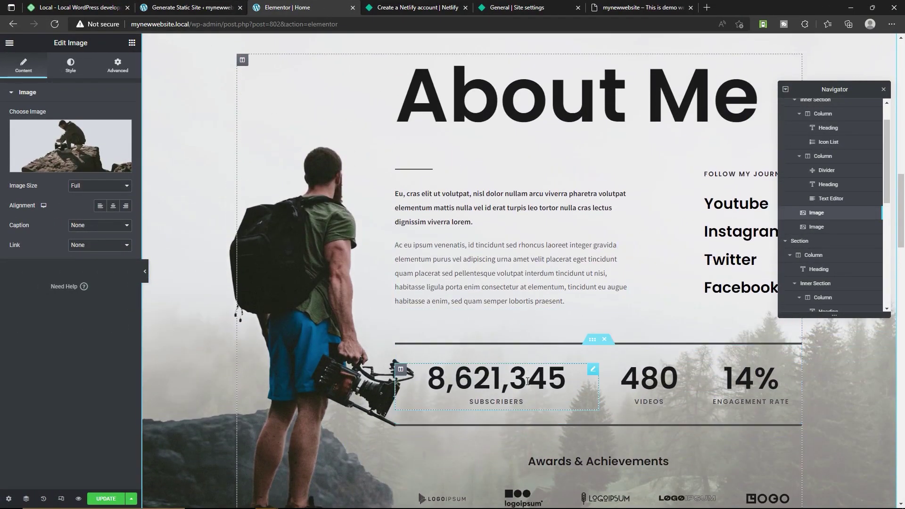
left_click(589, 341)
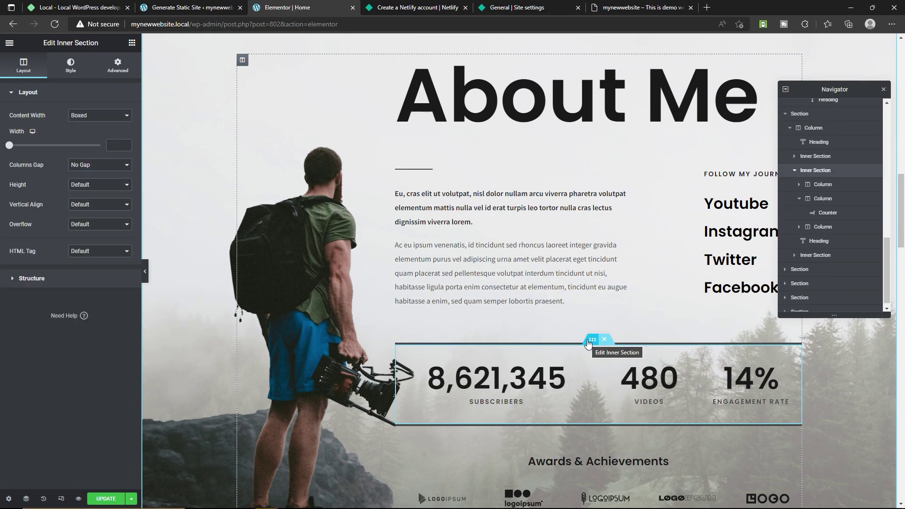
scroll(329, 95, "up", 4)
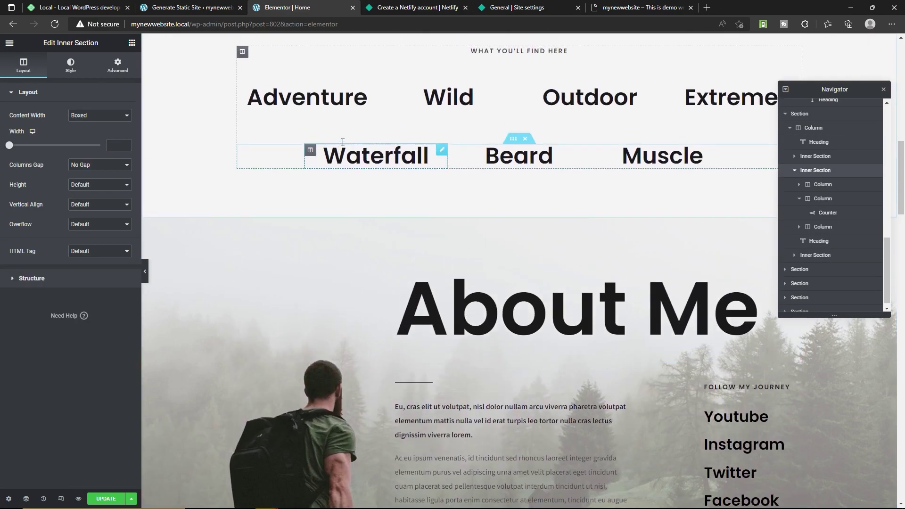
left_click(518, 215)
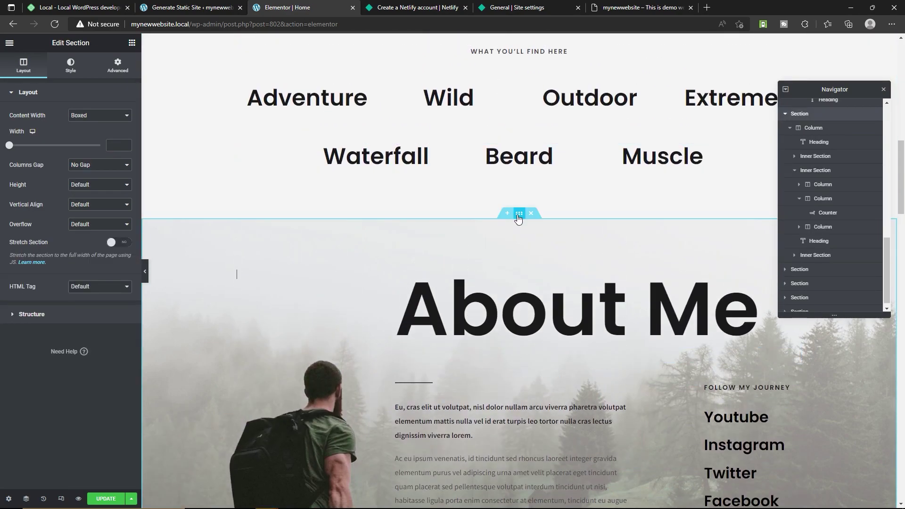
left_click(71, 65)
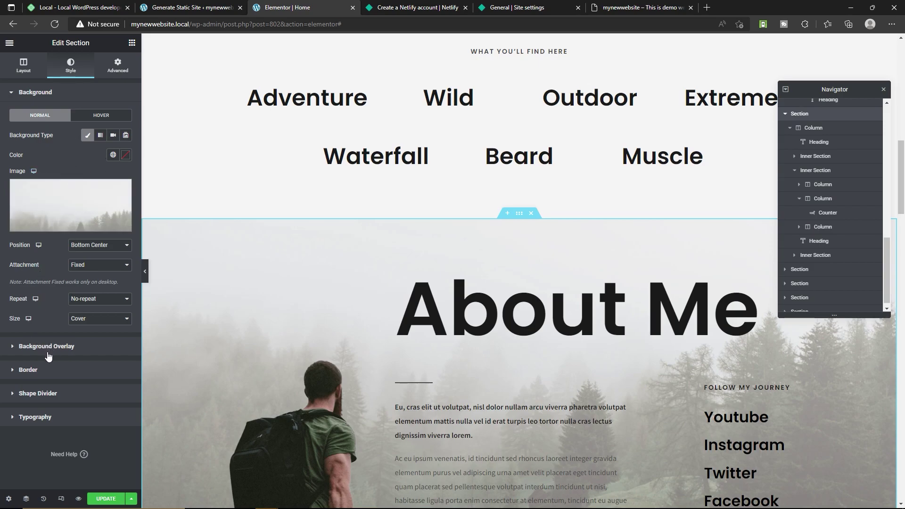
left_click(27, 71)
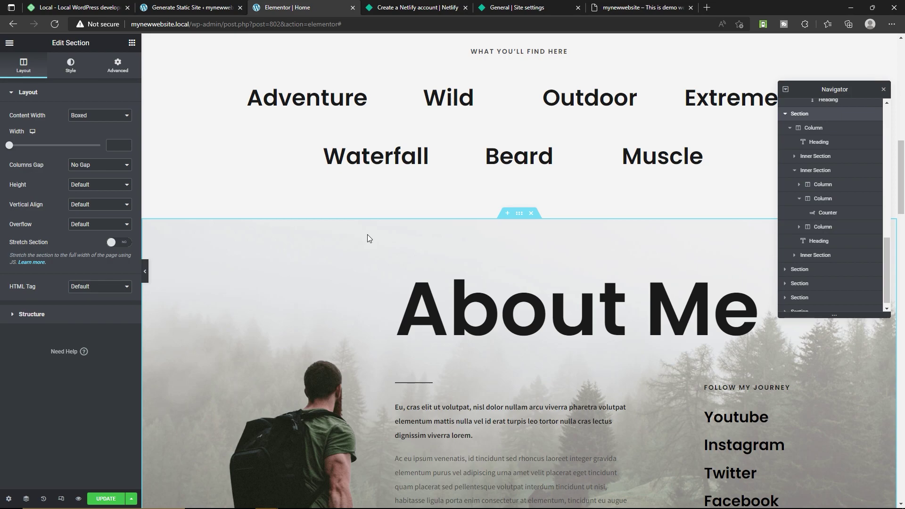
scroll(369, 238, "down", 5)
left_click(426, 106)
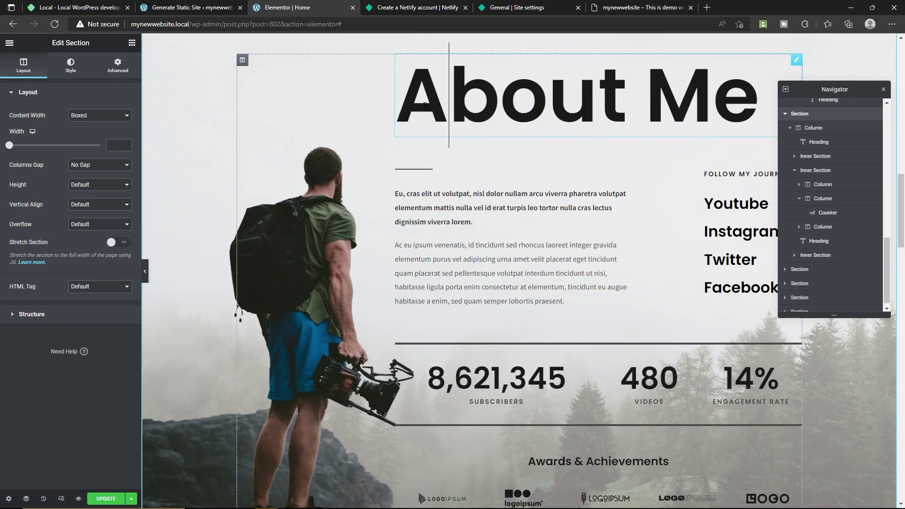
left_click_drag(754, 102, 449, 103)
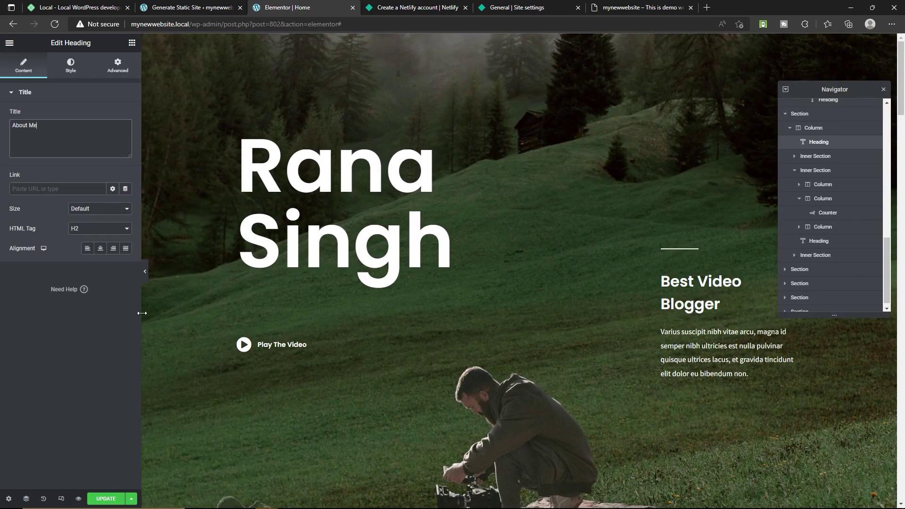
Save the page, exit Elementor to the dashboard, and open the live site.
left_click(106, 499)
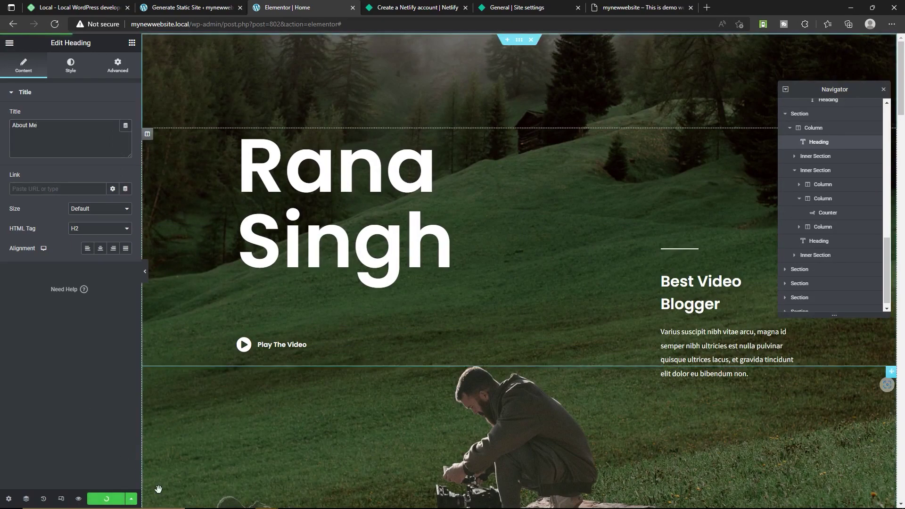
left_click(9, 42)
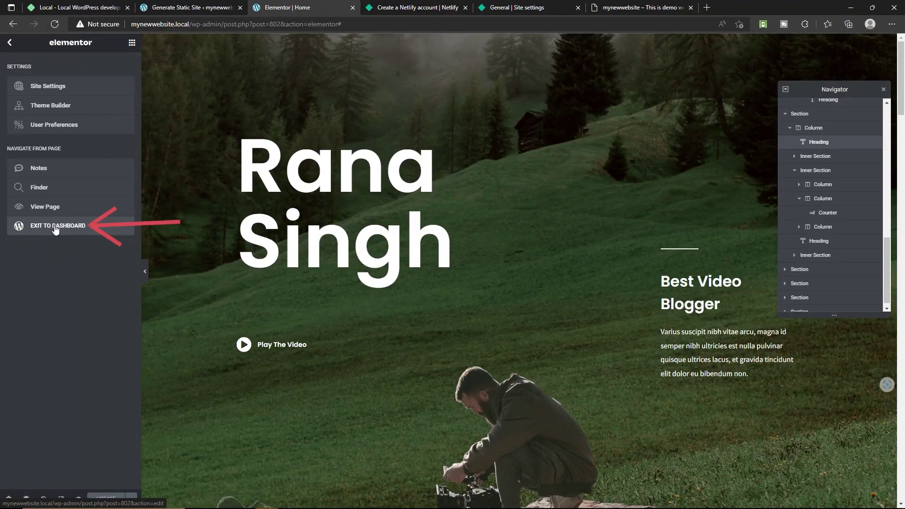
left_click(75, 227)
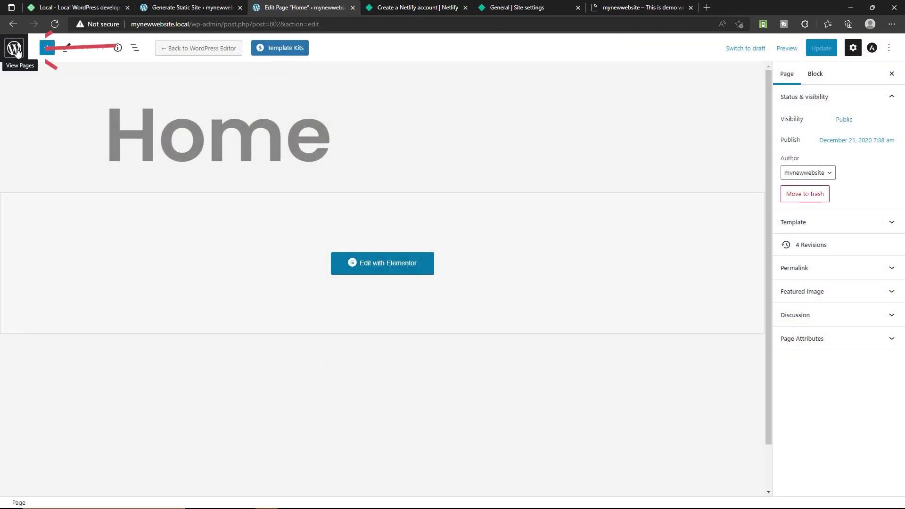
left_click(14, 47)
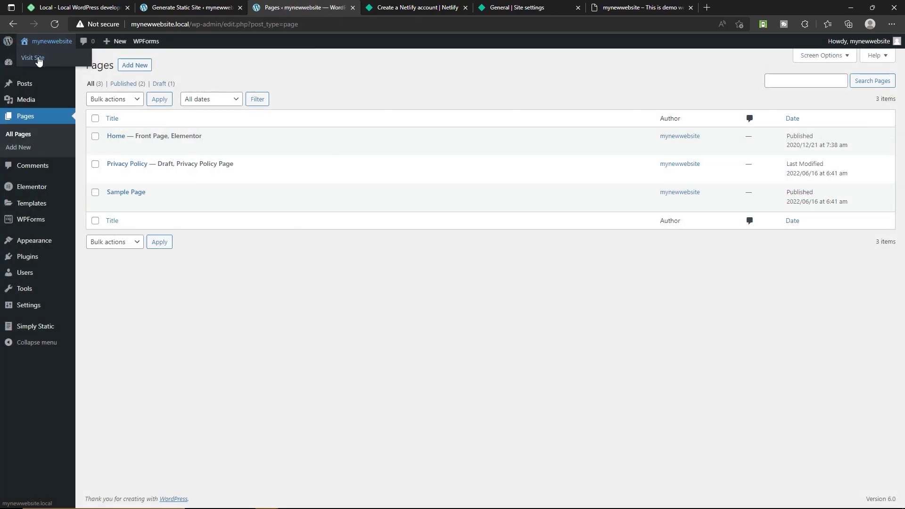
left_click(38, 58)
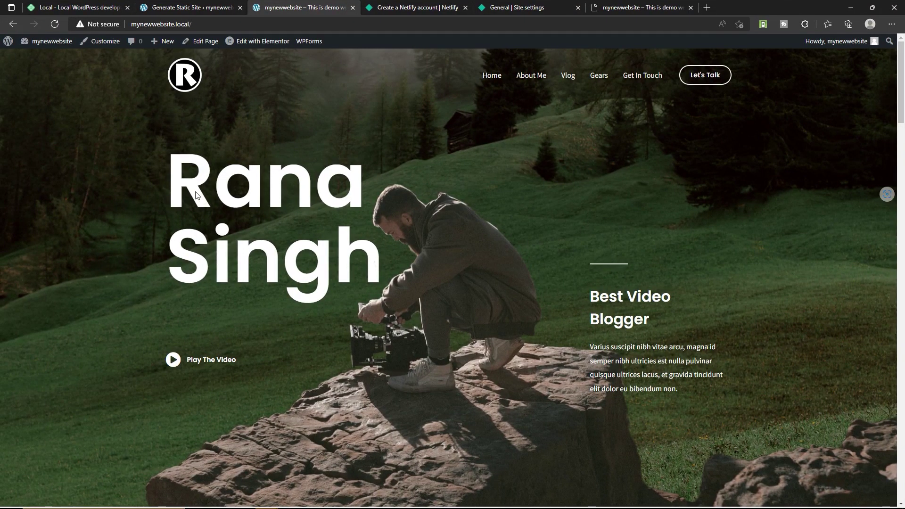
Check the Best Video Blogger heading on the live homepage and scroll through it.
left_click_drag(590, 290, 629, 321)
left_click(629, 322)
scroll(584, 294, "down", 12)
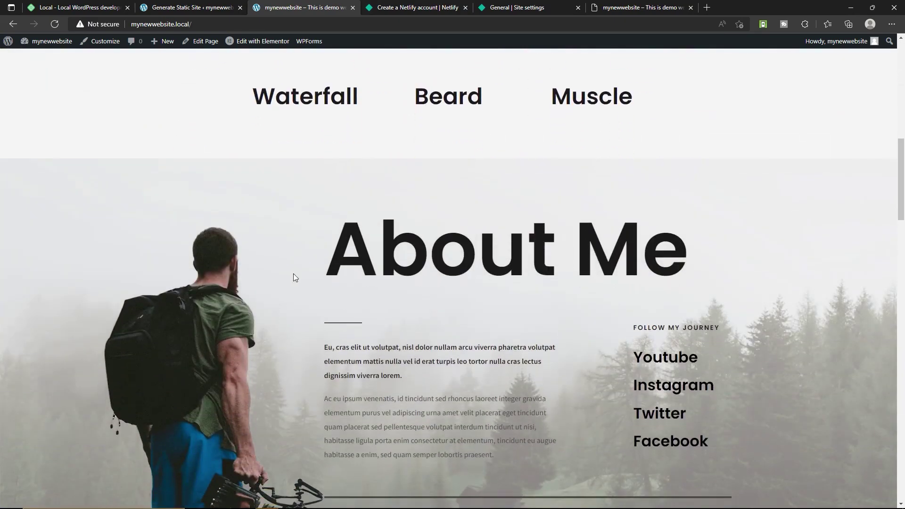
scroll(299, 273, "up", 12)
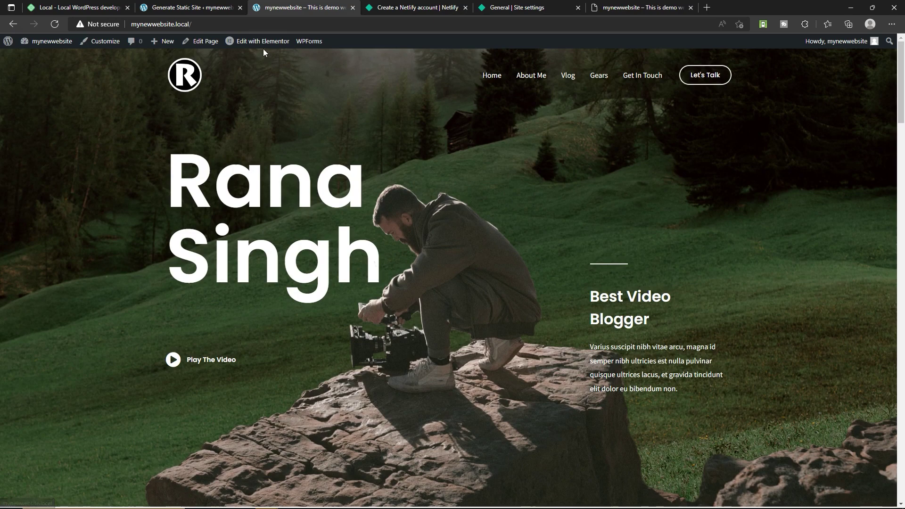
mouse_move(263, 50)
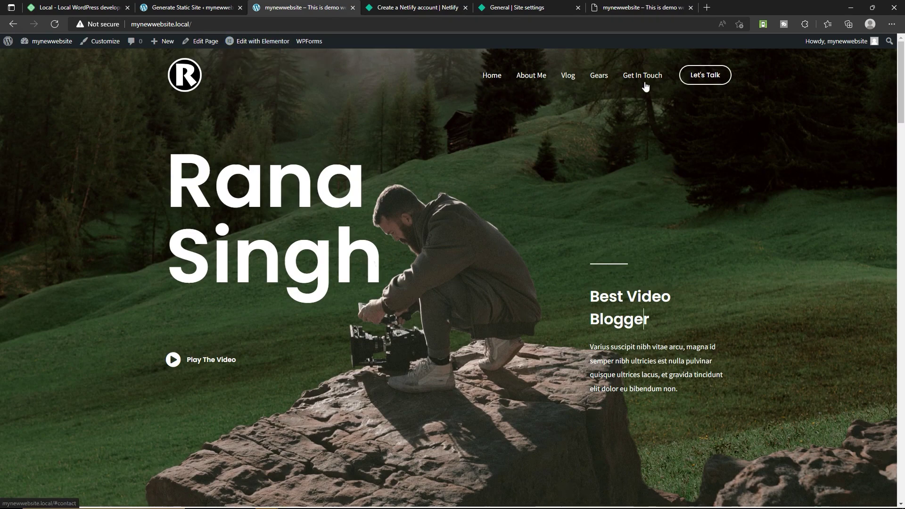
left_click(112, 49)
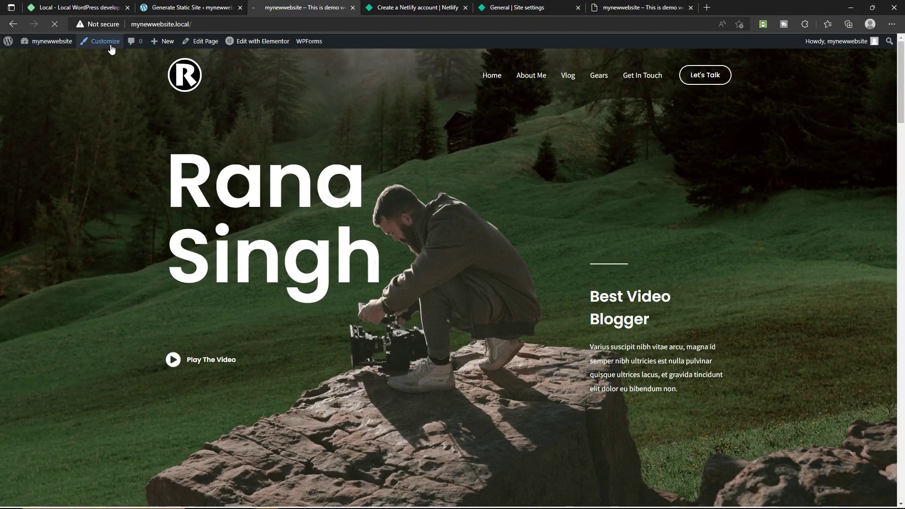
Add Sample Page from the Pages group to the Primary Menu.
left_click(126, 336)
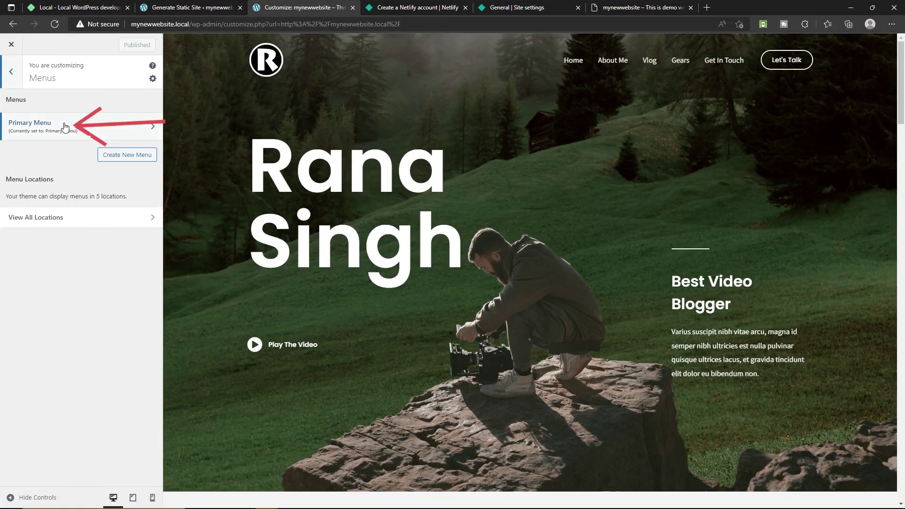
left_click(100, 126)
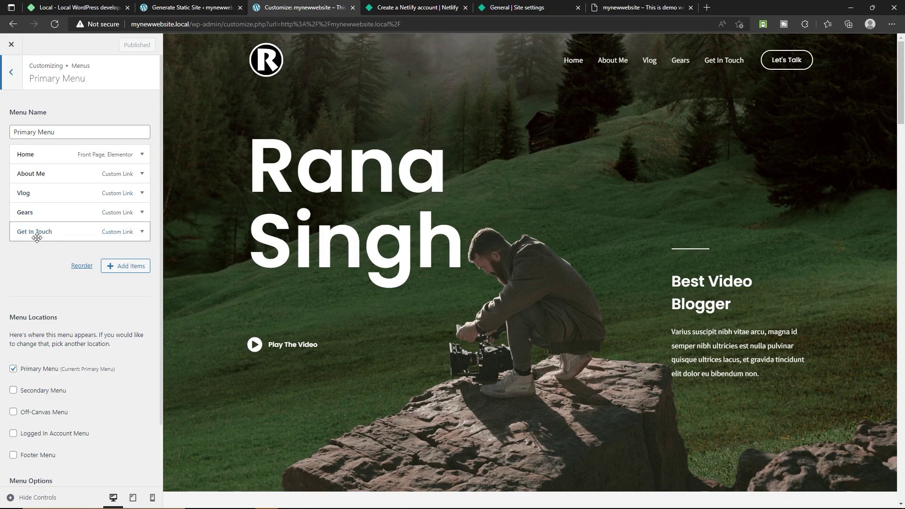
left_click(121, 271)
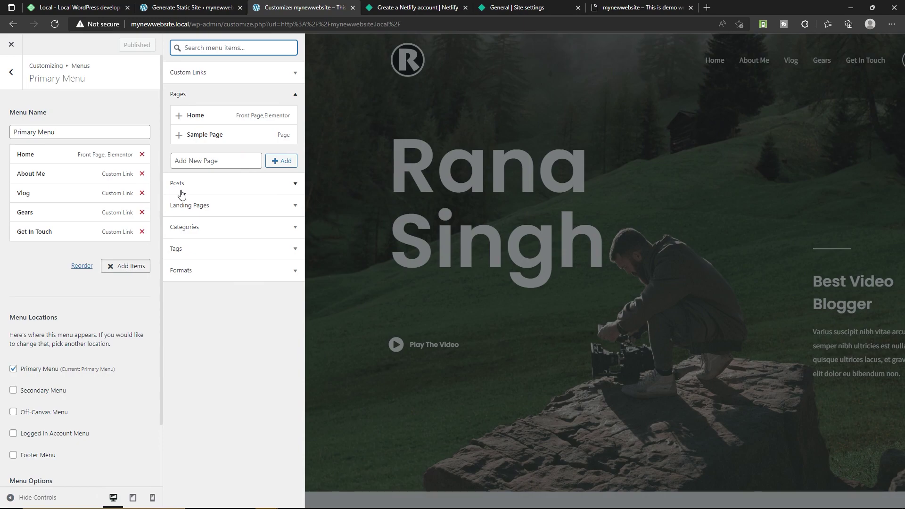
left_click(224, 237)
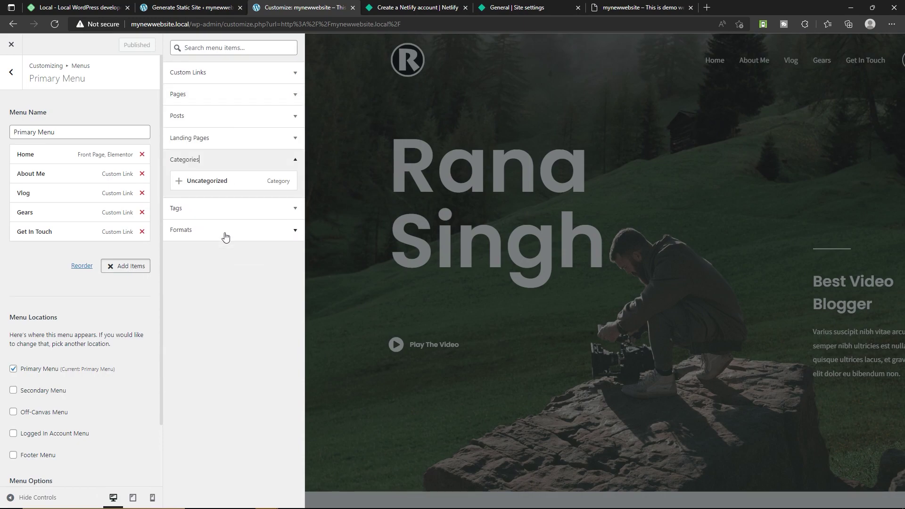
left_click(250, 144)
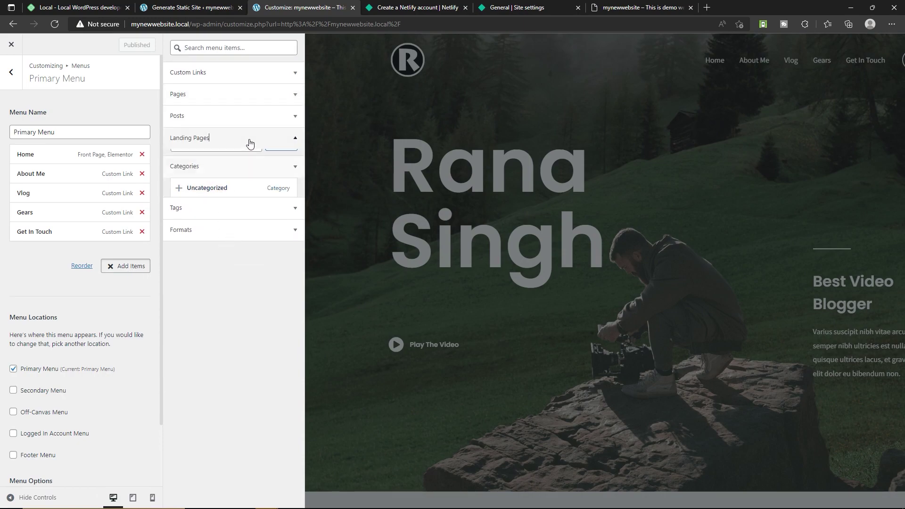
left_click(217, 118)
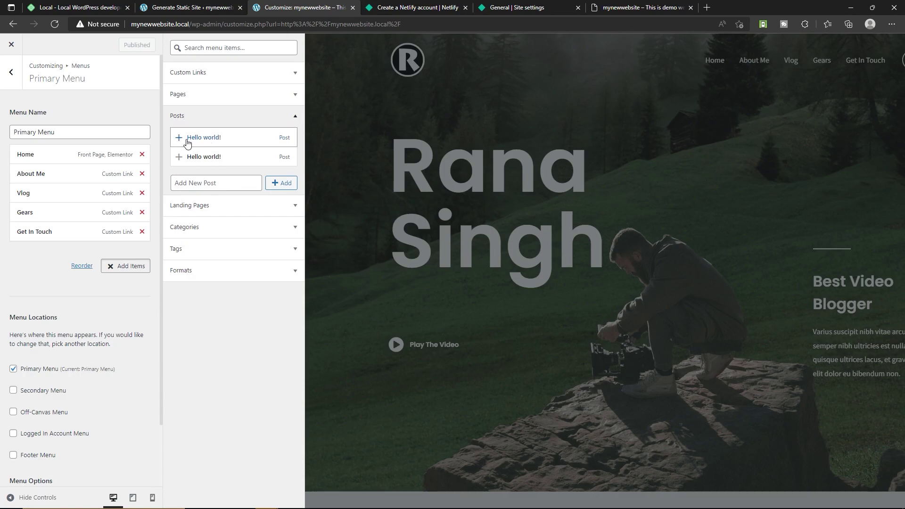
left_click(206, 96)
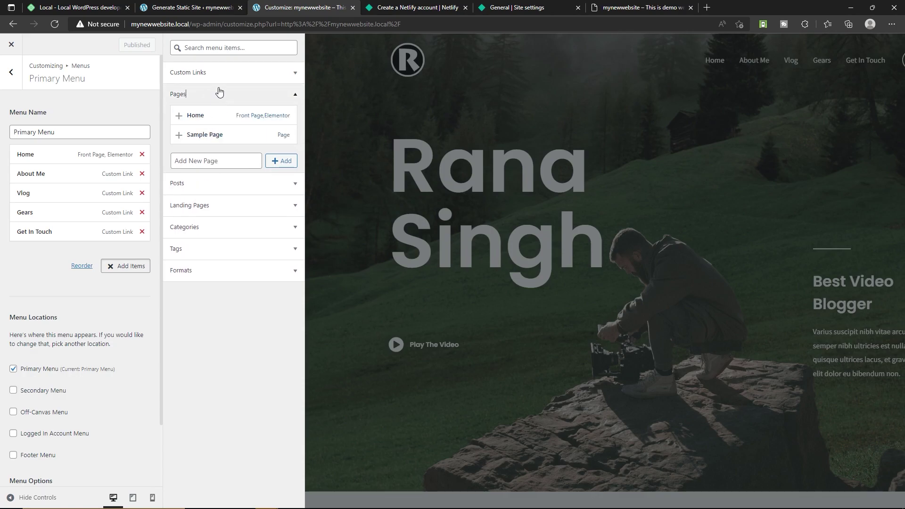
left_click(226, 96)
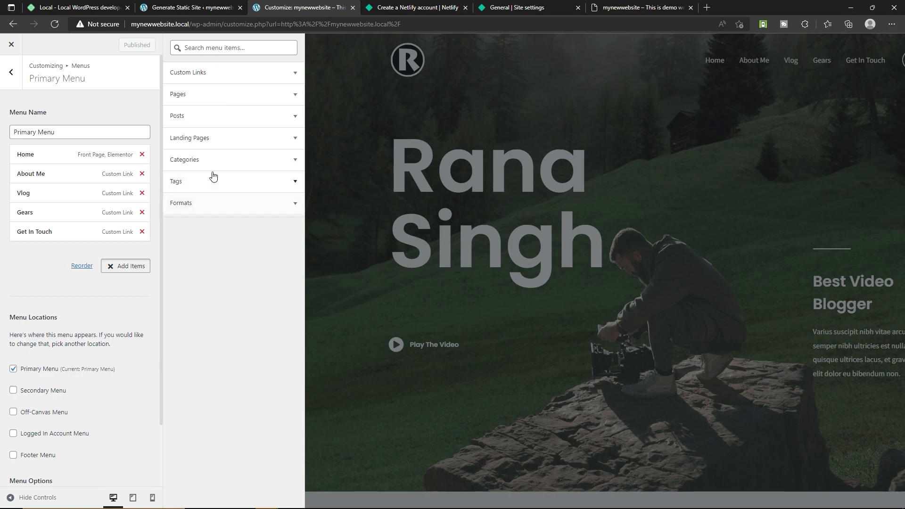
left_click(201, 93)
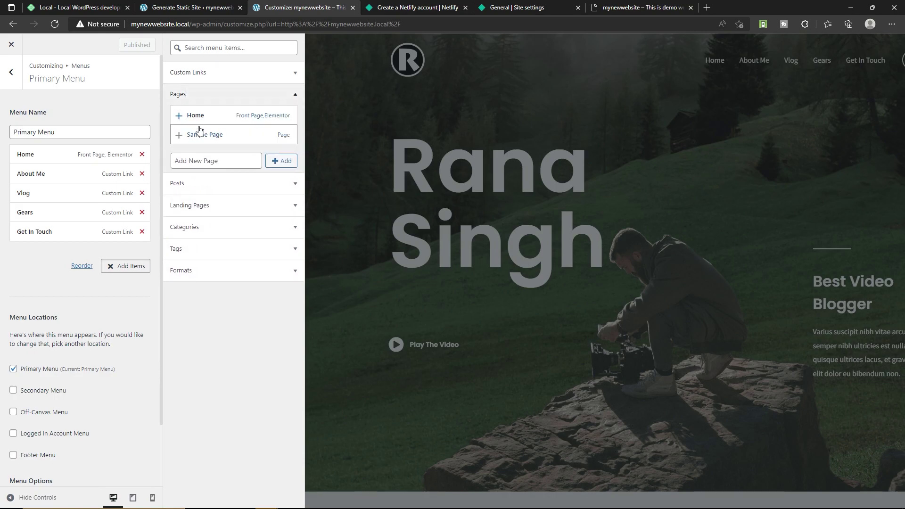
left_click(206, 136)
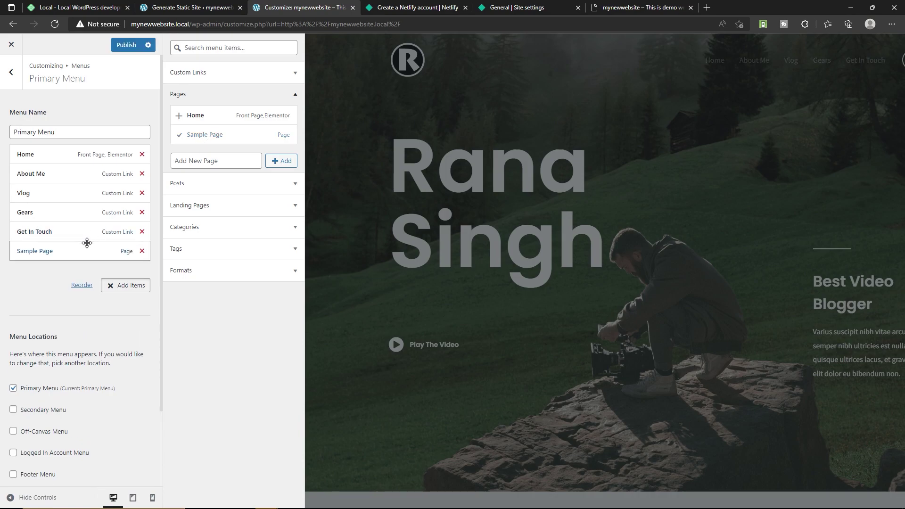
Keep Sample Page as a top-level item and publish the menu changes.
left_click(125, 285)
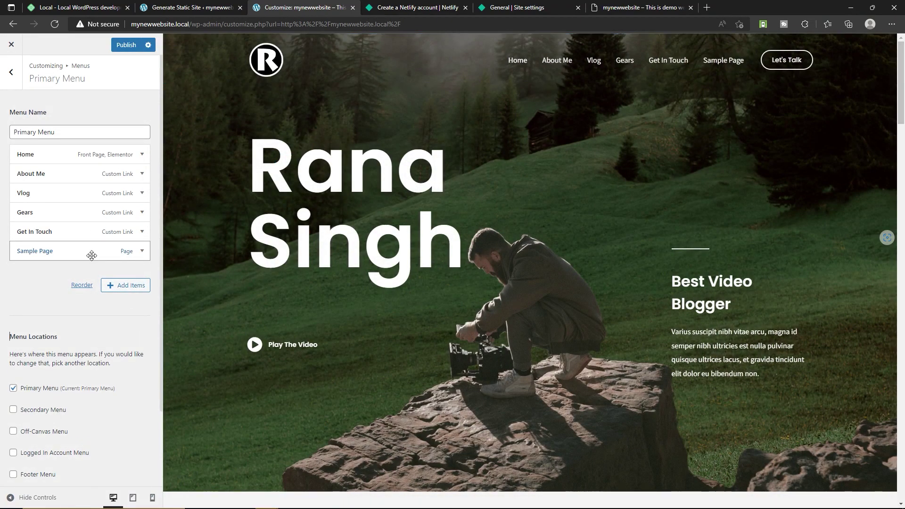
left_click_drag(28, 253, 54, 241)
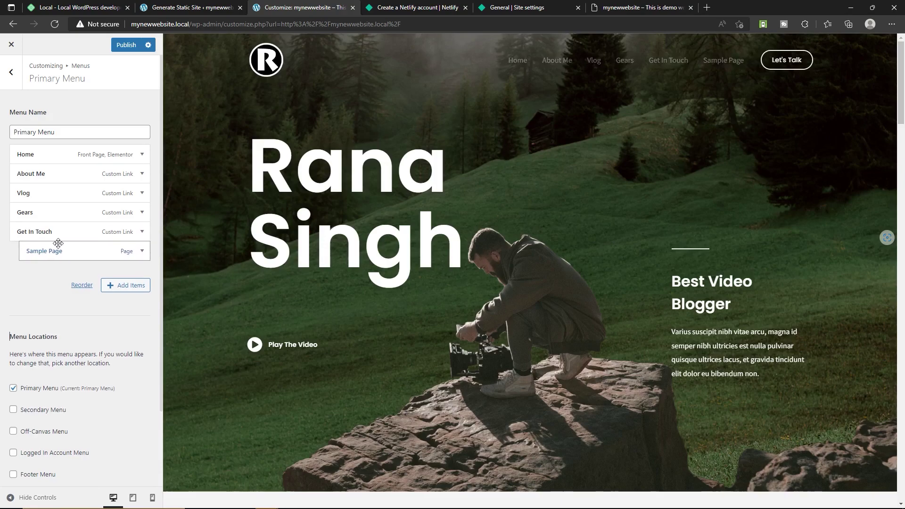
mouse_move(712, 60)
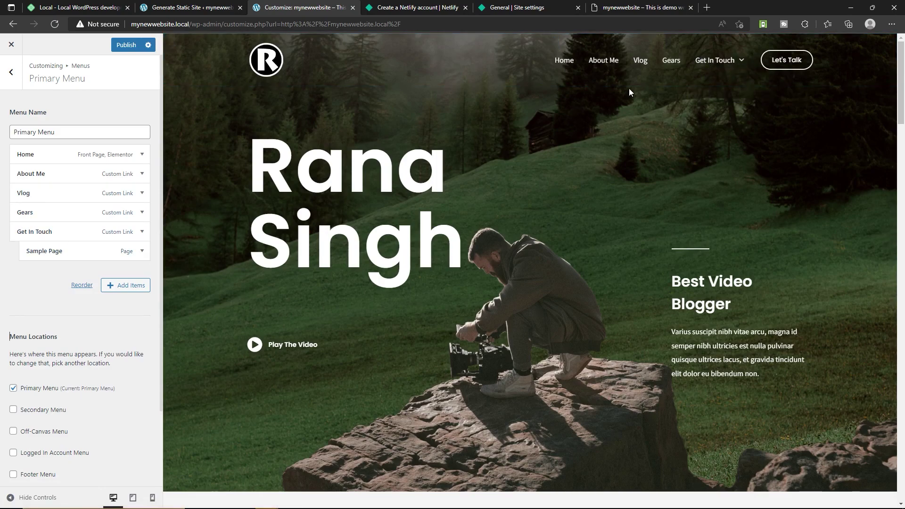
left_click_drag(51, 250, 38, 256)
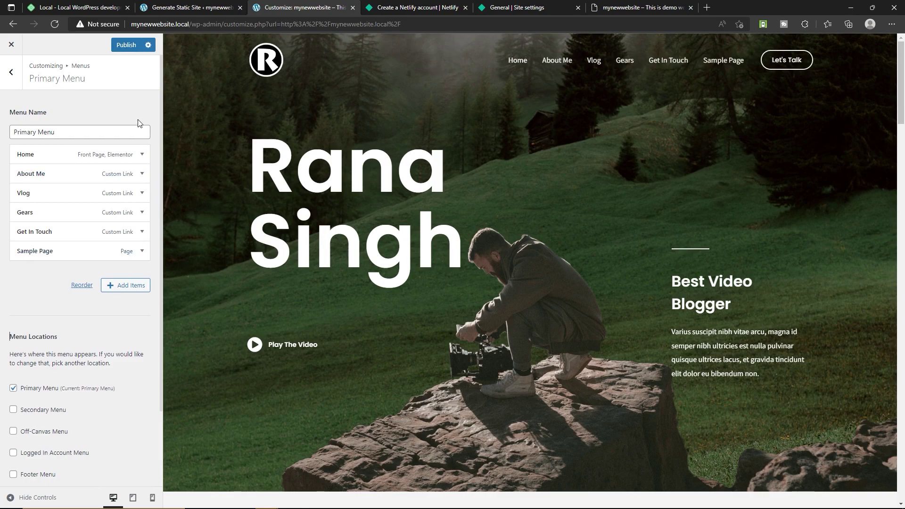
left_click(126, 45)
left_click(11, 44)
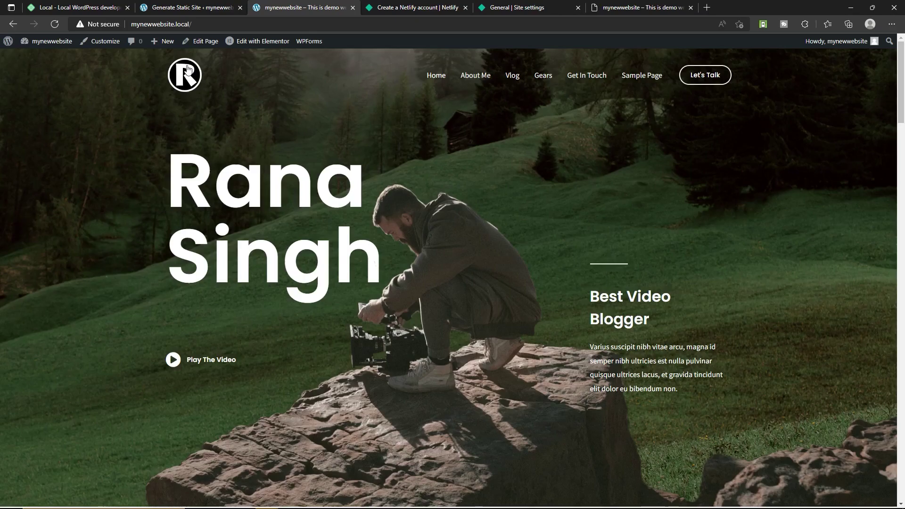
Run Generate Static Files in Simply Static and download the resulting ZIP.
left_click(185, 7)
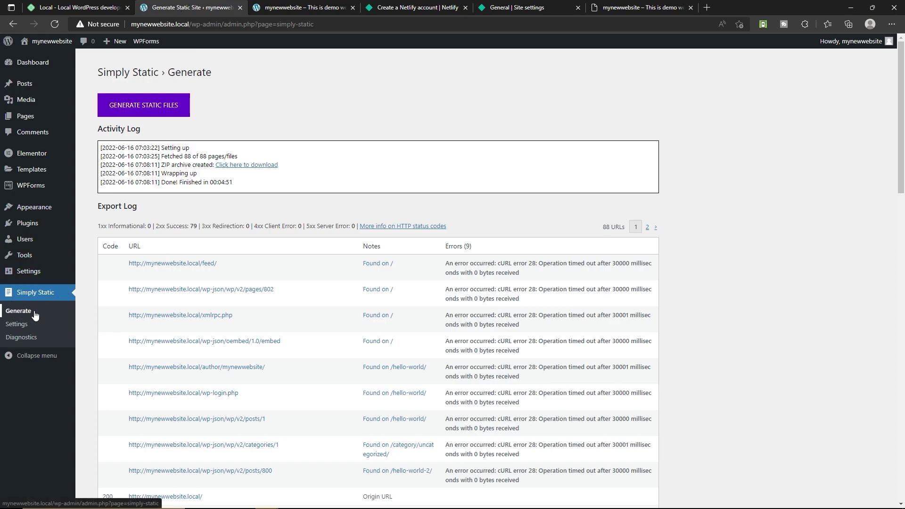
left_click(131, 109)
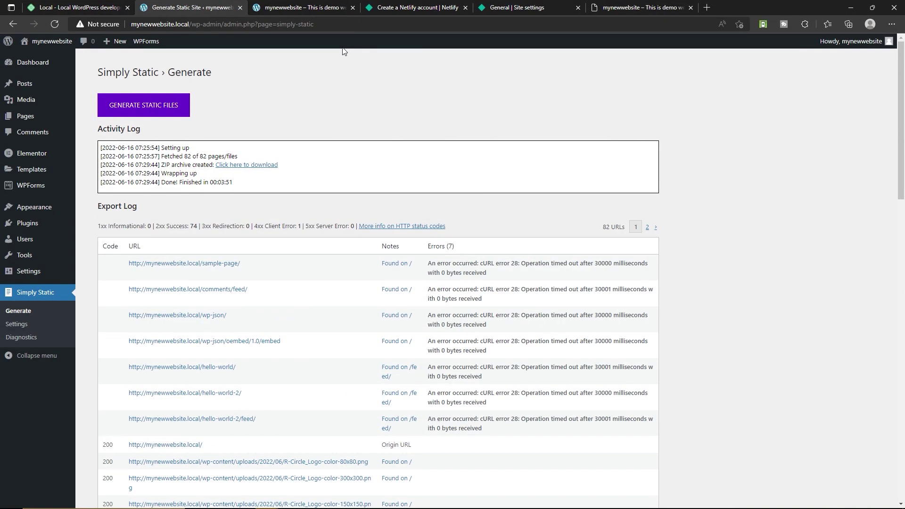
left_click(253, 167)
key("Escape")
Drag the new static-site ZIP onto Netlify's Deploys drop zone and check the resulting deploy.
left_click(519, 9)
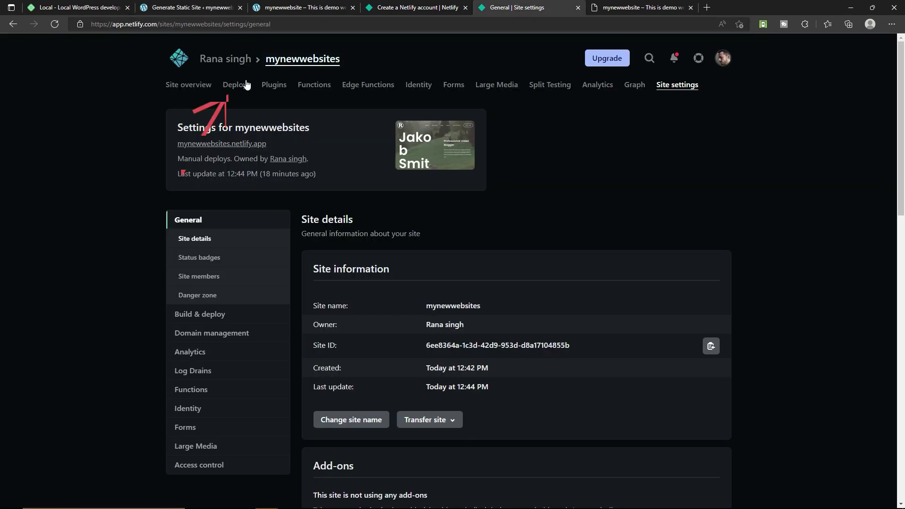
left_click(248, 84)
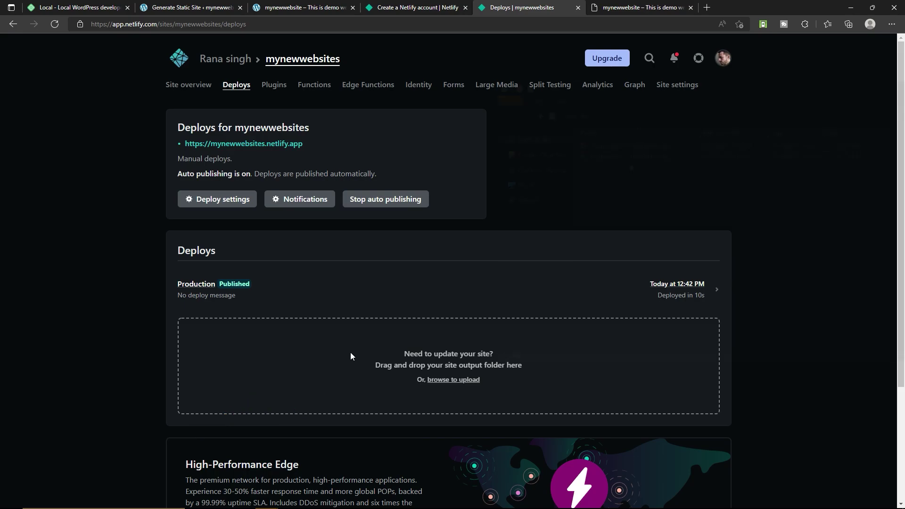
key("alt+Tab")
left_click_drag(632, 156, 358, 230)
scroll(344, 311, "down", 3)
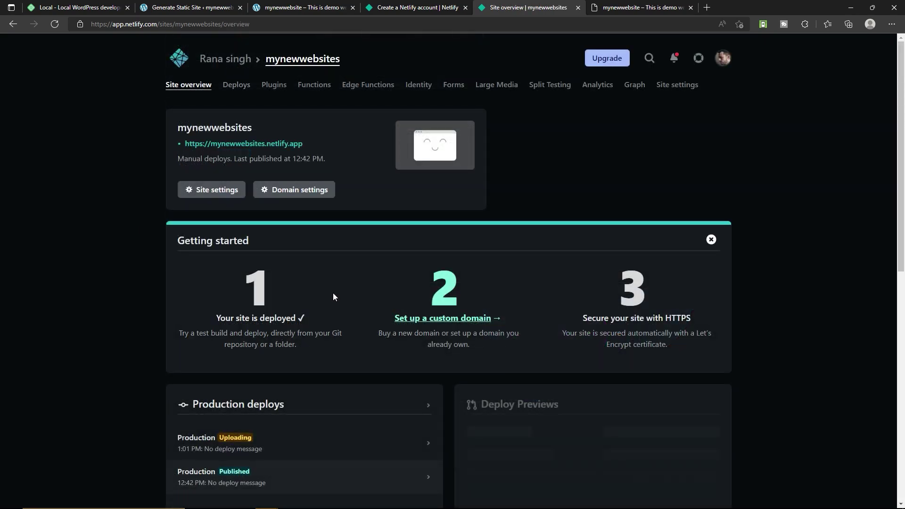
left_click(352, 444)
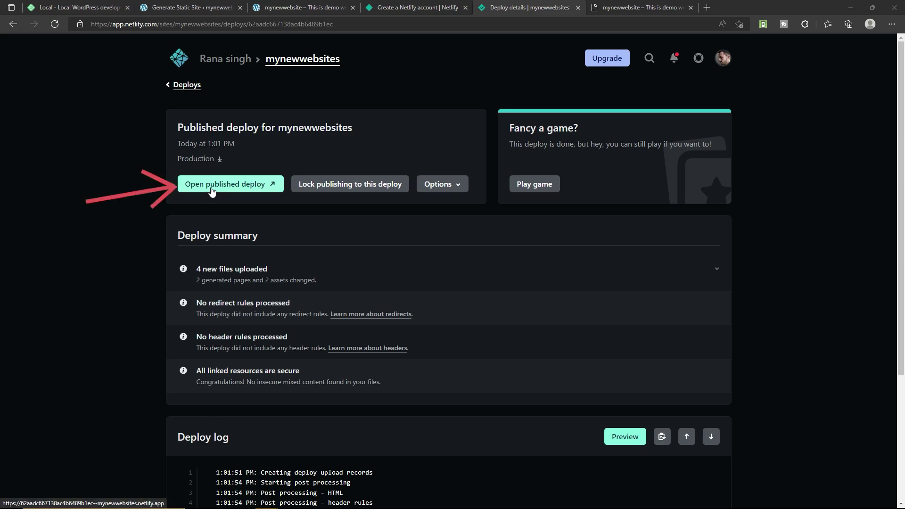
left_click(256, 189)
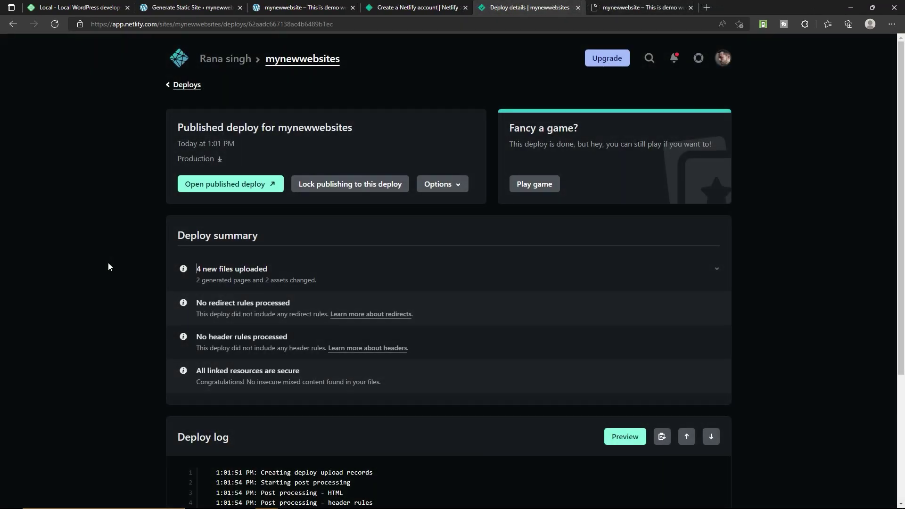
left_click(13, 25)
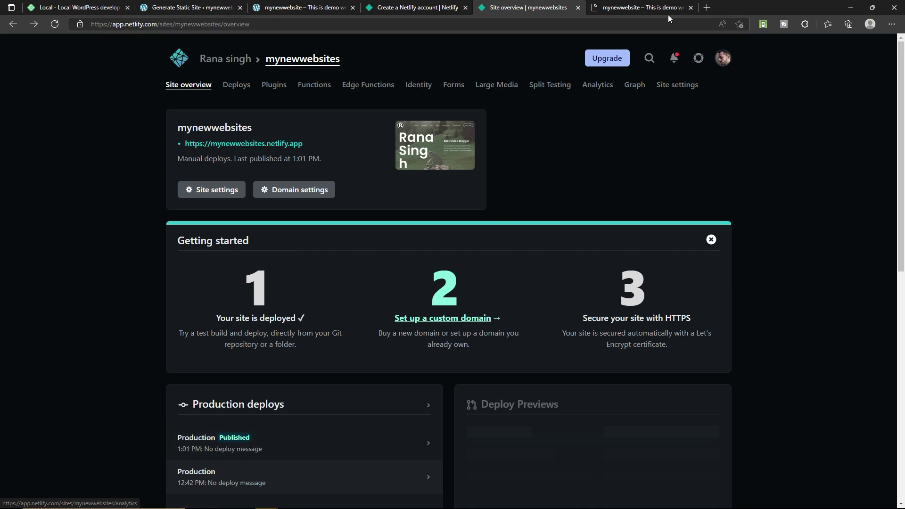
Reload mynewwebsites.netlify.app to show the updated homepage and check its site information.
left_click(645, 5)
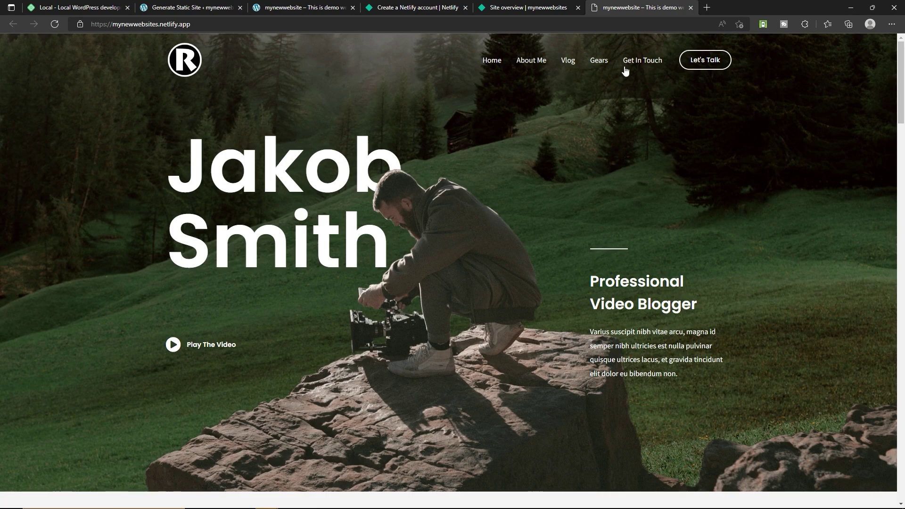
left_click(54, 26)
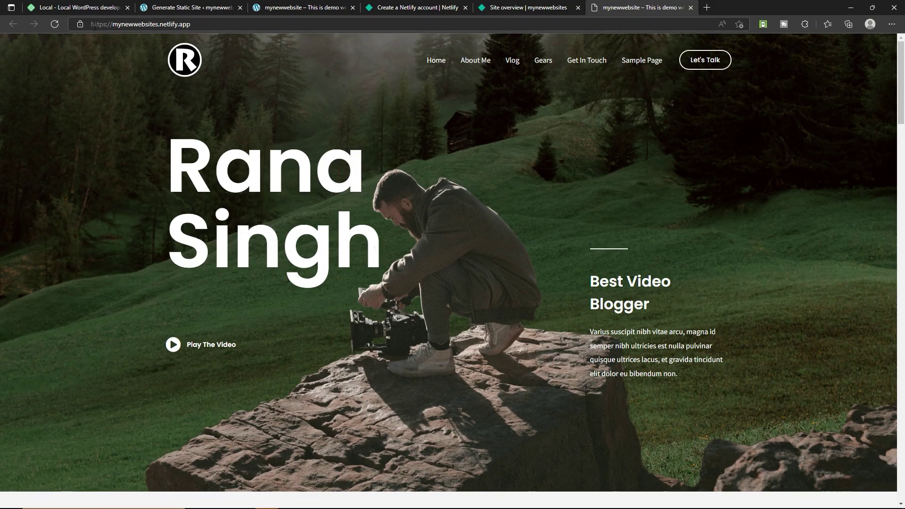
left_click(80, 26)
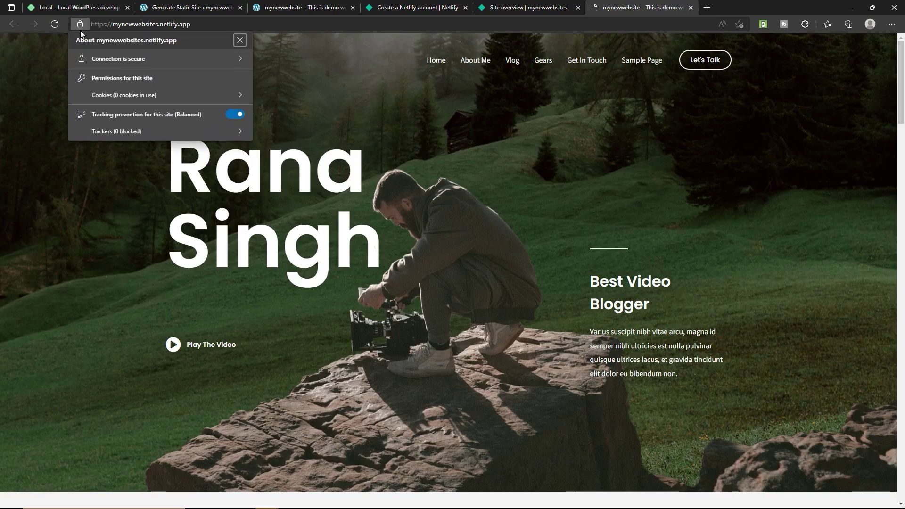
left_click(240, 41)
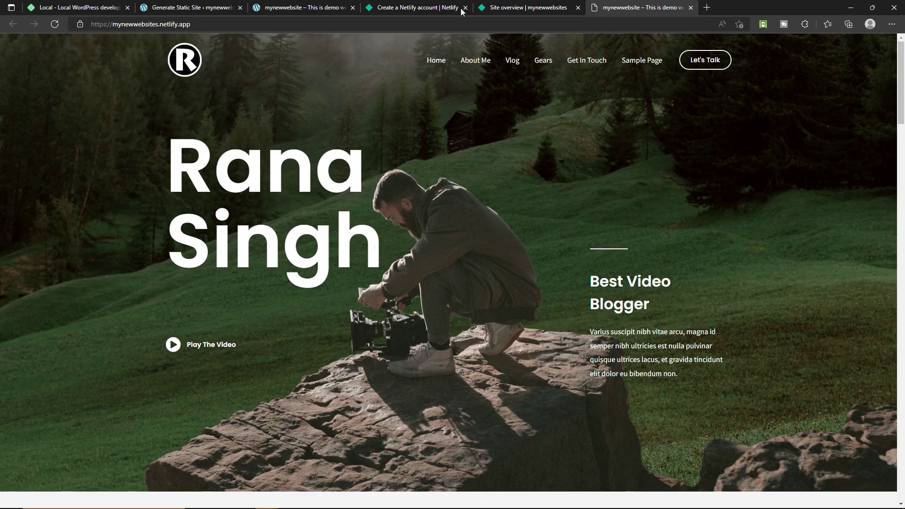
Return to the live site from the Netlify overview and inspect its address in the URL bar.
left_click(507, 9)
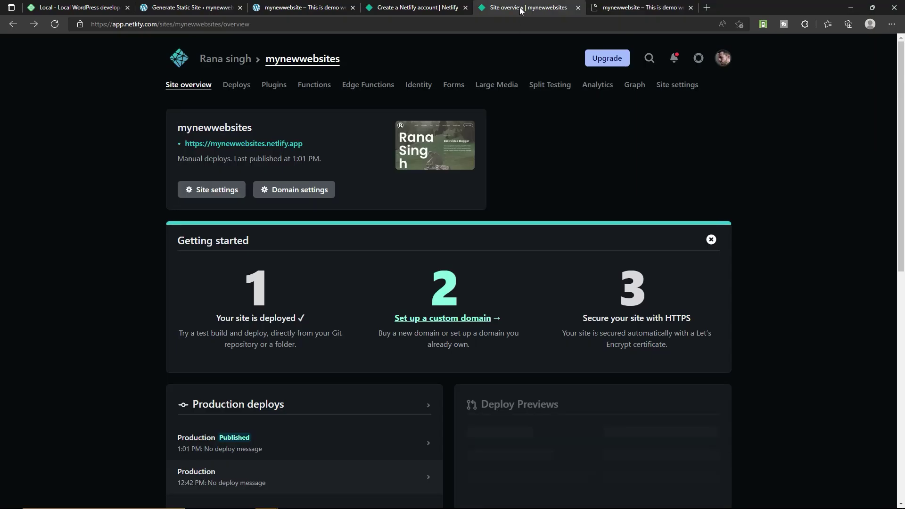
left_click(591, 59)
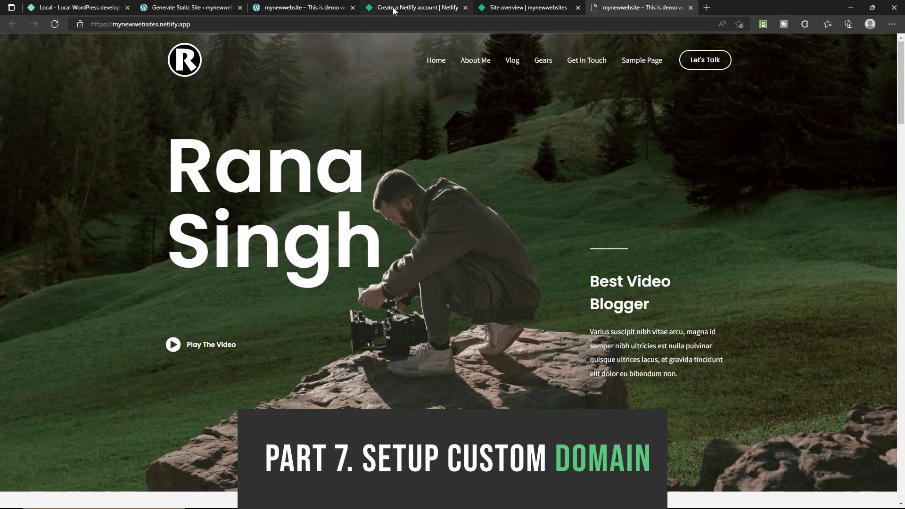
left_click(542, 7)
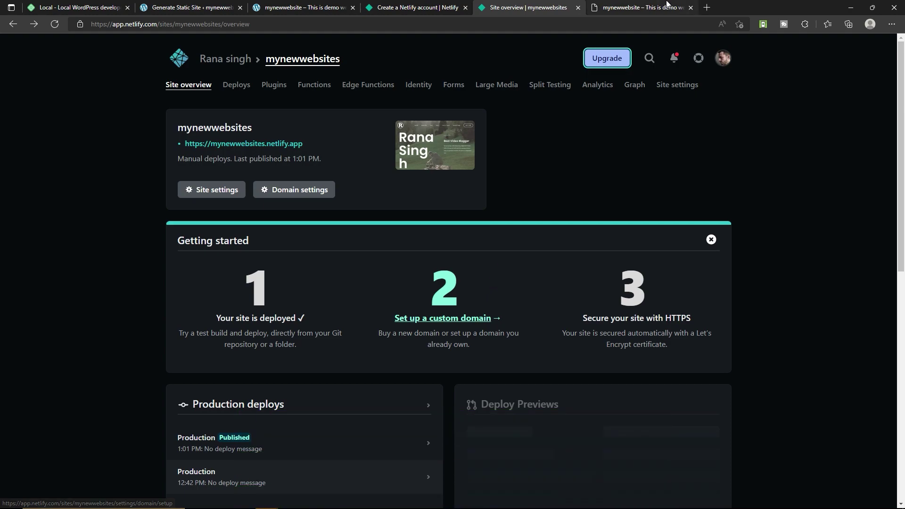
left_click(638, 7)
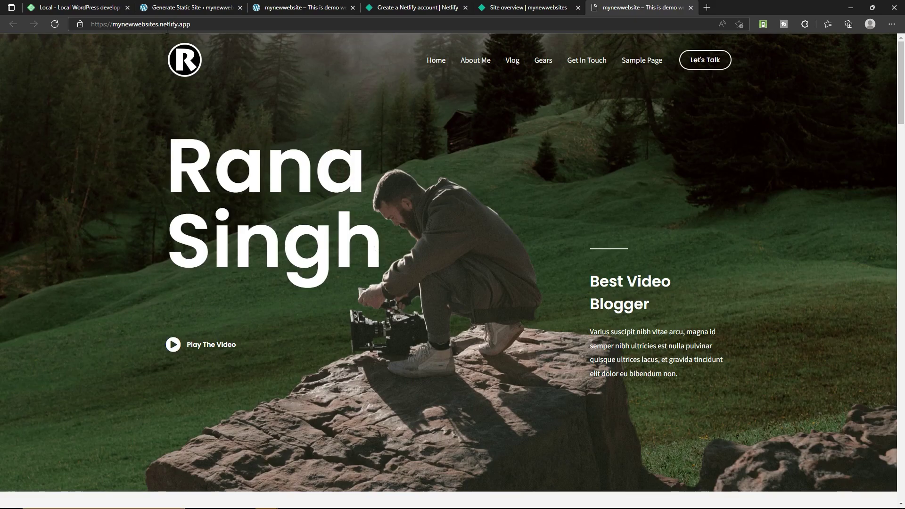
left_click(201, 27)
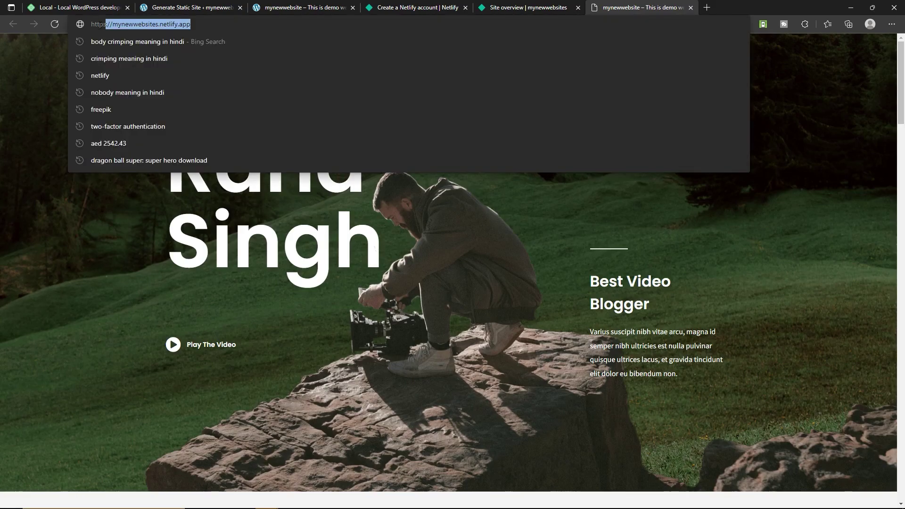
left_click(200, 24)
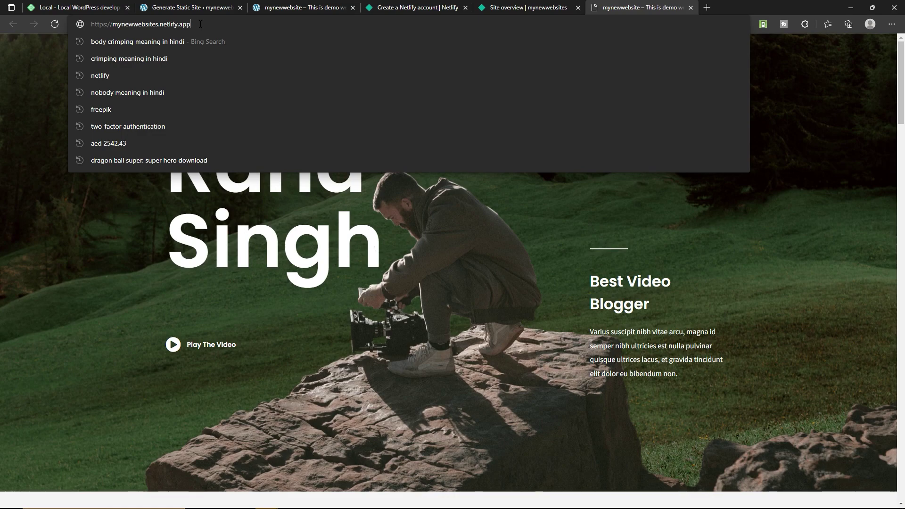
left_click(70, 245)
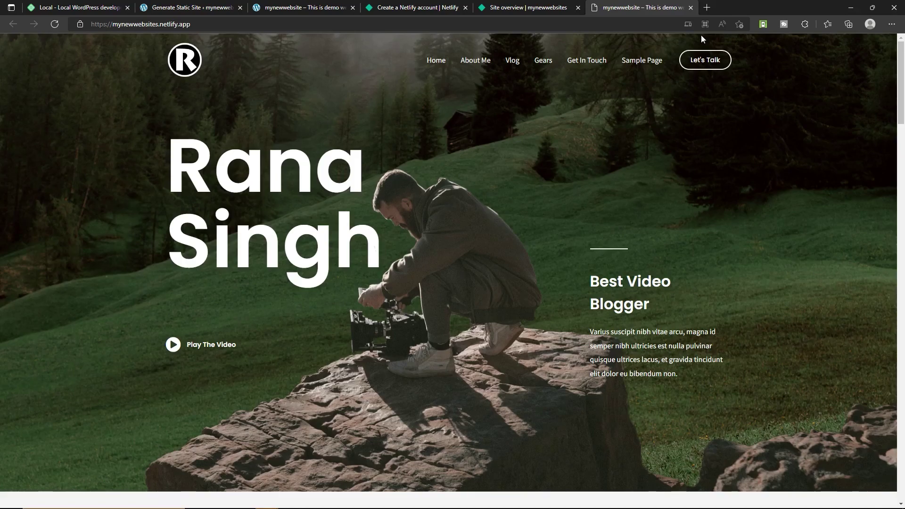
Search for Freenom in a new tab, open freenom.com and log in with the saved credentials.
left_click(706, 7)
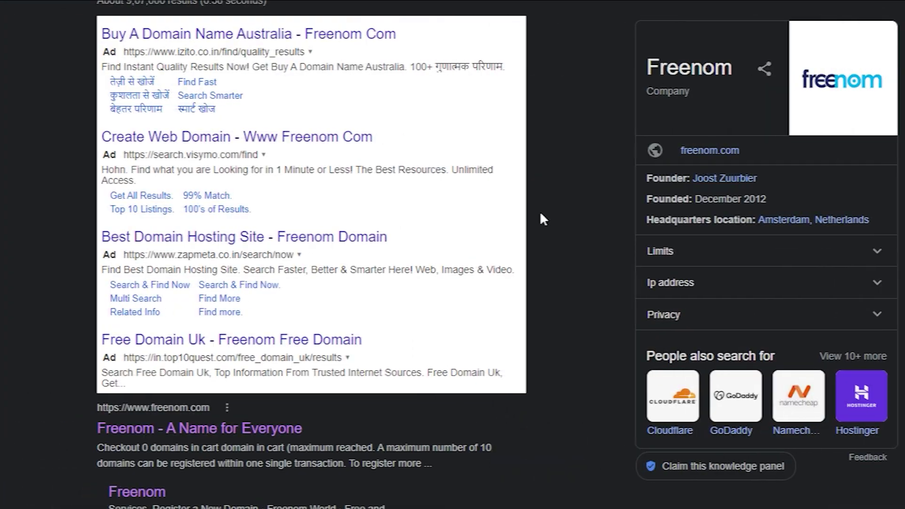
scroll(231, 260, "down", 3)
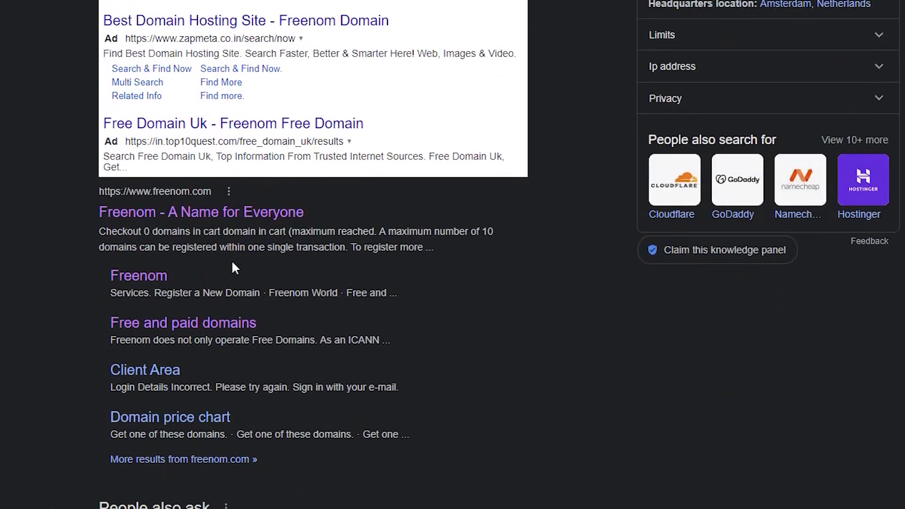
left_click(224, 213)
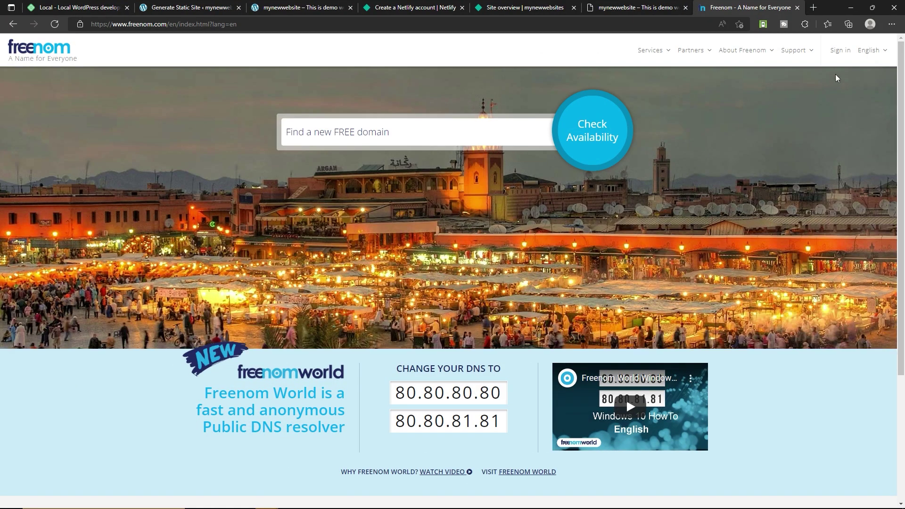
left_click(840, 50)
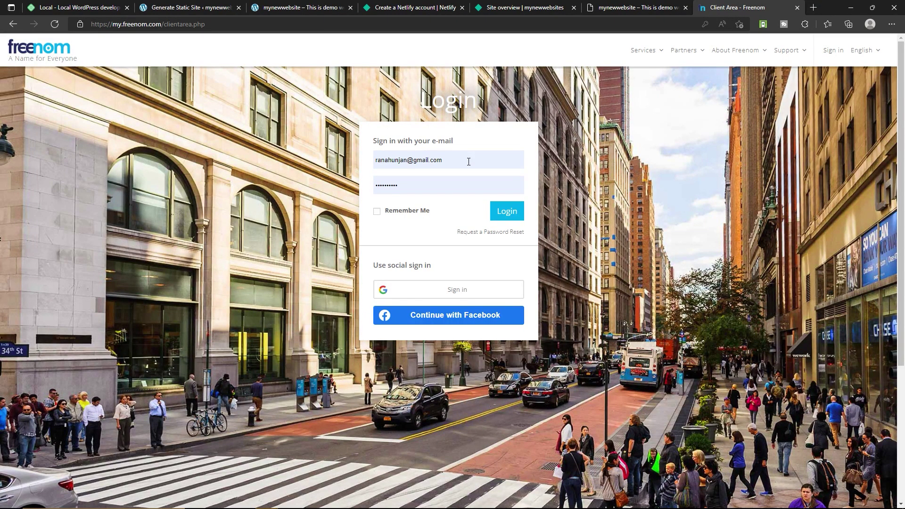
left_click(511, 216)
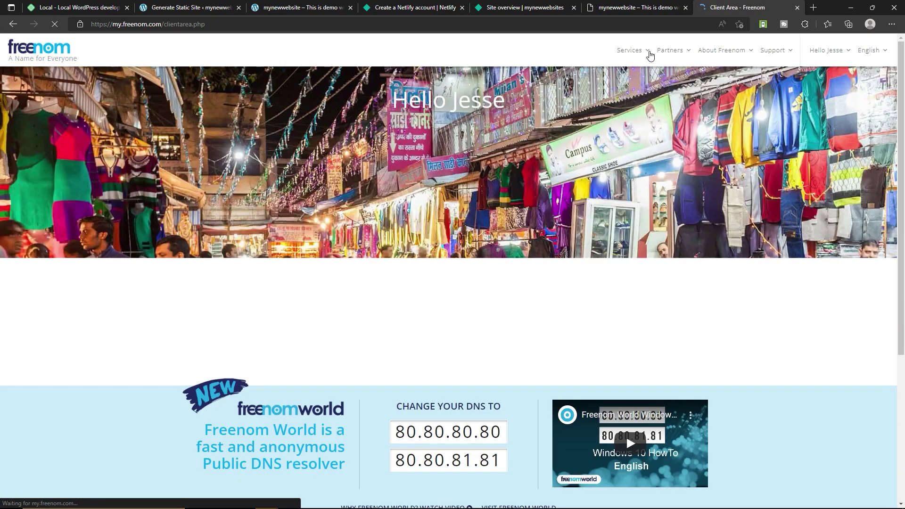
Check Freenom's new-domain registration for availability of the name 'natlifyz'.
mouse_move(650, 55)
left_click(681, 123)
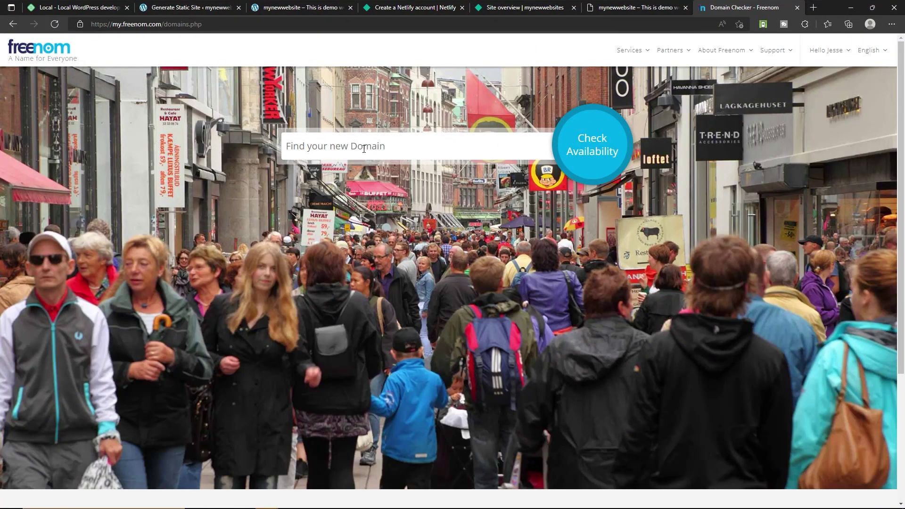
left_click(363, 149)
type("natlifyz")
left_click(603, 158)
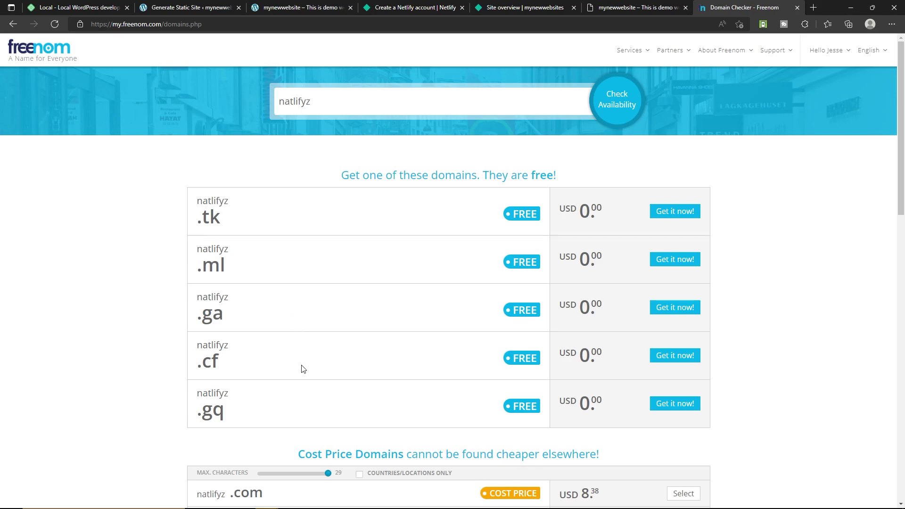
scroll(330, 335, "down", 10)
scroll(326, 303, "up", 3)
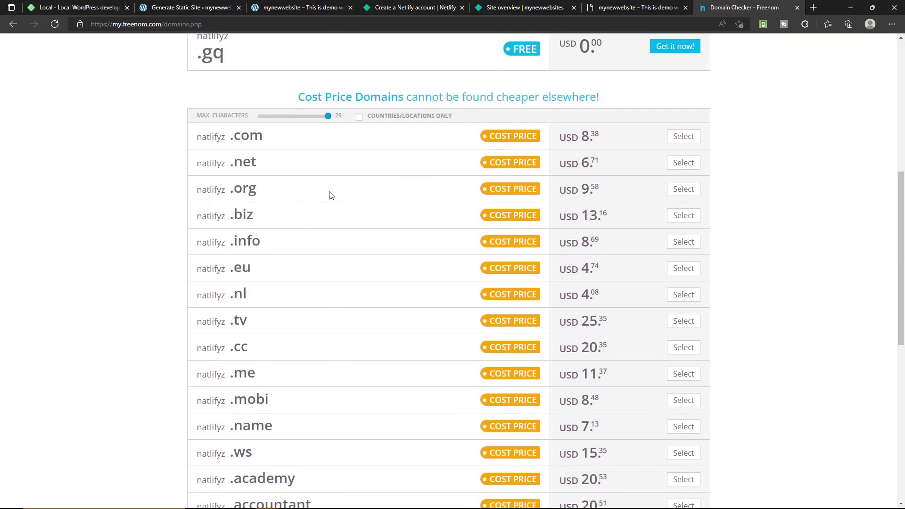
scroll(330, 375, "up", 7)
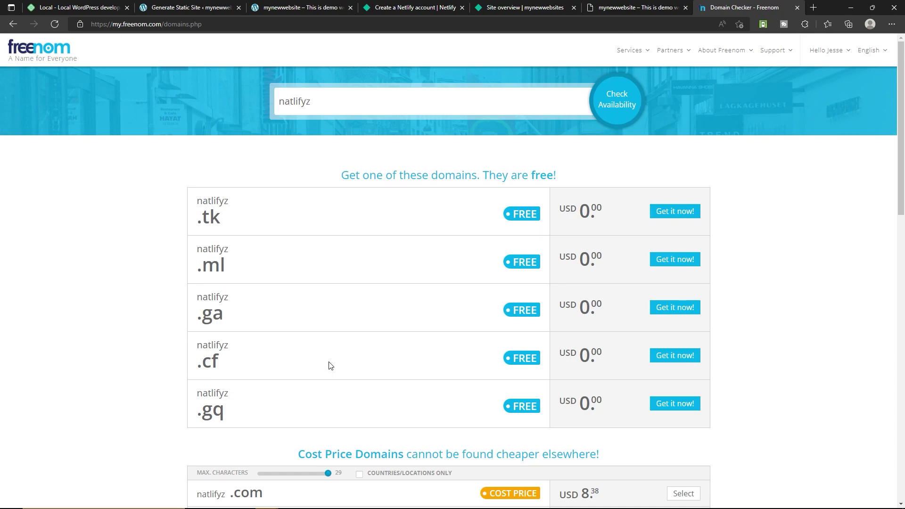
Claim the free .ml option and re-check availability for natlifyz.ml.
left_click(680, 262)
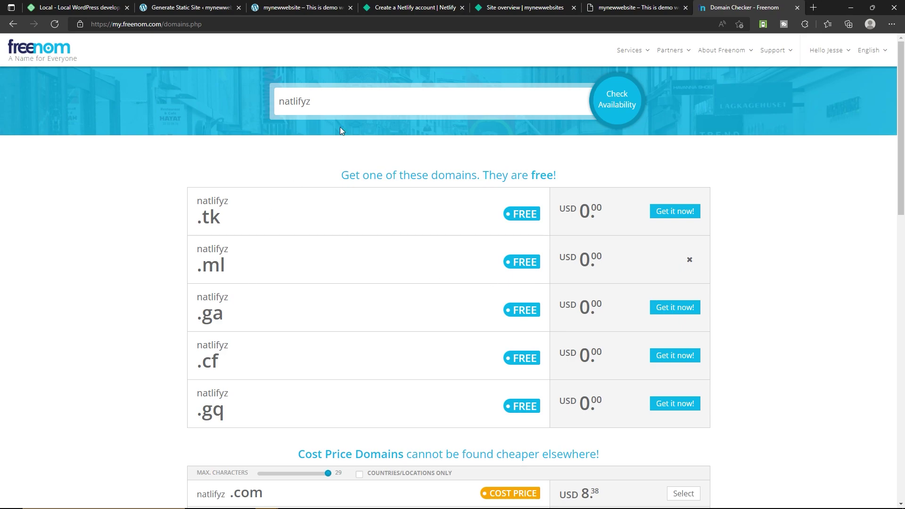
left_click(332, 99)
type(".ml")
left_click(618, 107)
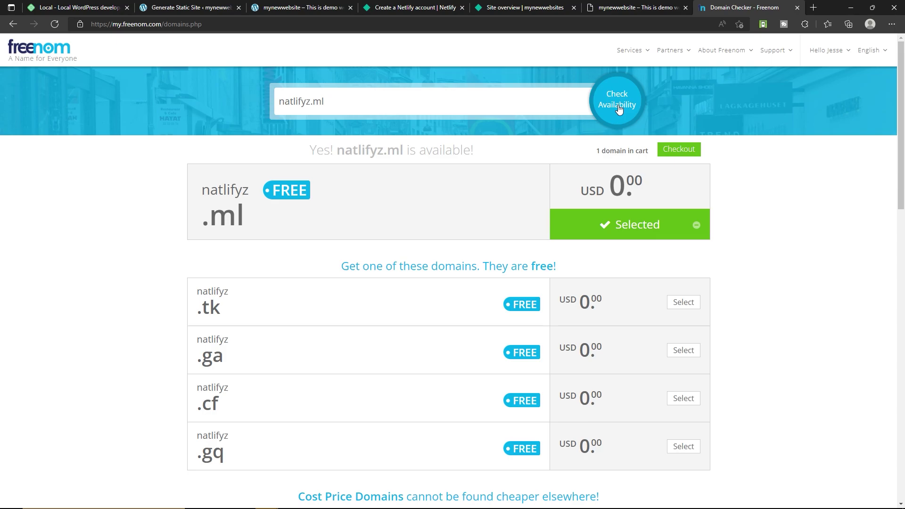
Check out natlifyz.ml at 12 Months @ FREE, accept the terms and complete the order.
left_click(688, 156)
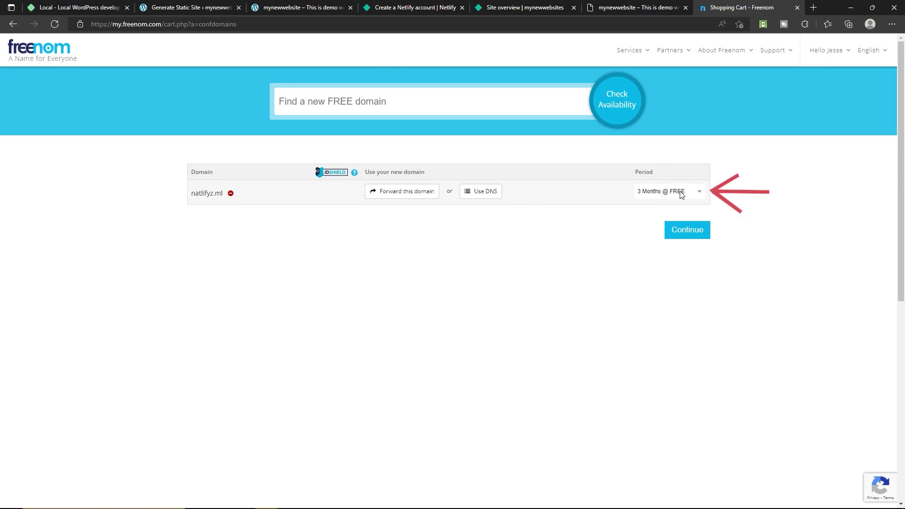
left_click(675, 193)
left_click(659, 310)
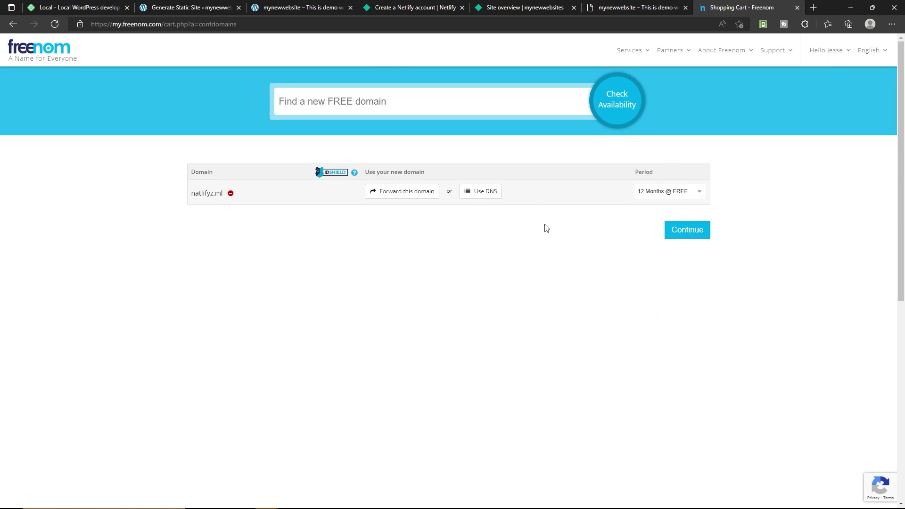
left_click(686, 230)
left_click(462, 253)
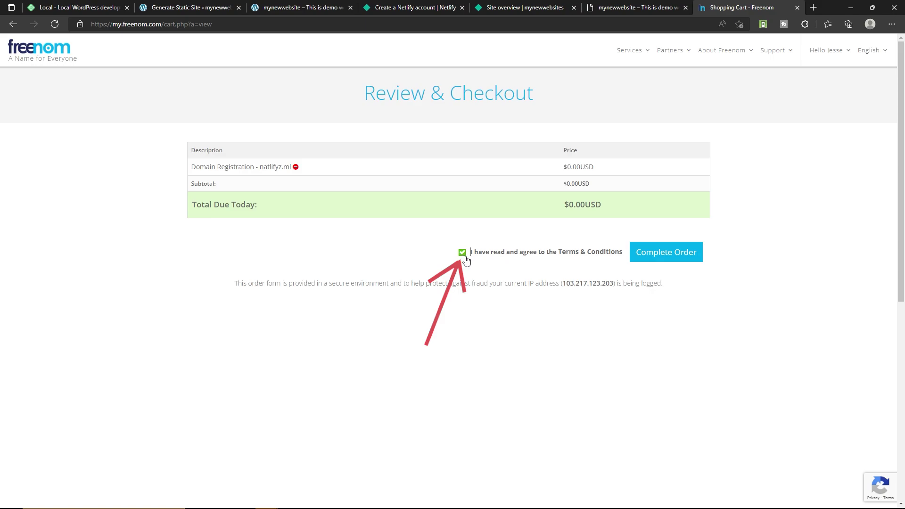
left_click(686, 258)
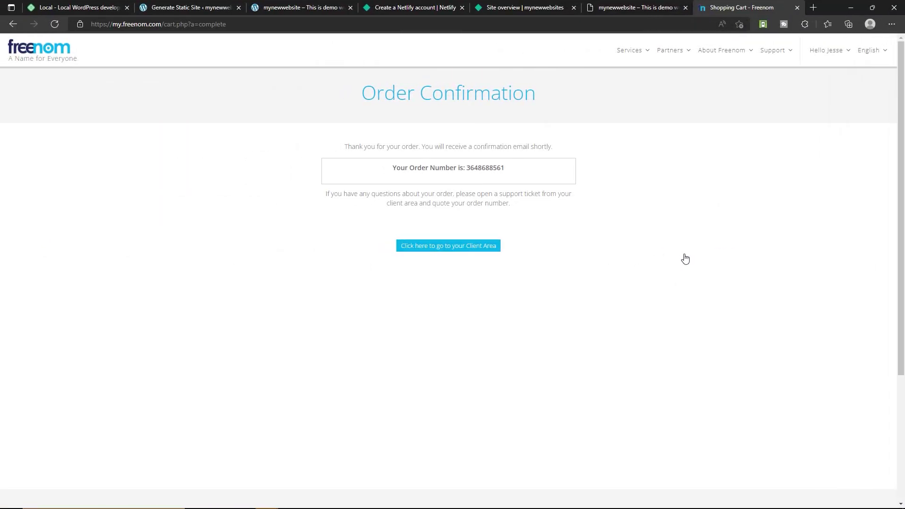
left_click(648, 56)
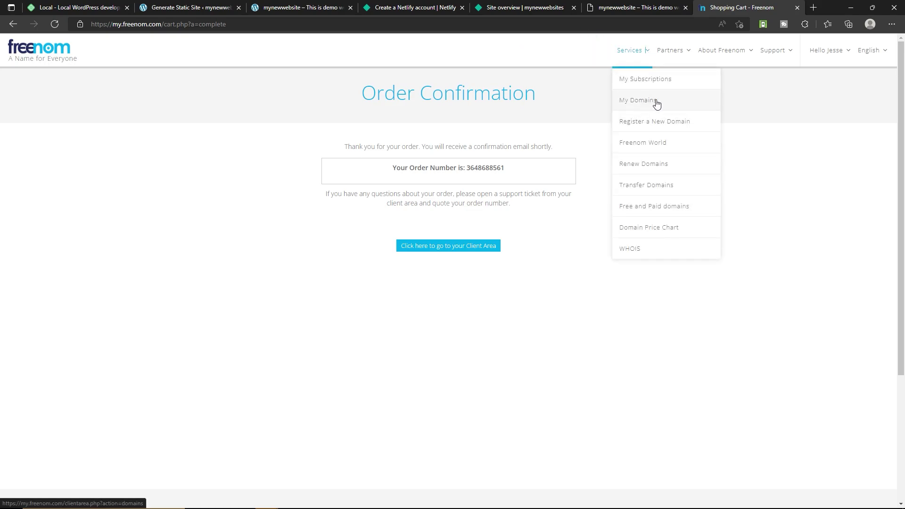
From My Domains, open natlifyz.ml's nameserver settings and choose Use custom nameservers.
left_click(675, 103)
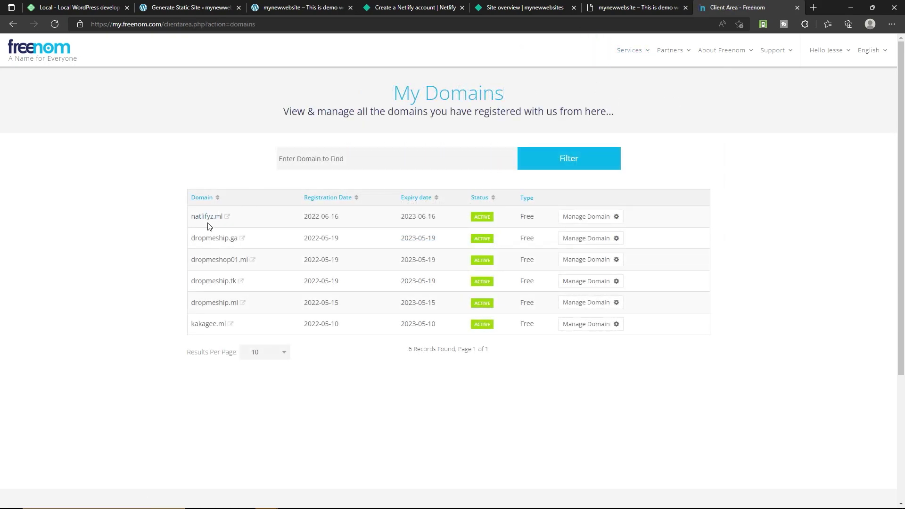
left_click(592, 219)
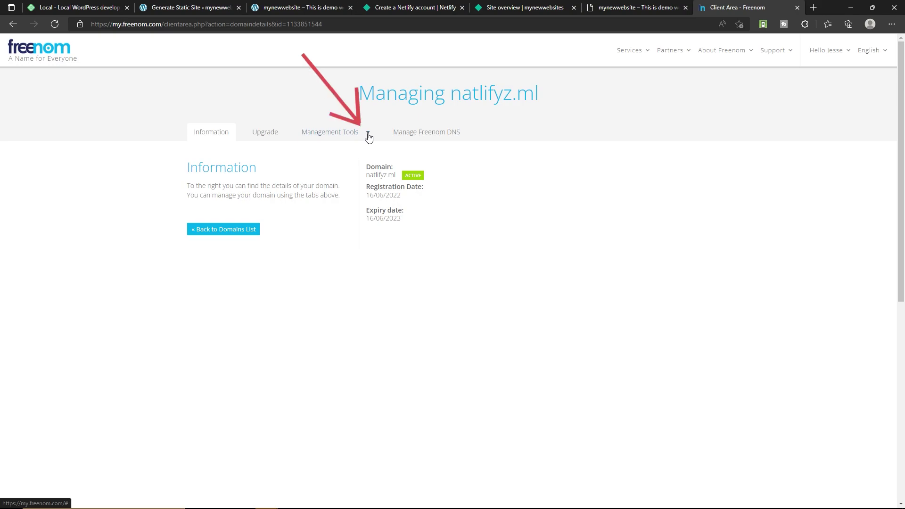
left_click(368, 135)
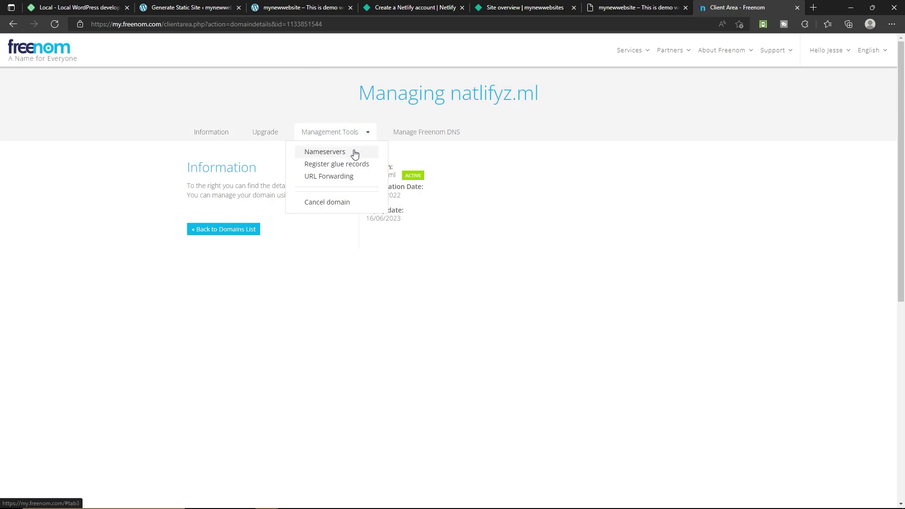
left_click(355, 152)
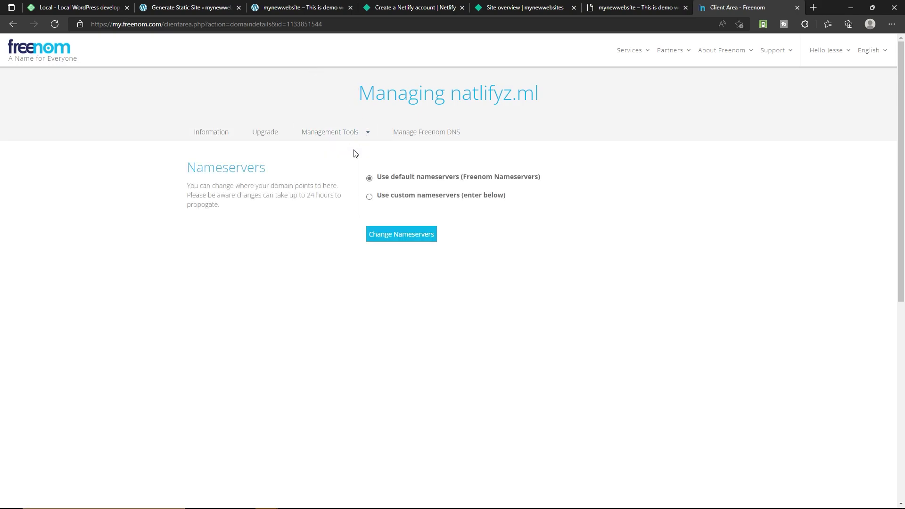
left_click(369, 197)
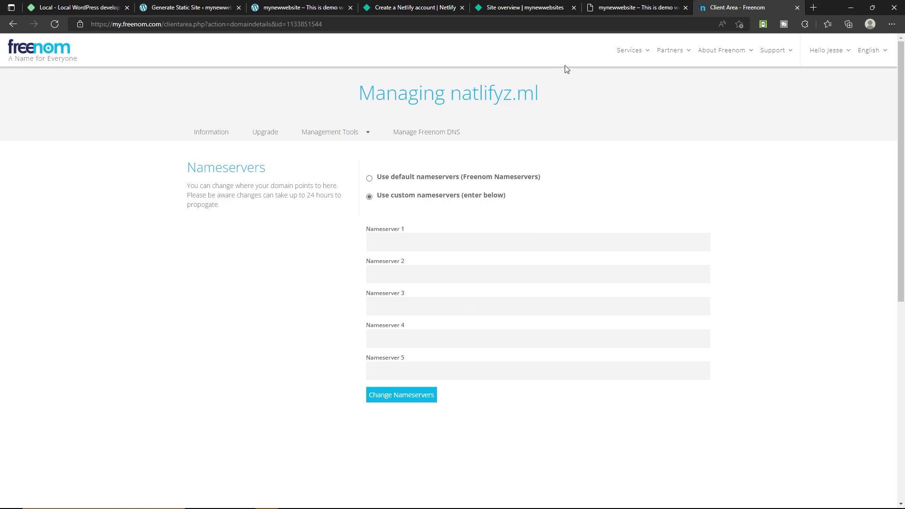
Verify and add natlifyz.ml as the Netlify site's custom domain.
left_click(527, 7)
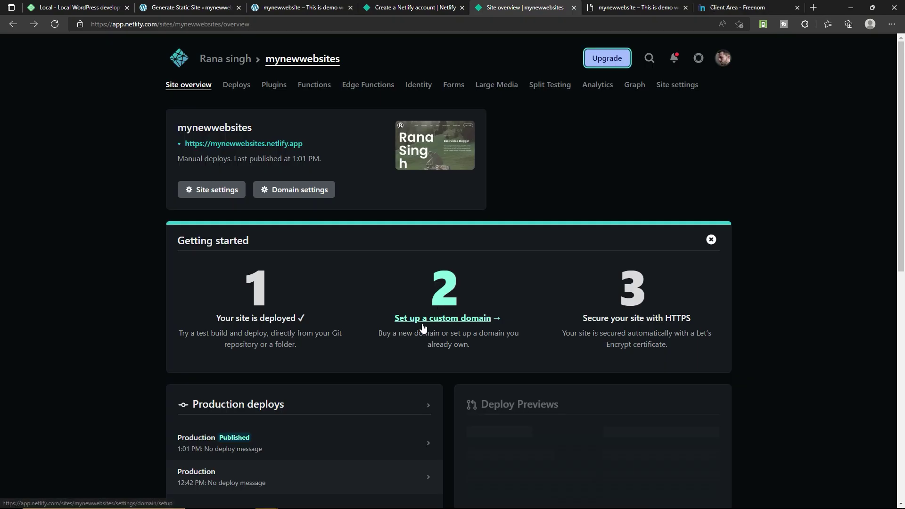
left_click(480, 323)
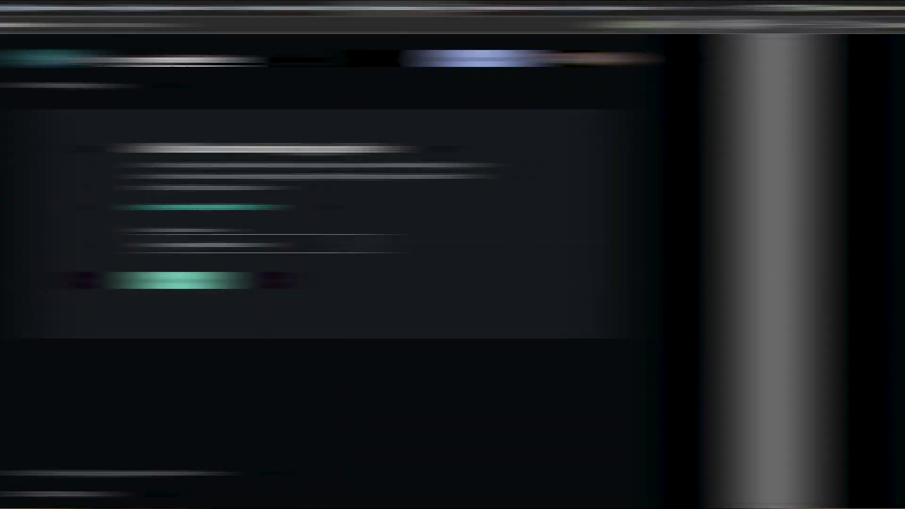
type("natlifyz.ml")
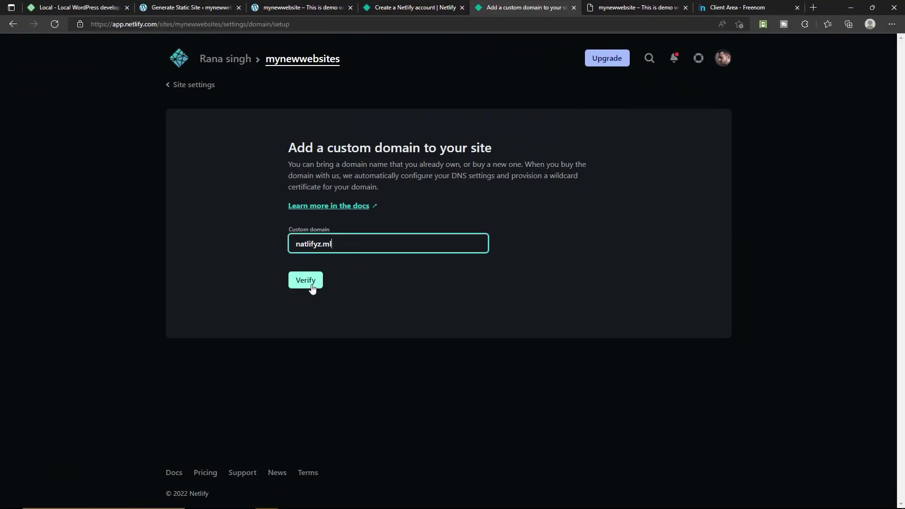
left_click(307, 281)
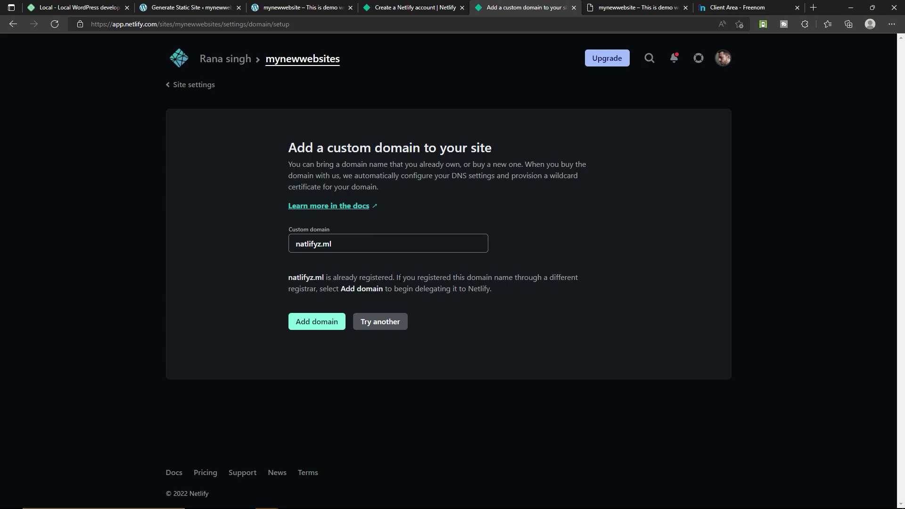
left_click(324, 322)
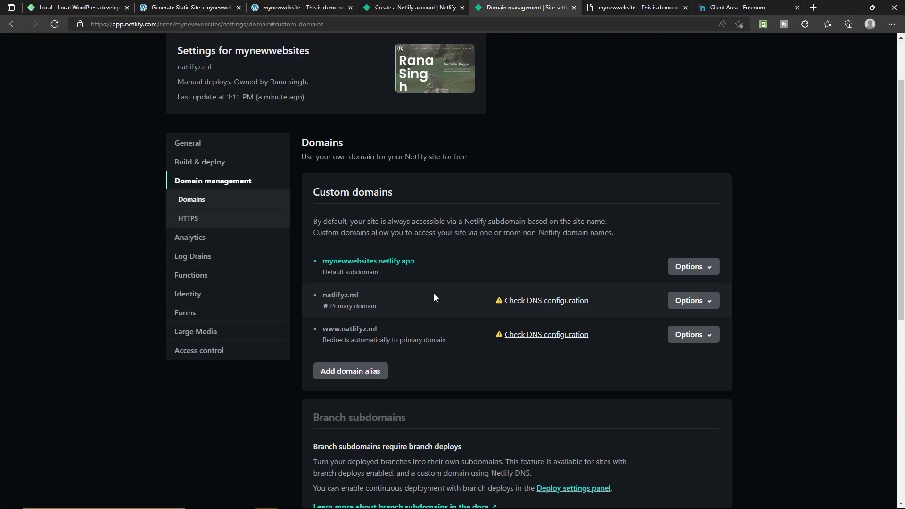
Set up Netlify DNS for natlifyz.ml through to the name server list.
left_click(711, 303)
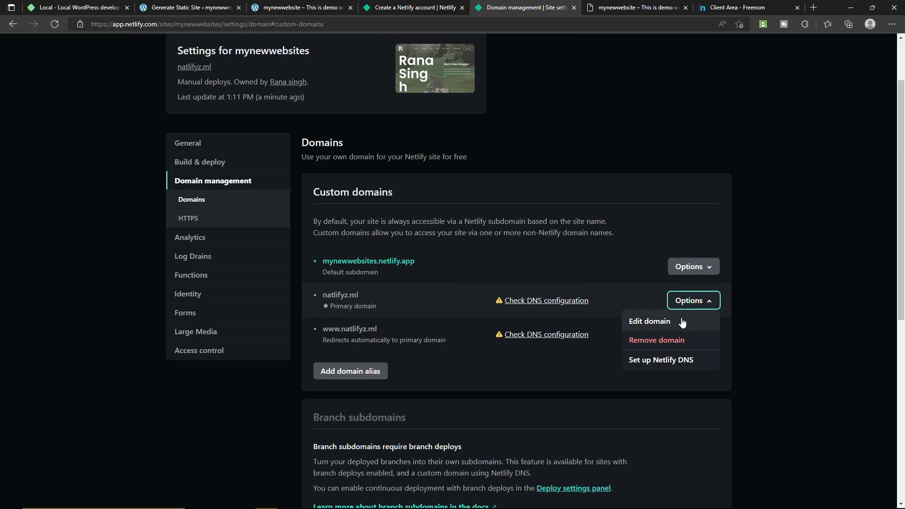
left_click(691, 363)
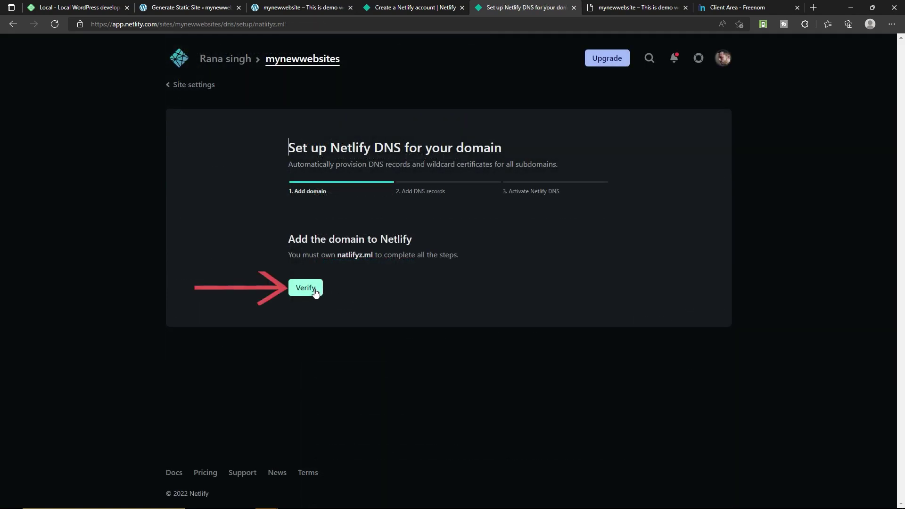
left_click(315, 287)
left_click(313, 331)
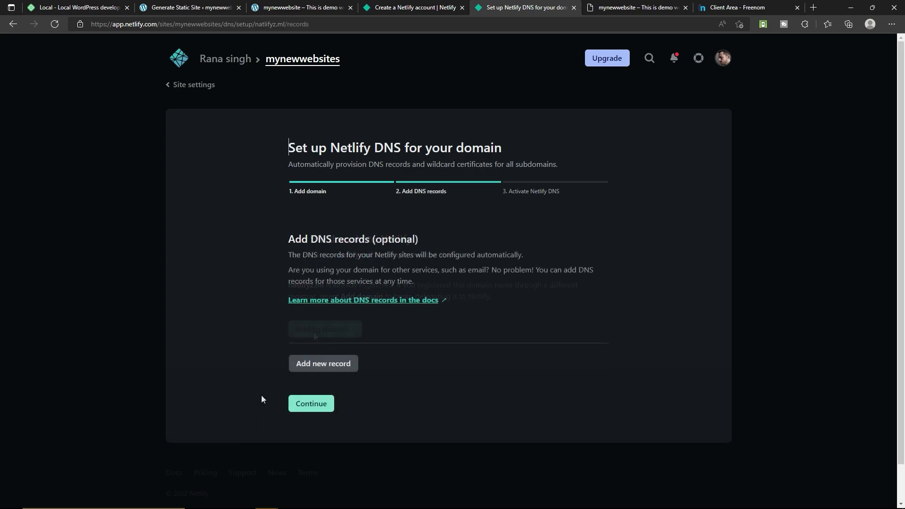
left_click(311, 403)
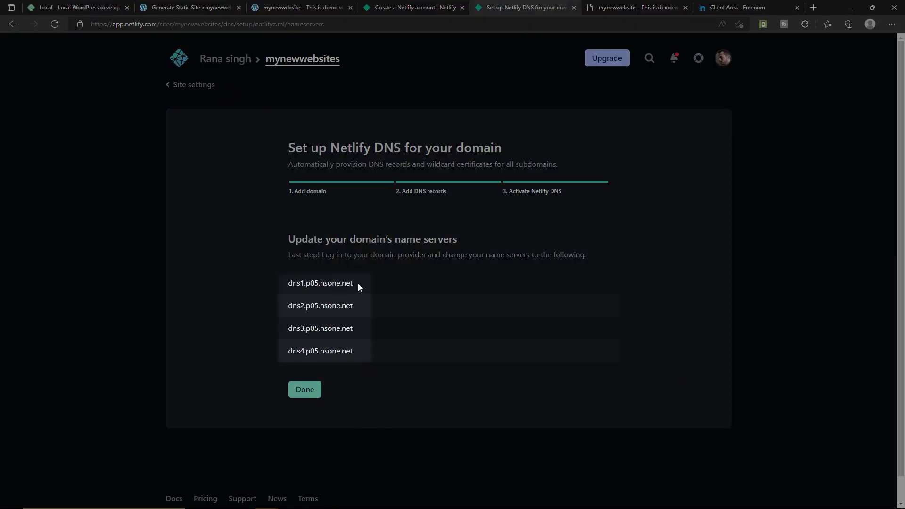
Copy dns1 and dns2.p05.nsone.net from Netlify into Freenom Nameserver 1 and 2.
left_click(357, 283)
left_click_drag(357, 283, 289, 283)
key("ctrl+c")
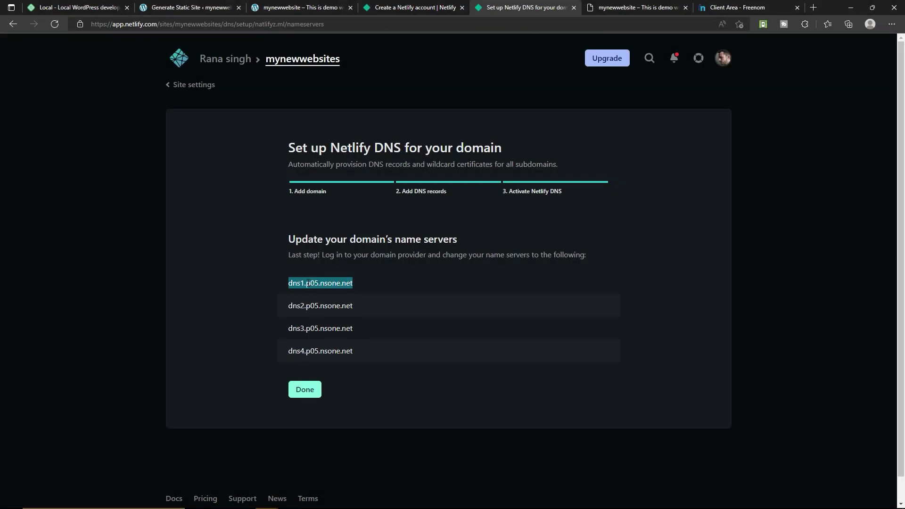
left_click(744, 7)
left_click(414, 242)
key("ctrl+v")
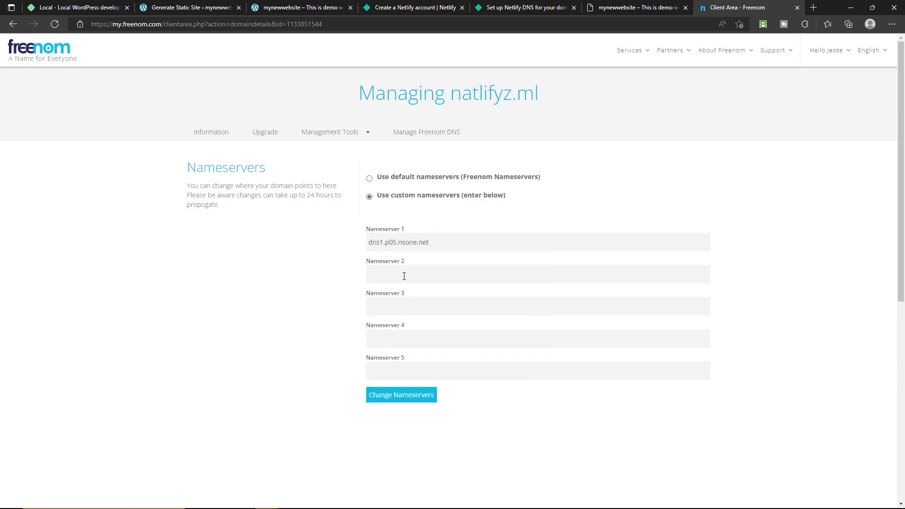
left_click(515, 4)
left_click_drag(355, 306, 288, 306)
key("ctrl+c")
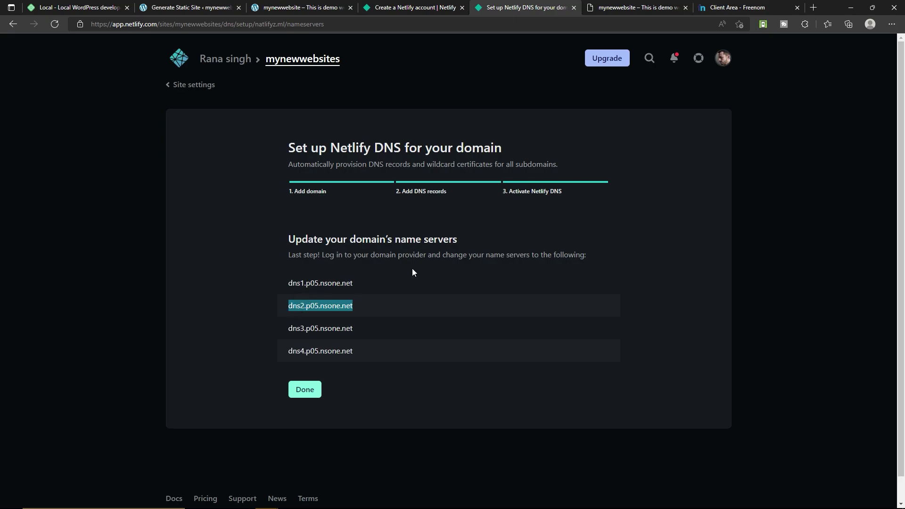
left_click(745, 7)
left_click(403, 274)
key("ctrl+v")
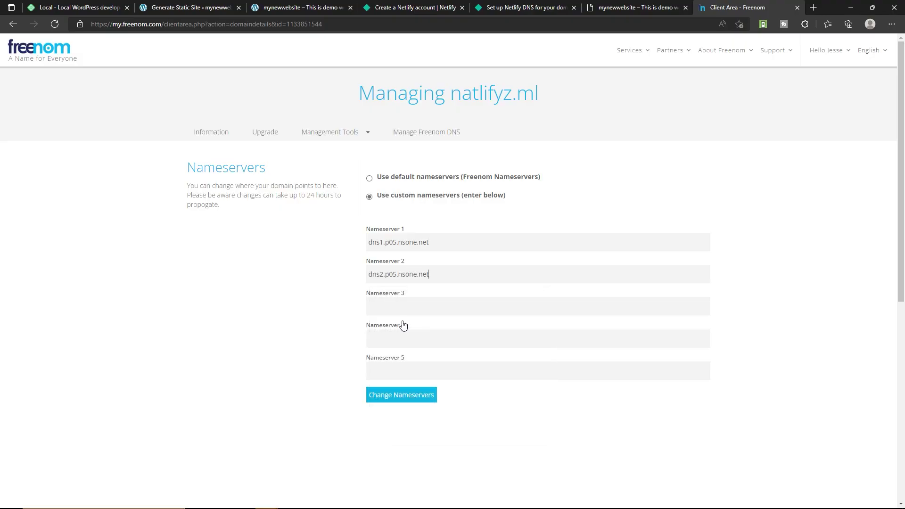
Fill Nameserver 3 and 4 with dns3 and dns4.p05.nsone.net and save the nameservers.
left_click_drag(360, 336, 291, 332)
key("ctrl+c")
left_click(740, 7)
left_click(423, 306)
key("ctrl+v")
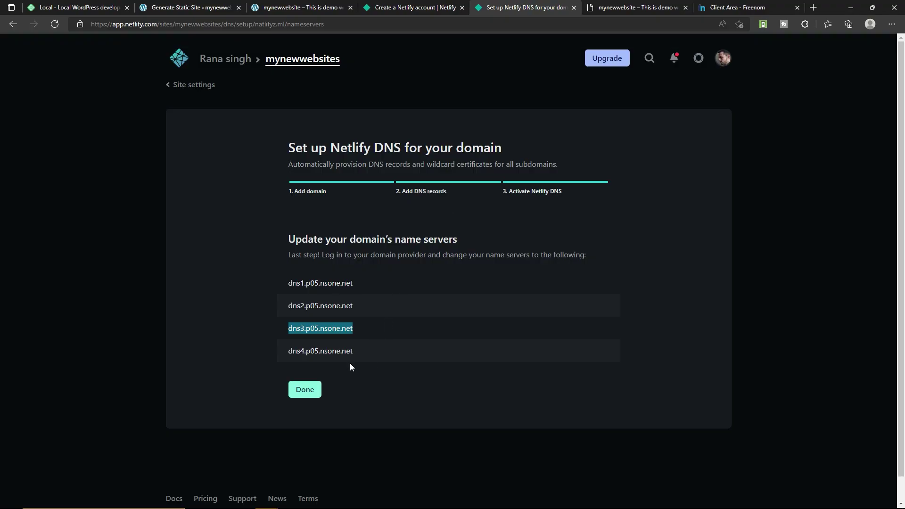
left_click_drag(349, 363, 355, 356)
key("ctrl+c")
key("ctrl+v")
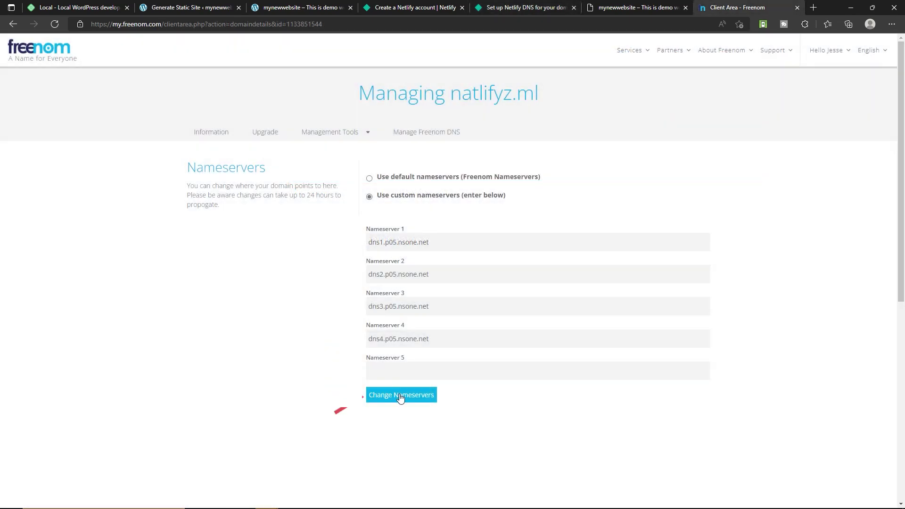
left_click(401, 396)
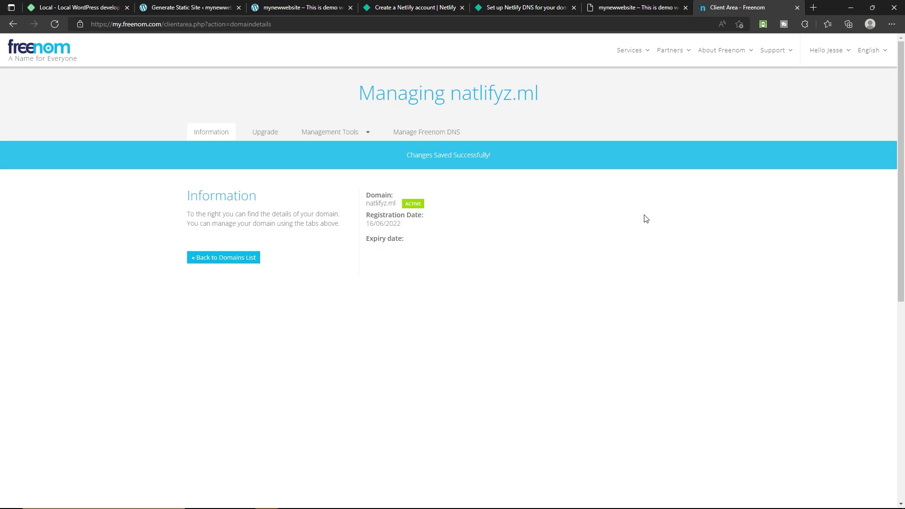
left_click(521, 4)
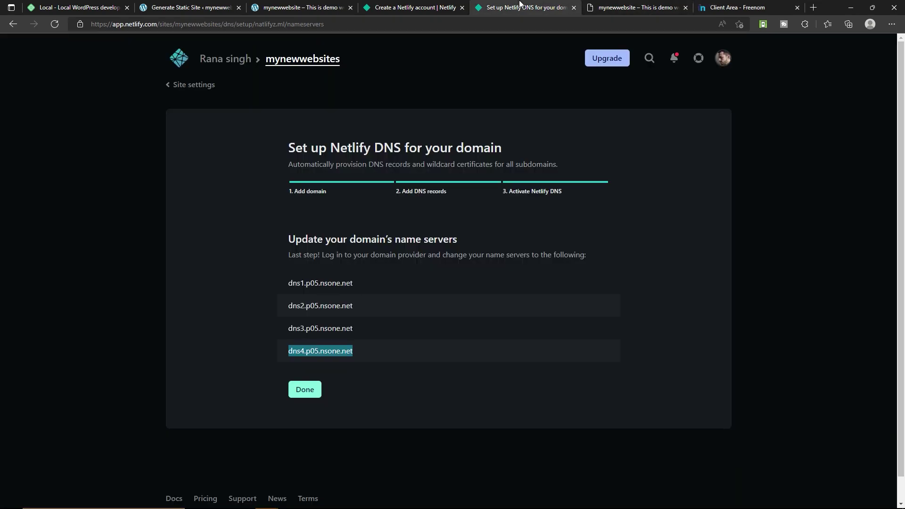
left_click(248, 339)
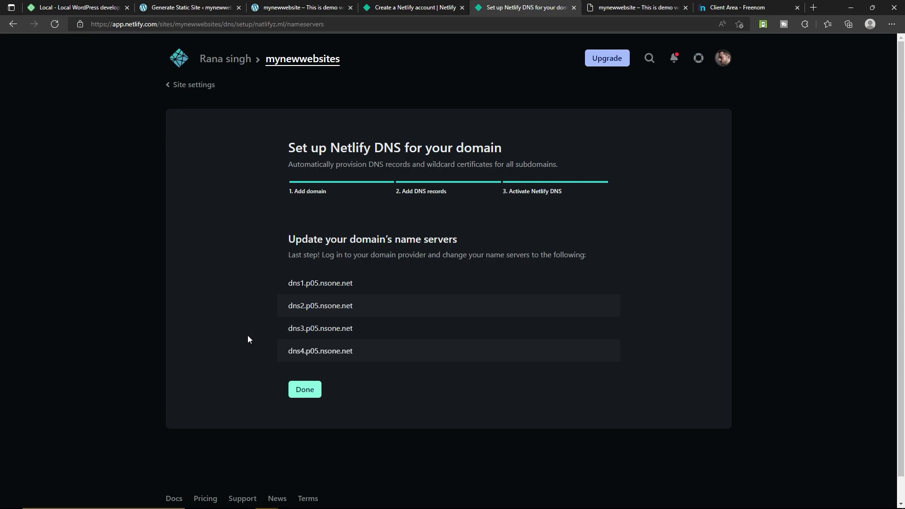
Finish the Netlify DNS setup and load natlifyz.ml in a new browser tab.
left_click(305, 390)
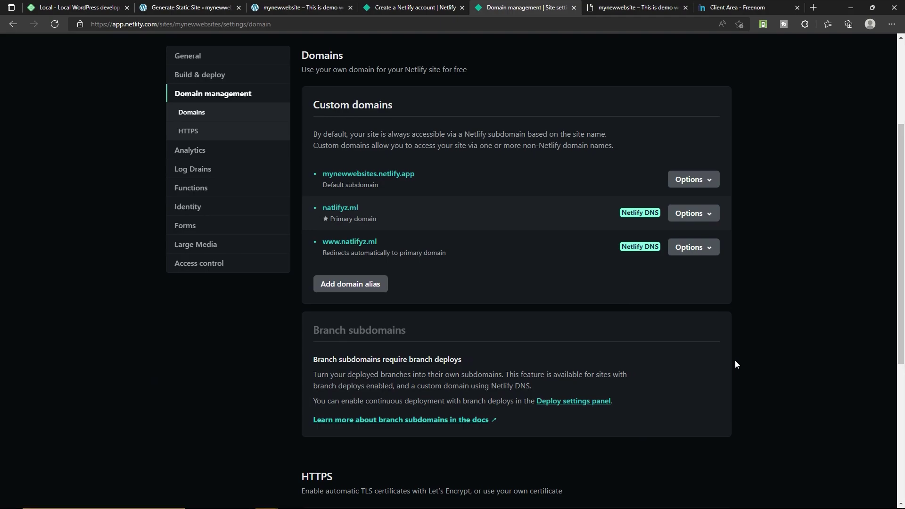
key("ctrl+t")
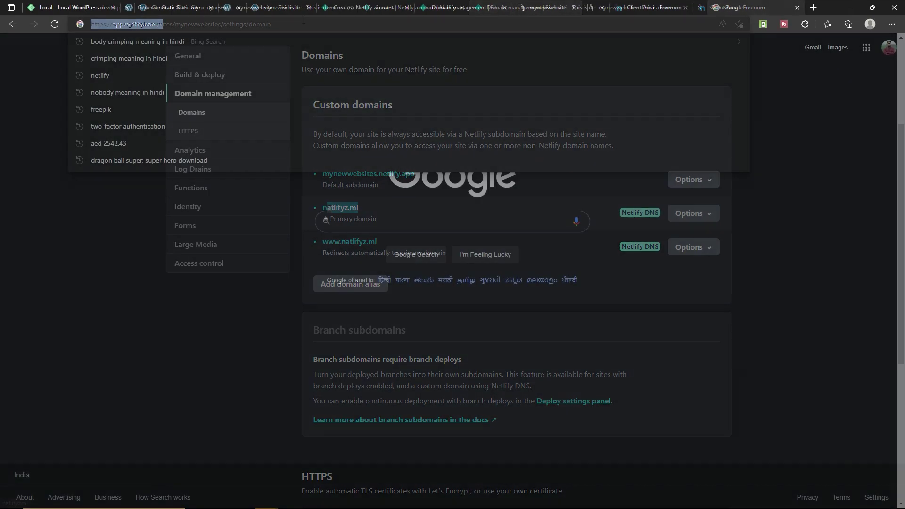
type("natlifyz.ml")
key("Return")
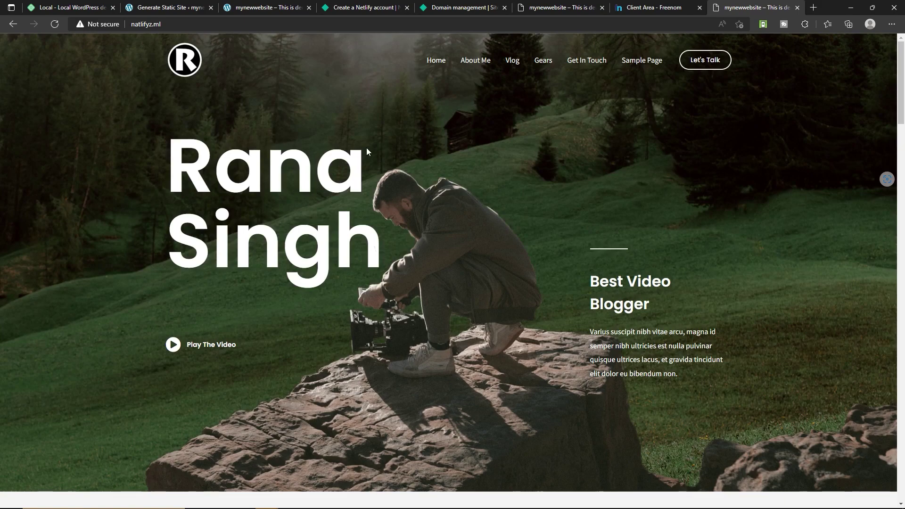
left_click(168, 23)
left_click(197, 24)
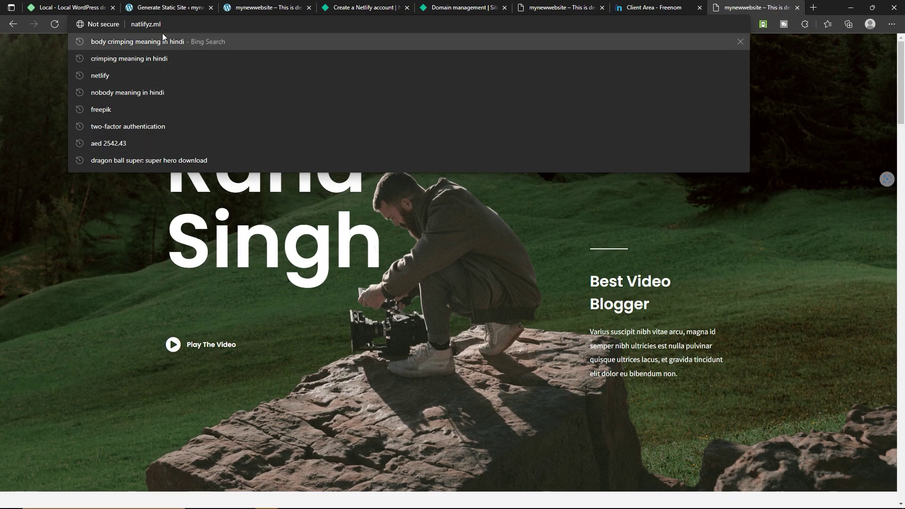
key("Return")
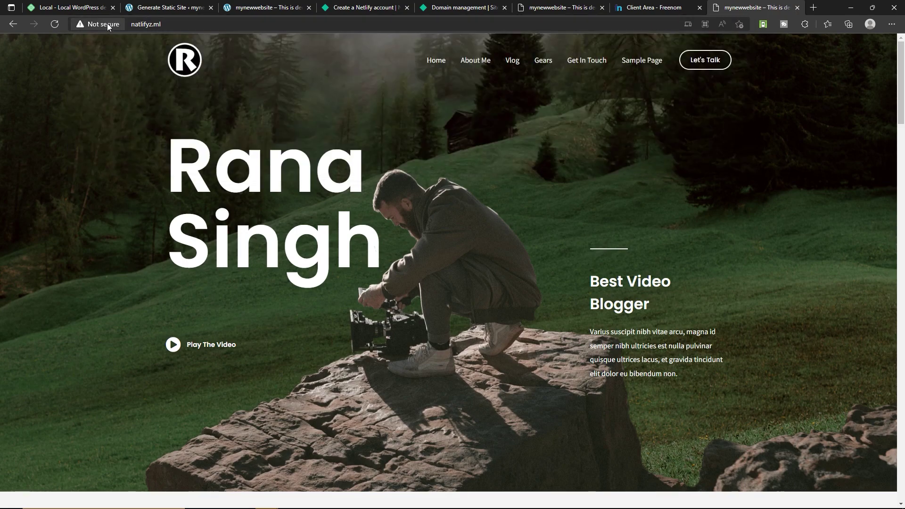